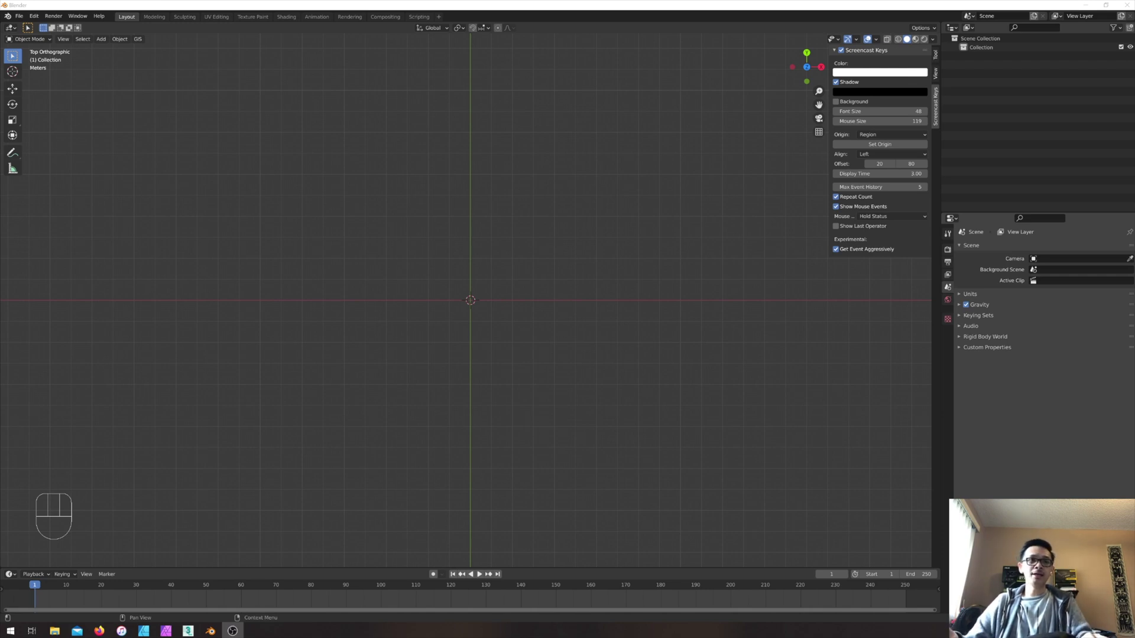
# - Switch to Firefox, search the web for Blender GIS and review the add-on's GitHub page and its functionalities overview
pyautogui.moveTo(100, 632)
pyautogui.click(147, 596)
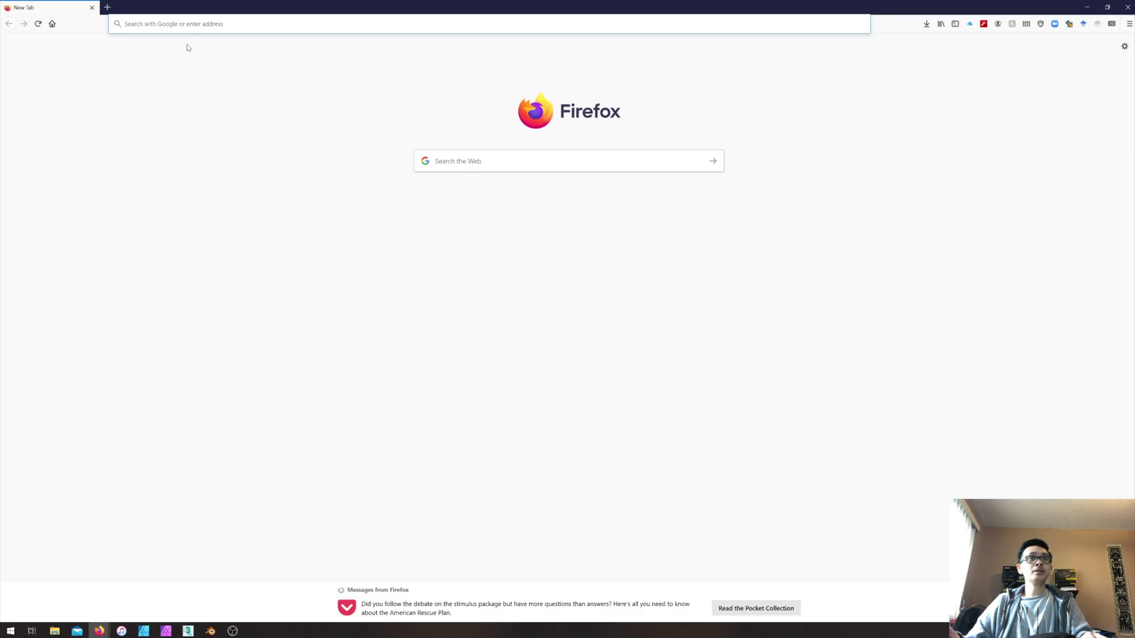
pyautogui.write('Blender')
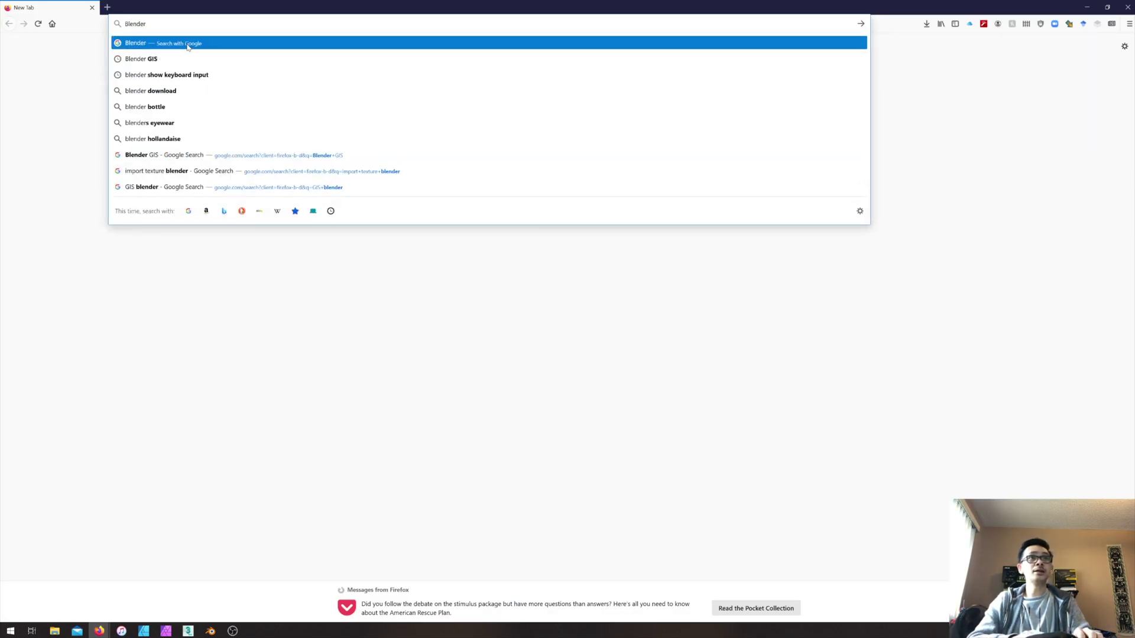
pyautogui.write(' G')
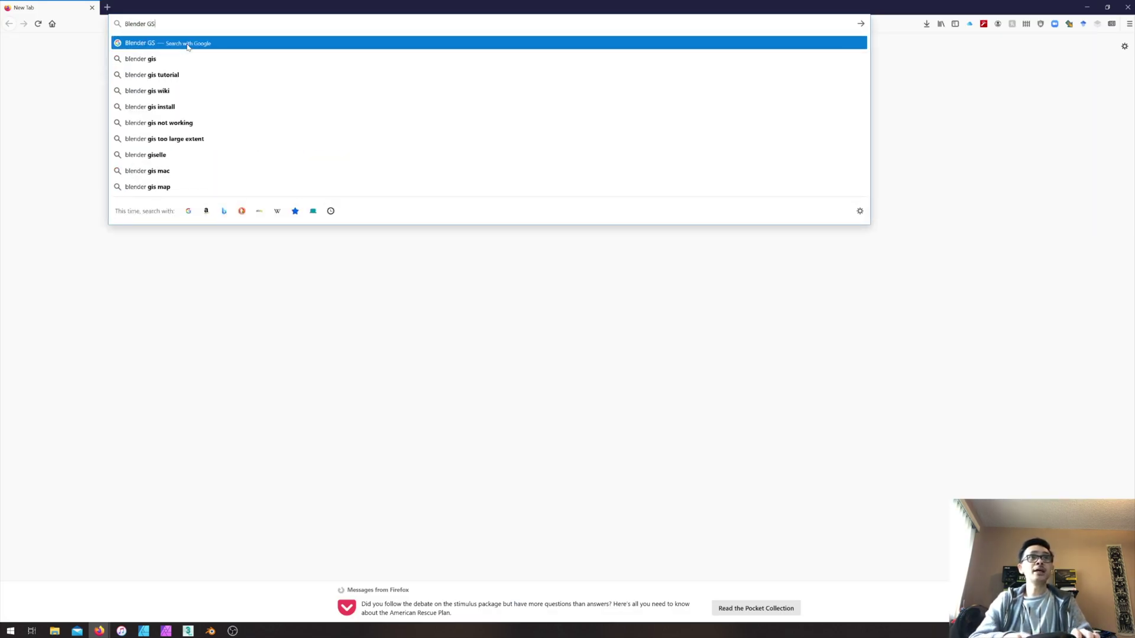
pyautogui.write('IS')
pyautogui.press('Return')
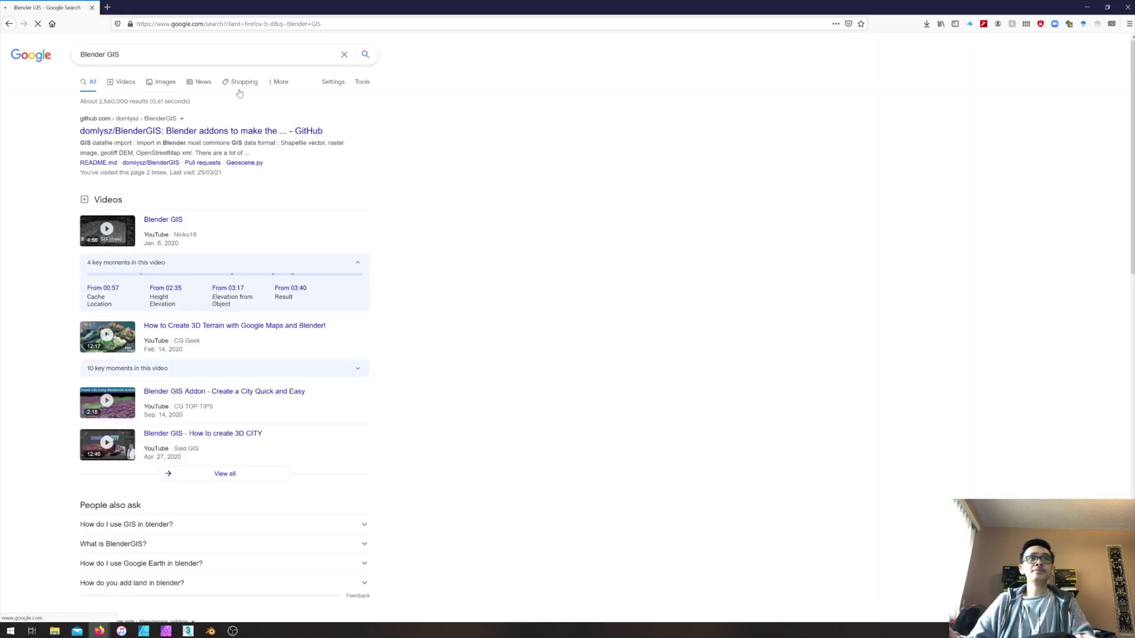
pyautogui.click(170, 132)
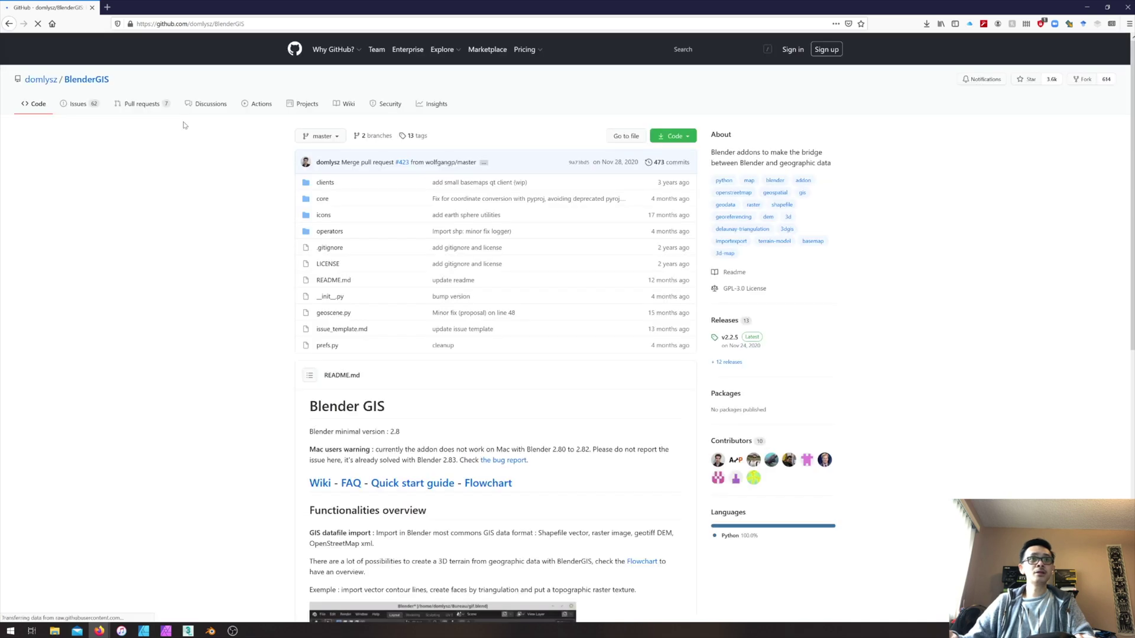
pyautogui.scroll(-6, 540, 393)
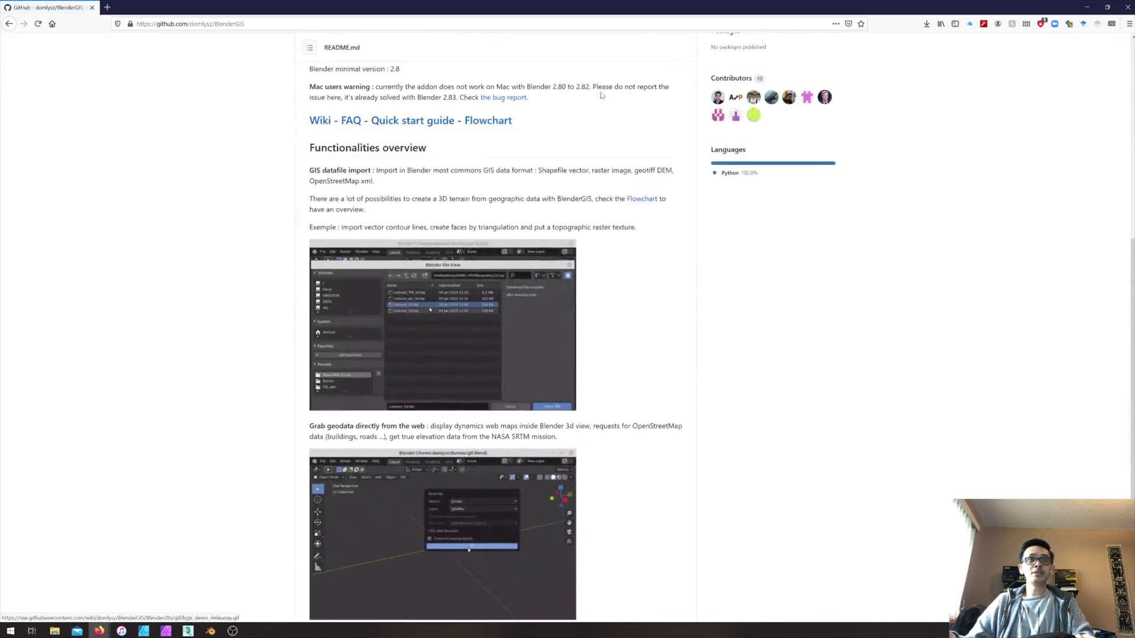
pyautogui.scroll(-1, 814, 260)
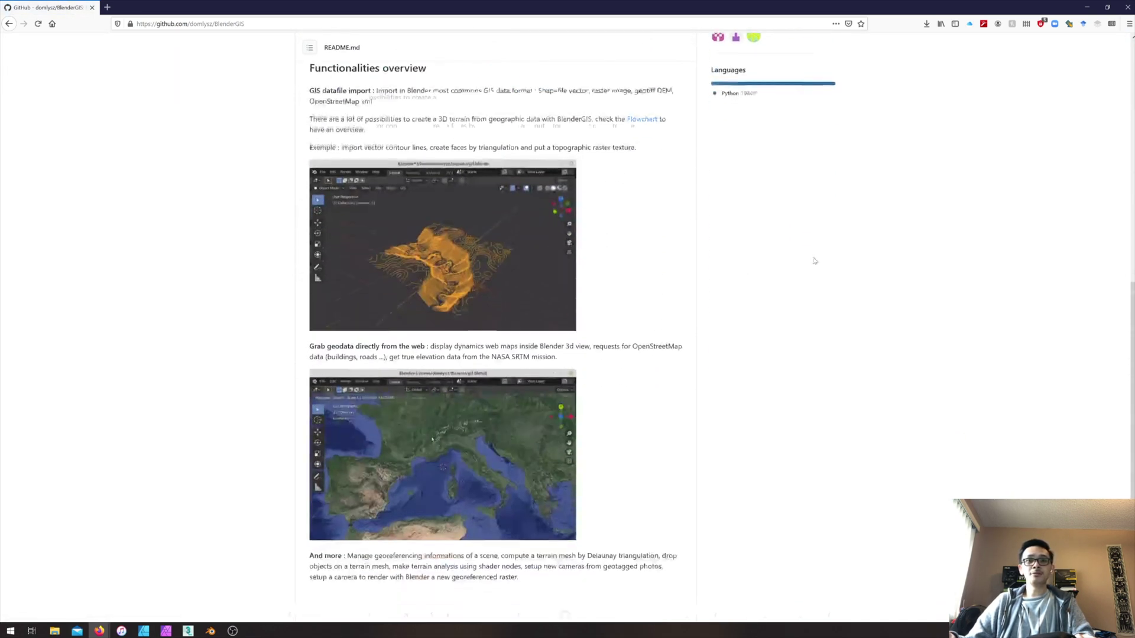
pyautogui.scroll(1, 679, 256)
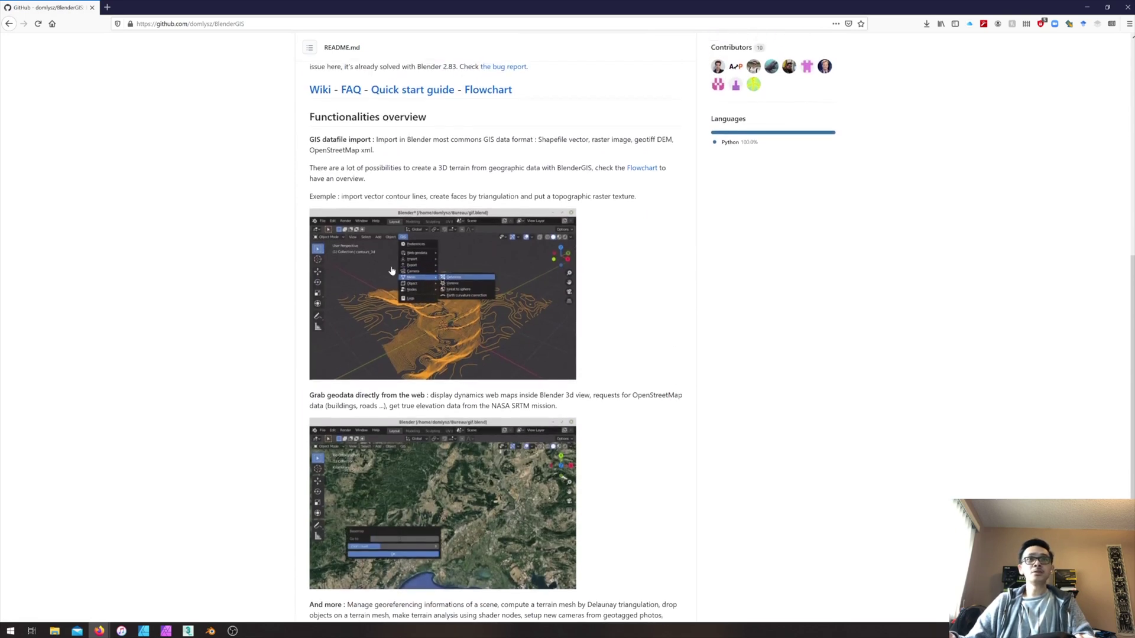
pyautogui.scroll(-2, 529, 468)
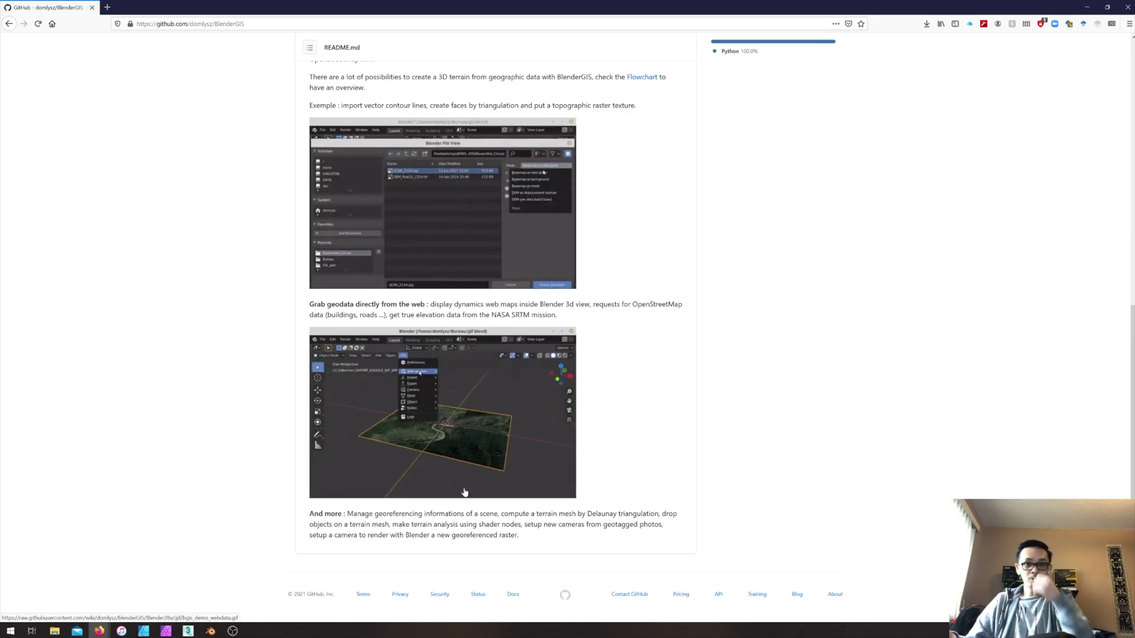
# - Return to Blender and start a GIS web basemap with Google as the source and Satellite as the layer
pyautogui.click(1086, 7)
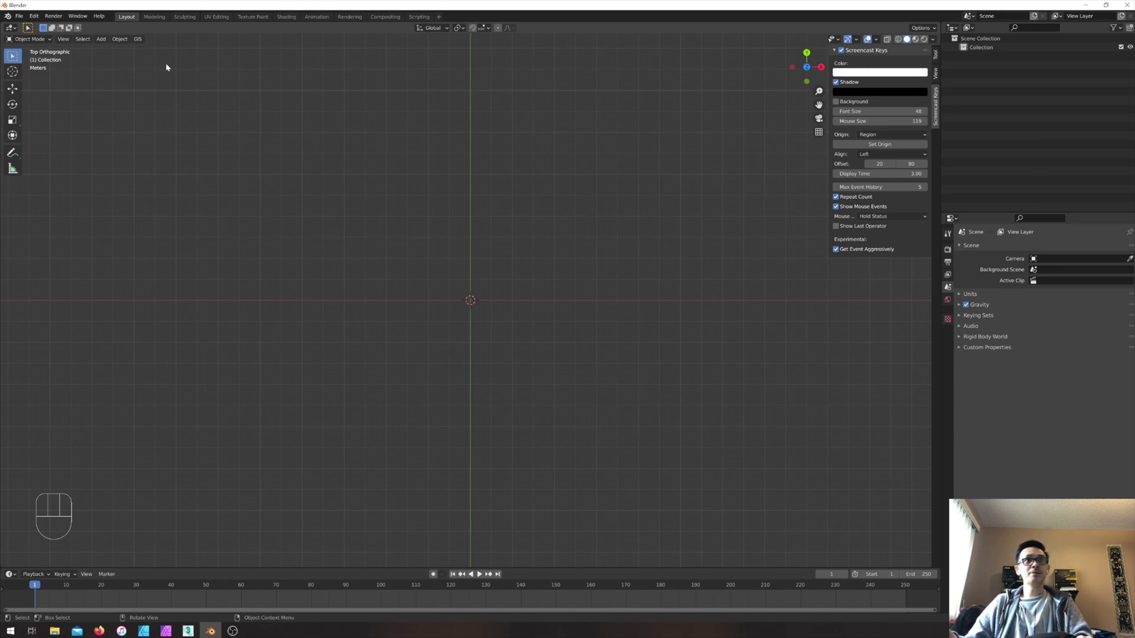
pyautogui.click(134, 42)
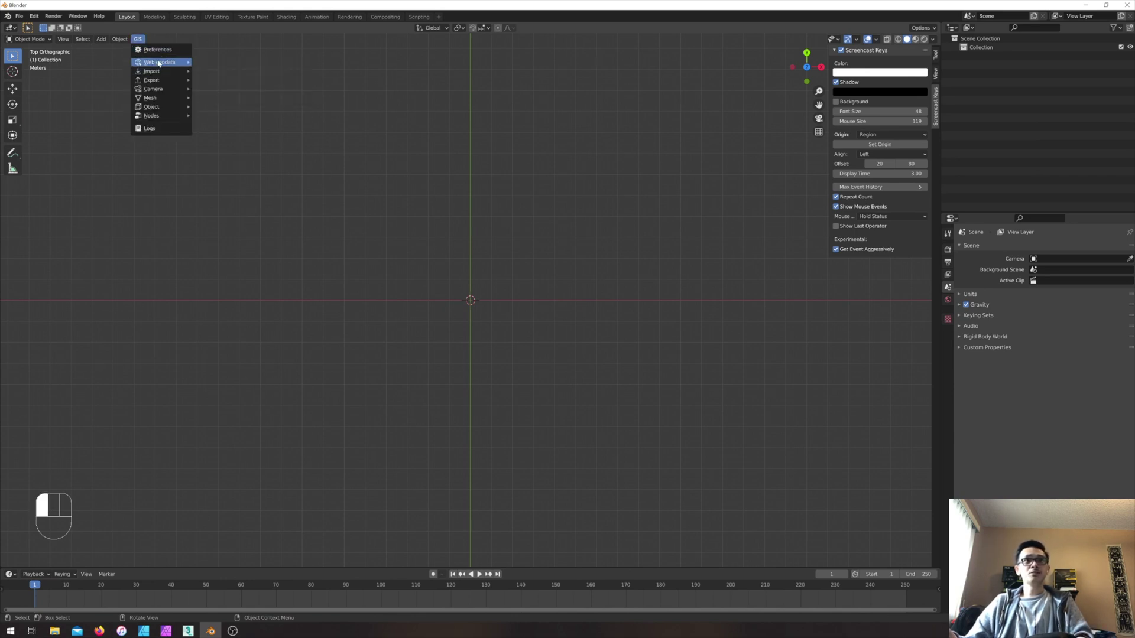
pyautogui.moveTo(189, 69)
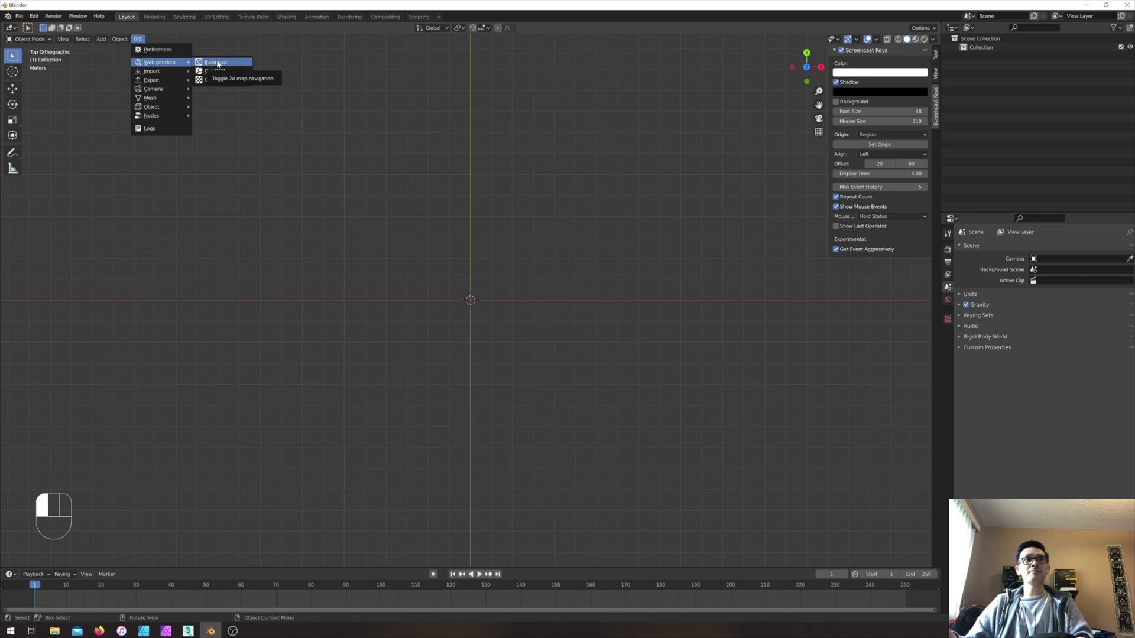
pyautogui.click(216, 62)
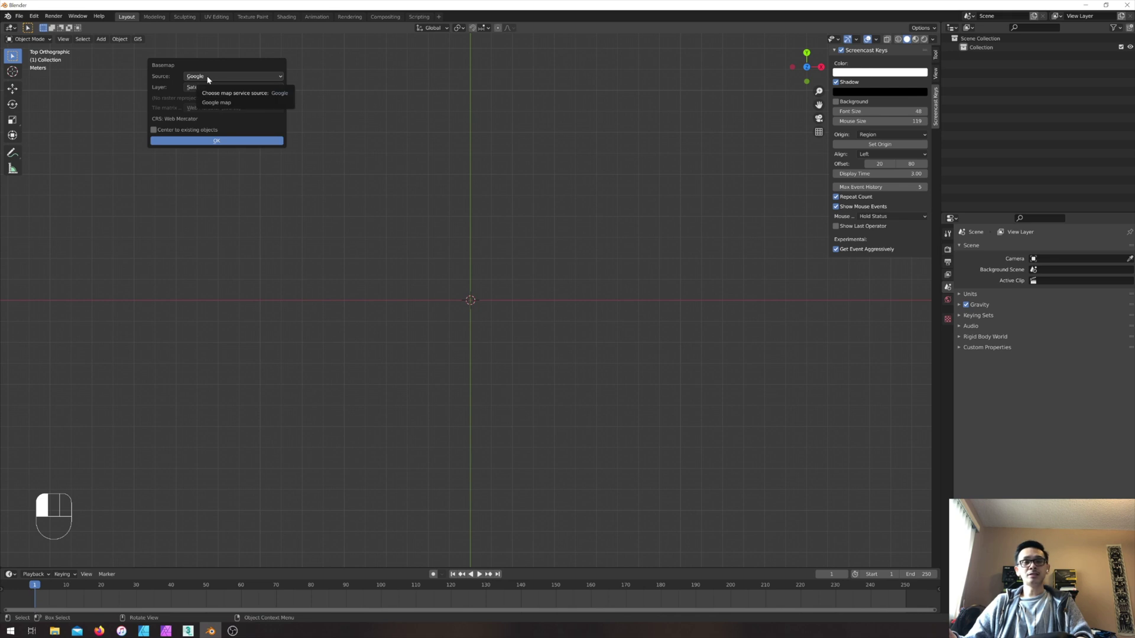
pyautogui.click(207, 77)
pyautogui.click(207, 77)
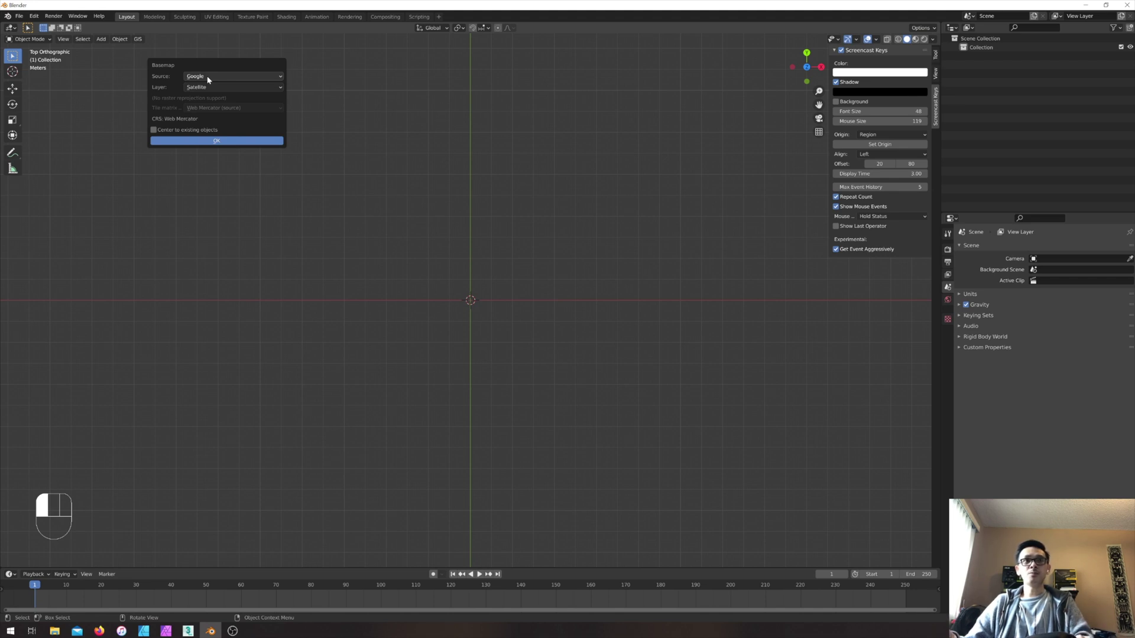
pyautogui.click(208, 77)
pyautogui.click(208, 77)
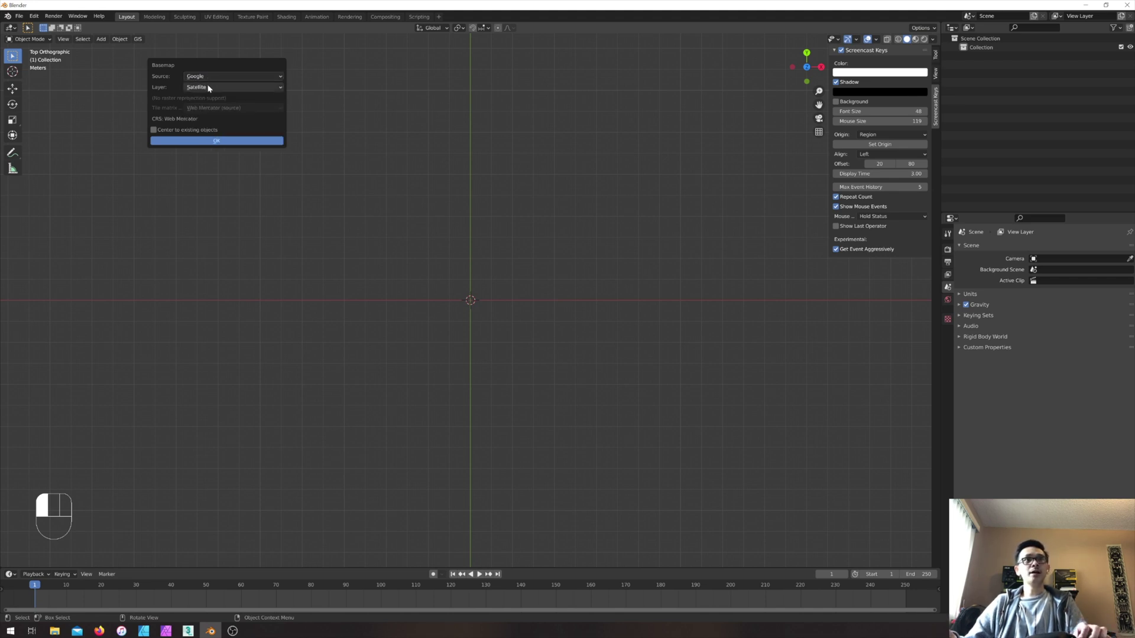
pyautogui.click(209, 88)
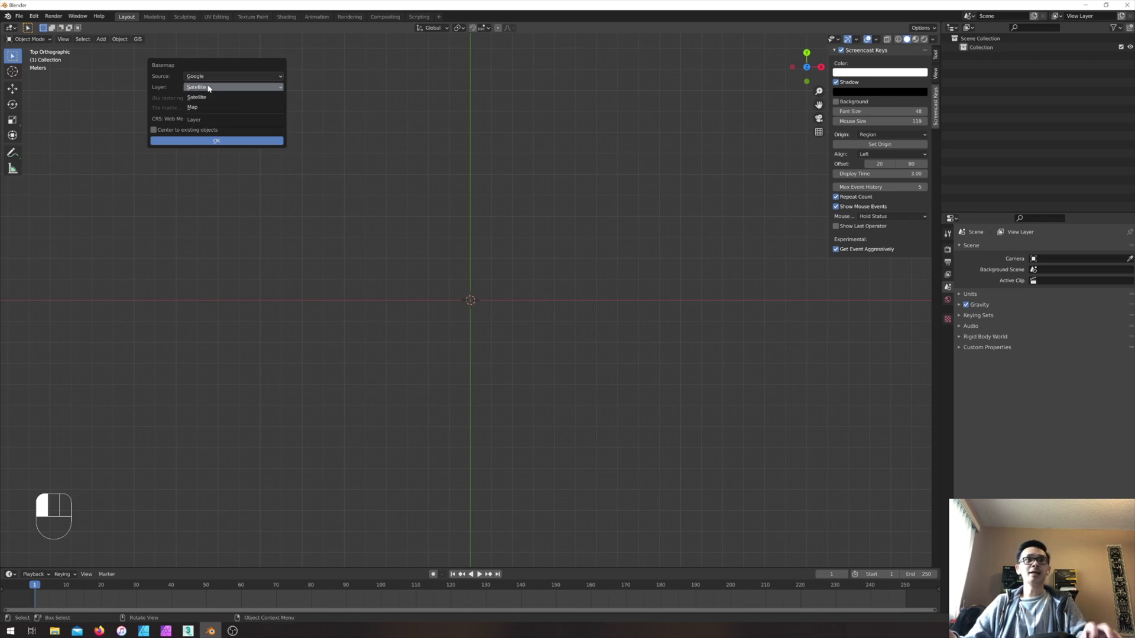
pyautogui.click(204, 98)
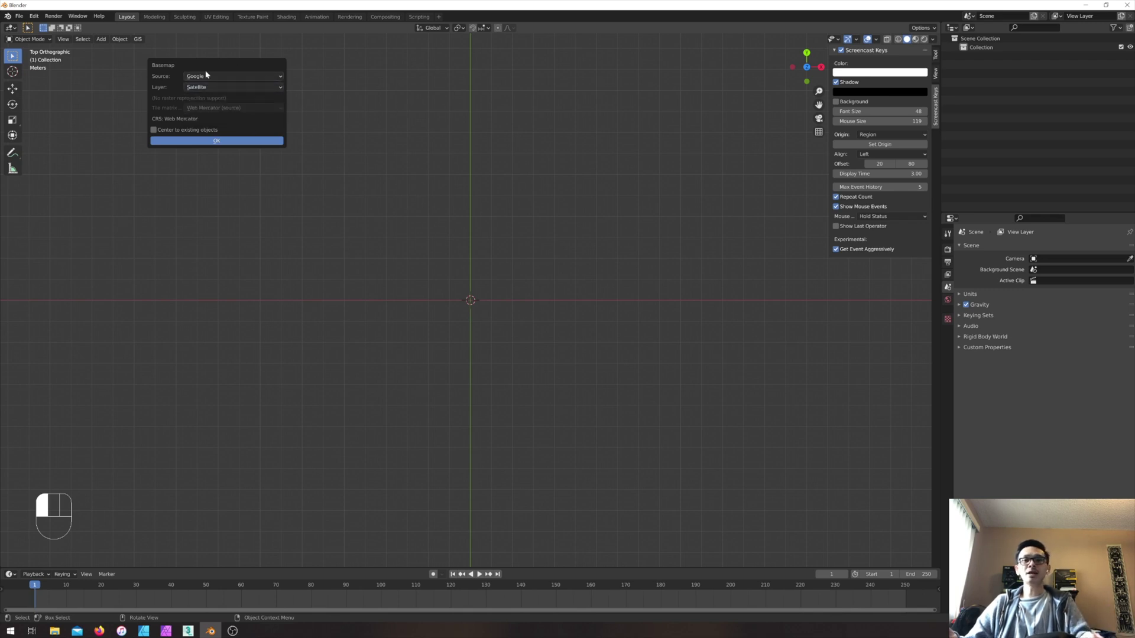
pyautogui.click(219, 140)
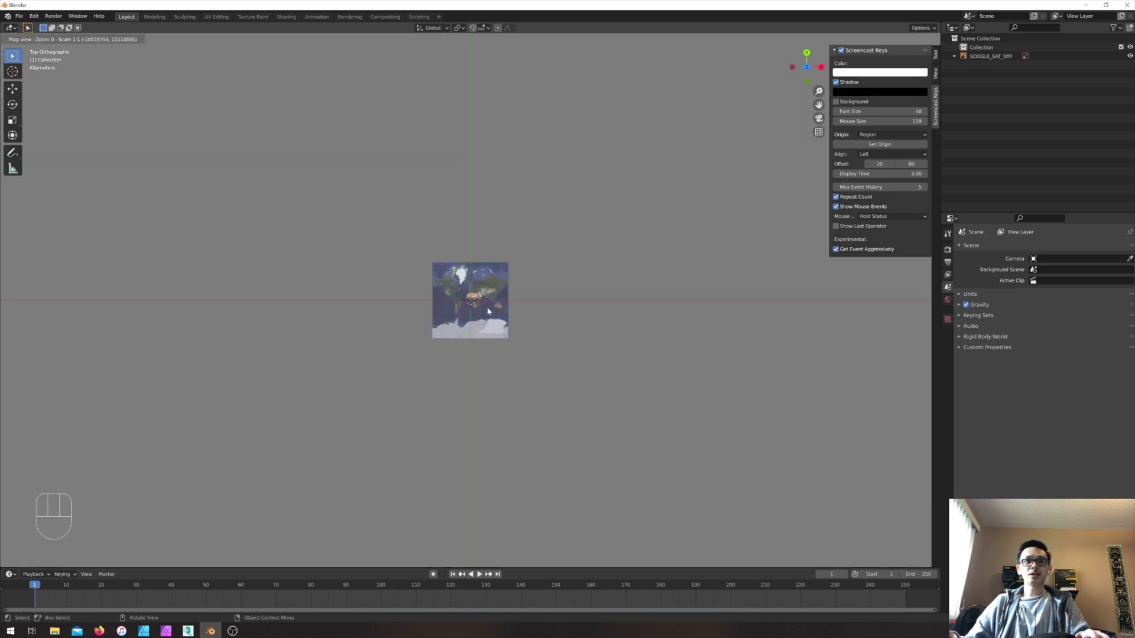
# - Navigate the satellite basemap from the whole world to North America at zoom level 5
pyautogui.scroll(3, 475, 274)
pyautogui.scroll(-1, 476, 276)
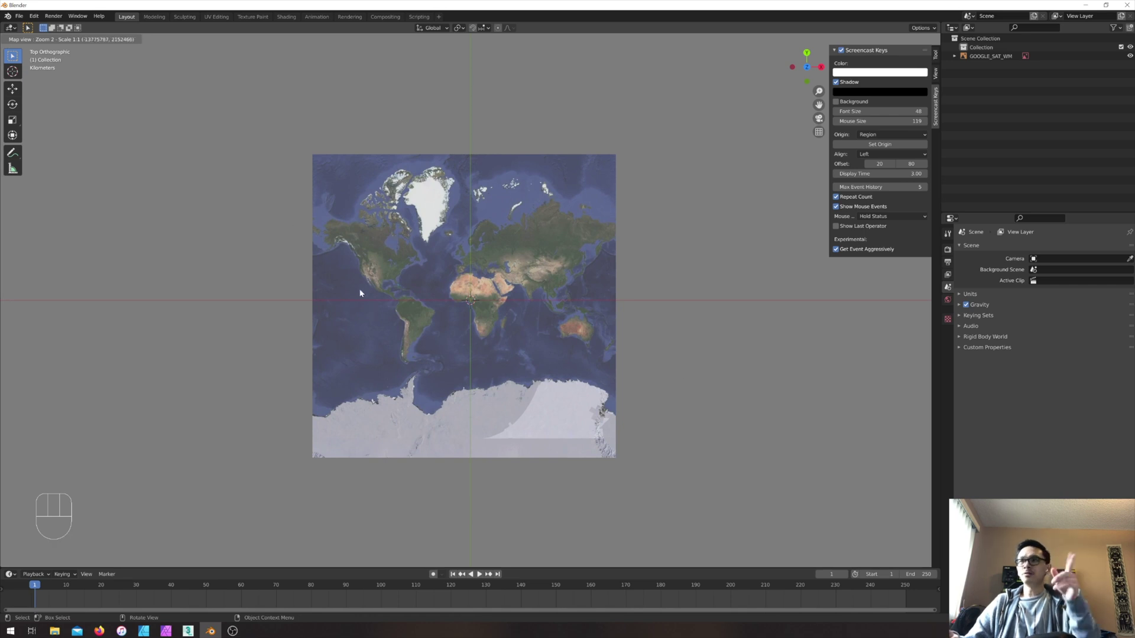
pyautogui.scroll(1, 381, 268)
pyautogui.moveTo(382, 268); pyautogui.dragTo(431, 298, button='middle')
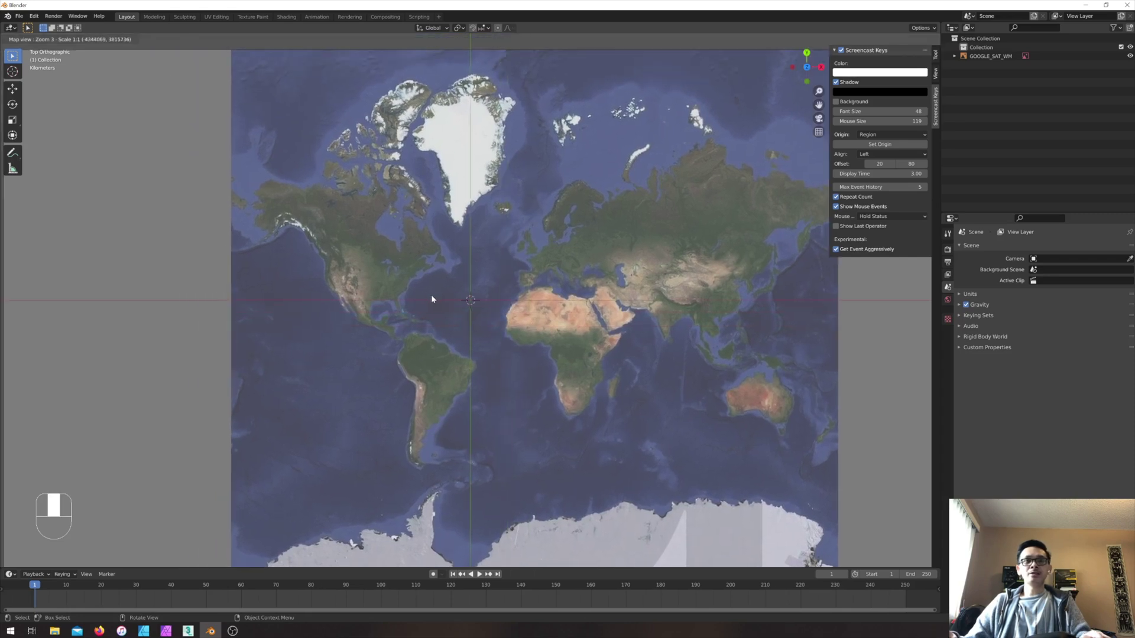
pyautogui.scroll(2, 432, 298)
pyautogui.moveTo(218, 223); pyautogui.dragTo(632, 291, button='middle')
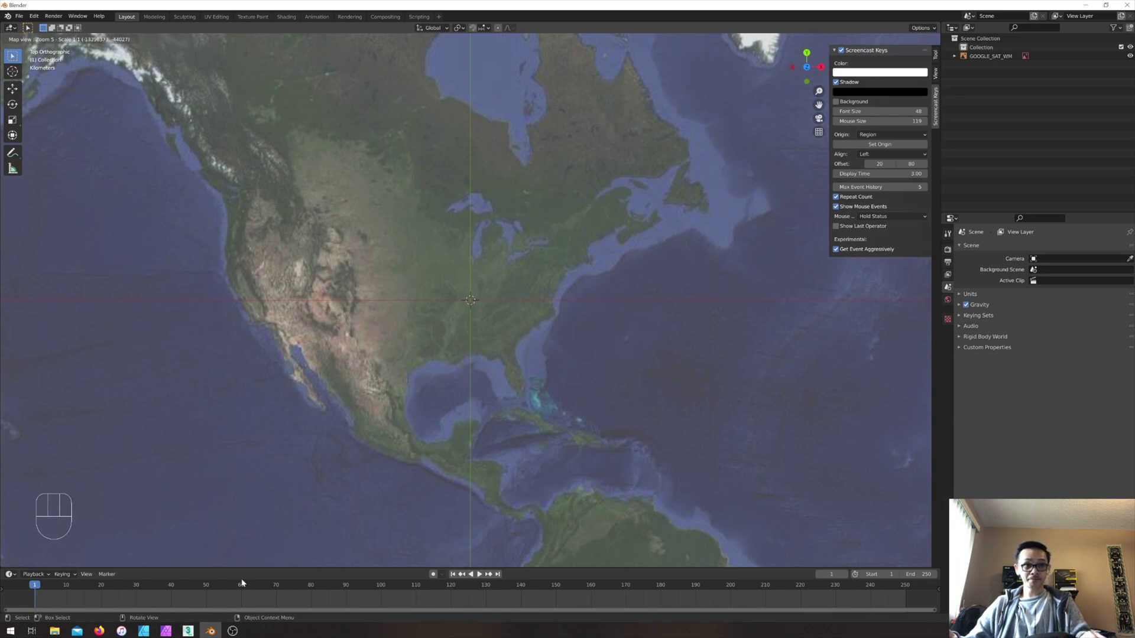
# - Switch to Firefox and find and open Google Maps in a new browser tab
pyautogui.moveTo(100, 630)
pyautogui.click(147, 603)
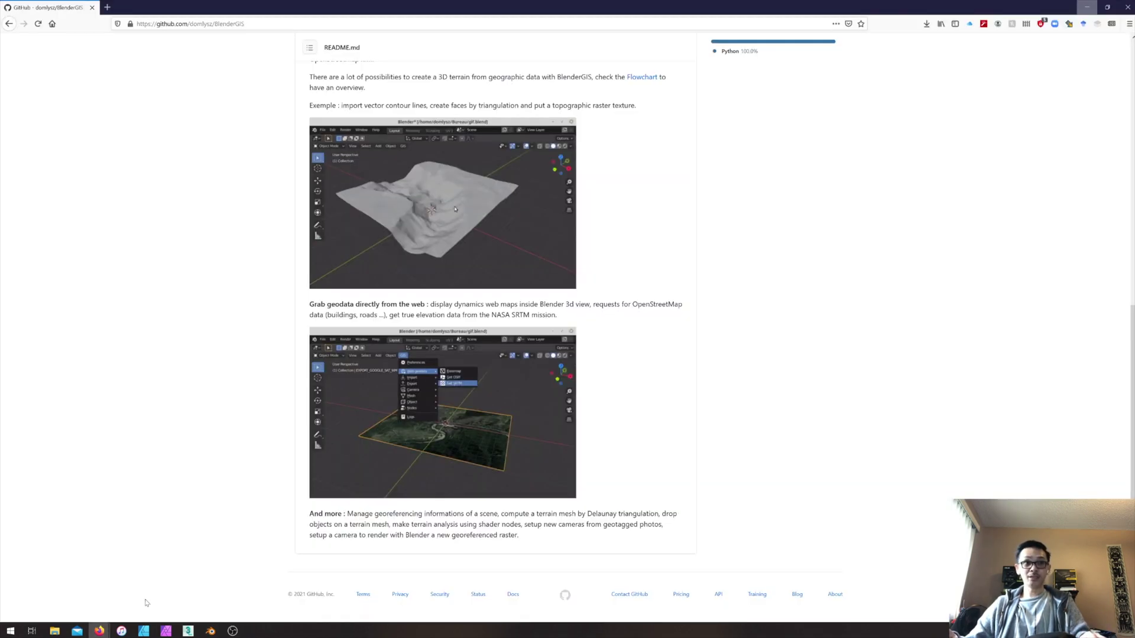
pyautogui.click(109, 6)
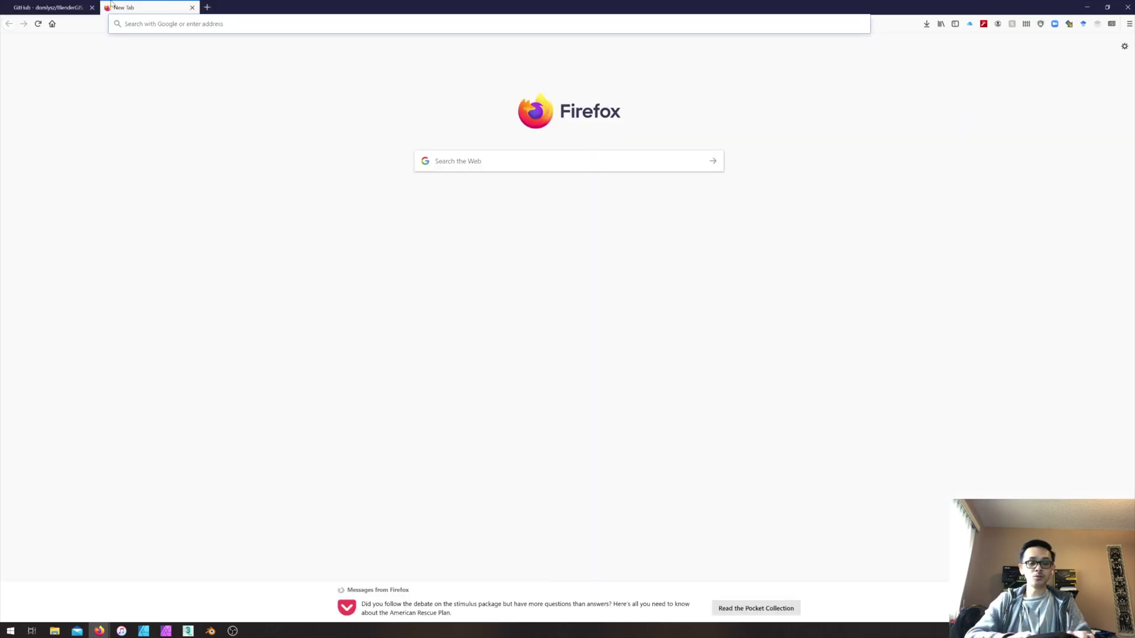
pyautogui.write('googme')
pyautogui.press('BackSpace')
pyautogui.press('BackSpace')
pyautogui.write('le map')
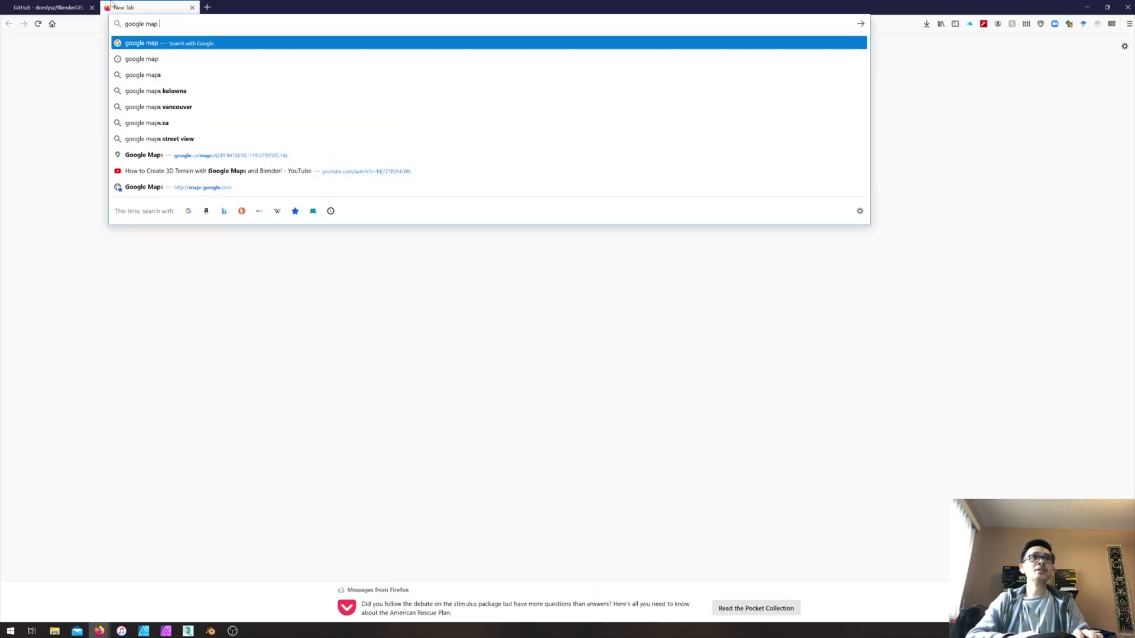
pyautogui.press('Return')
pyautogui.click(102, 132)
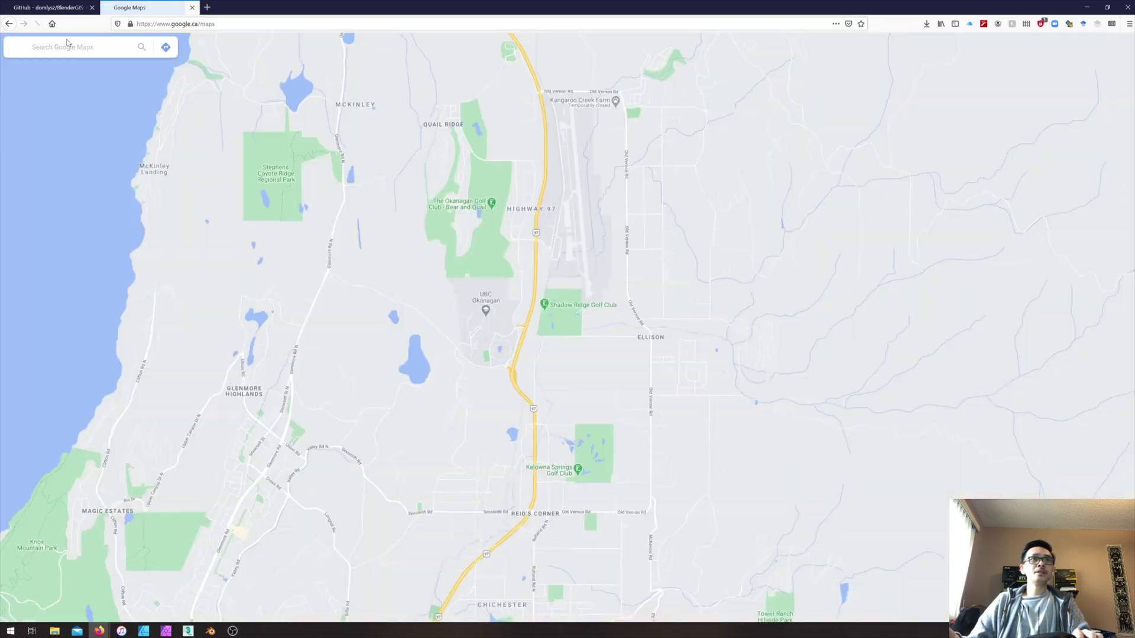
# - Search Google Maps for Lake Louise, AB and open that location
pyautogui.write('LAke')
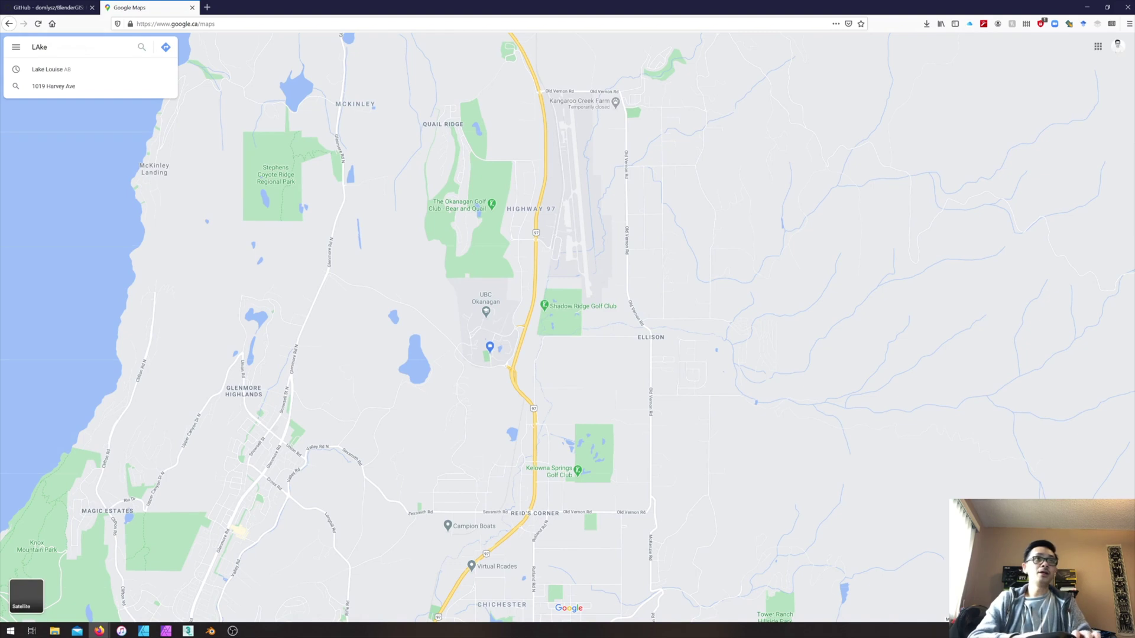
pyautogui.press('BackSpace')
pyautogui.press('BackSpace')
pyautogui.press('BackSpace')
pyautogui.write('ake Lo')
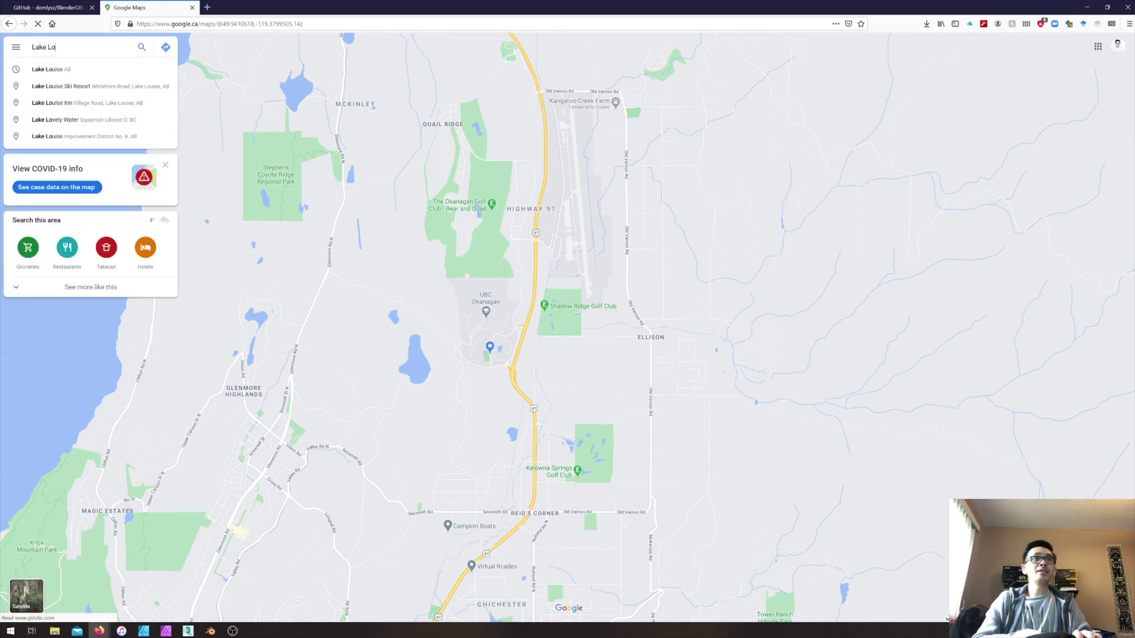
pyautogui.click(63, 75)
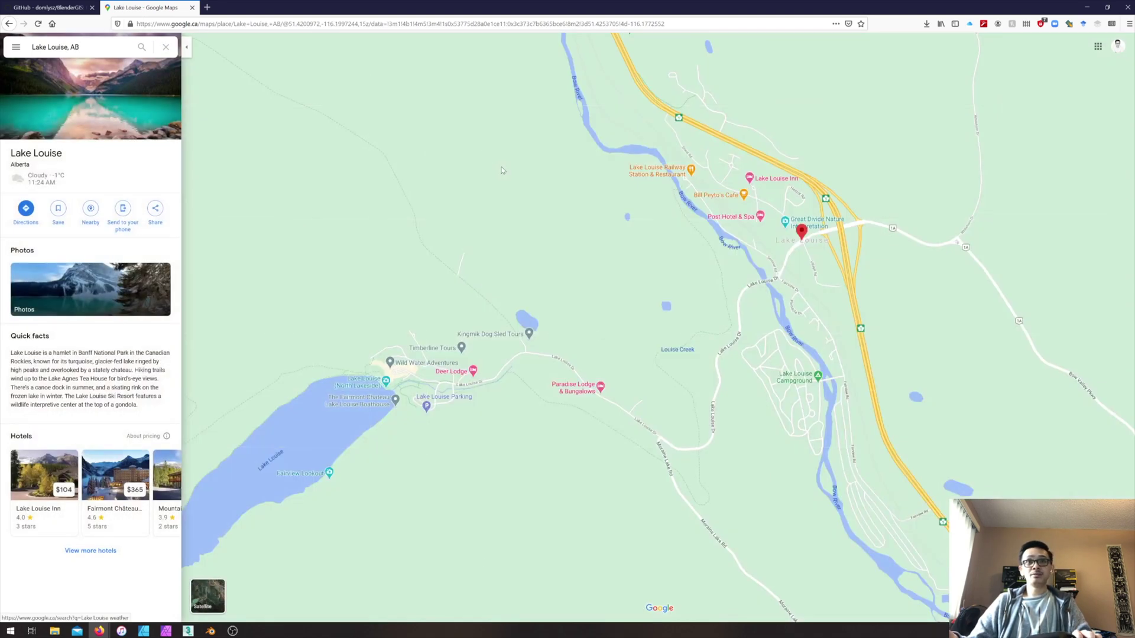
# - Locate Moraine Lake south of Lake Louise, copy the coordinates 51.32723, -116.18142 at its north end, and switch back to Blender
pyautogui.scroll(-2, 473, 219)
pyautogui.moveTo(419, 309); pyautogui.dragTo(566, 252)
pyautogui.moveTo(422, 420); pyautogui.dragTo(674, 325)
pyautogui.scroll(-2, 676, 349)
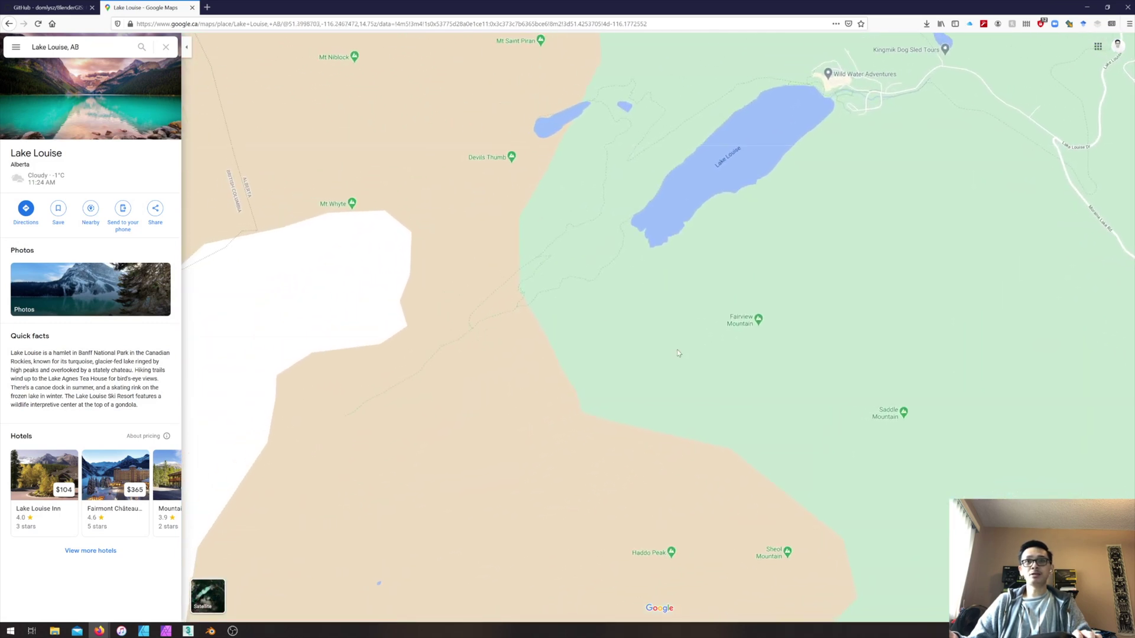
pyautogui.moveTo(461, 443); pyautogui.dragTo(430, 228)
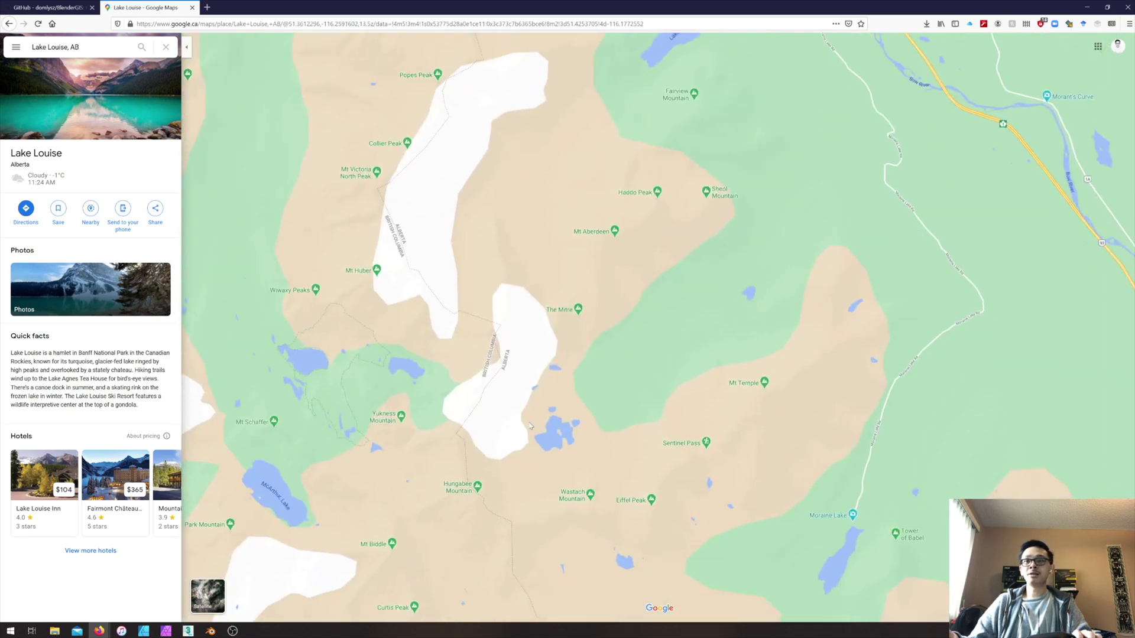
pyautogui.scroll(3, 849, 569)
pyautogui.scroll(3, 839, 540)
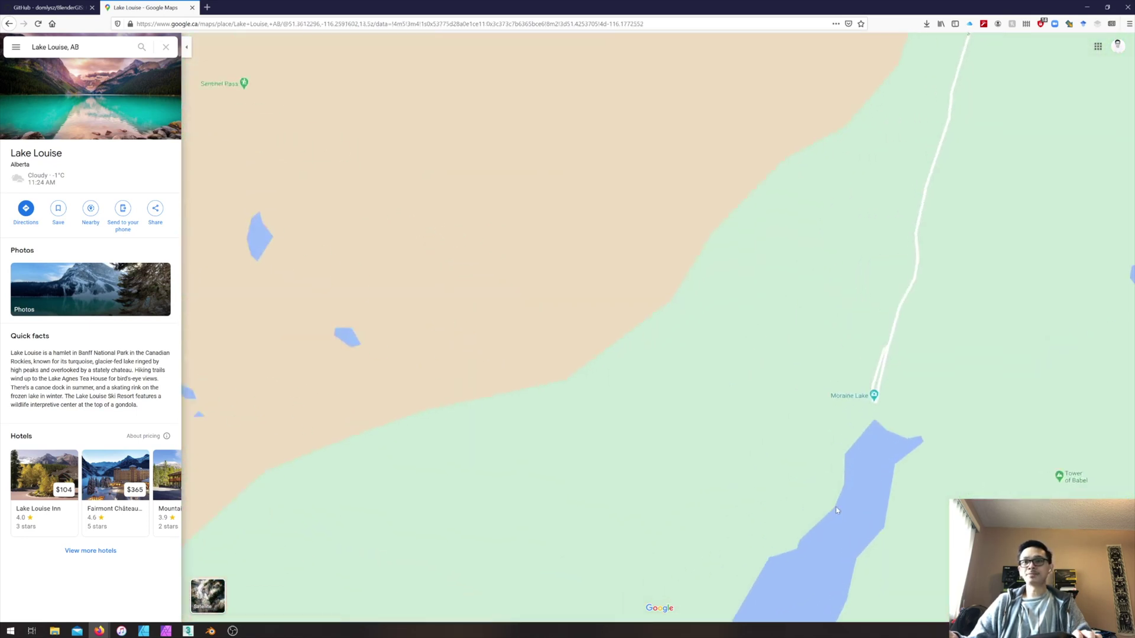
pyautogui.moveTo(840, 354); pyautogui.dragTo(470, 179)
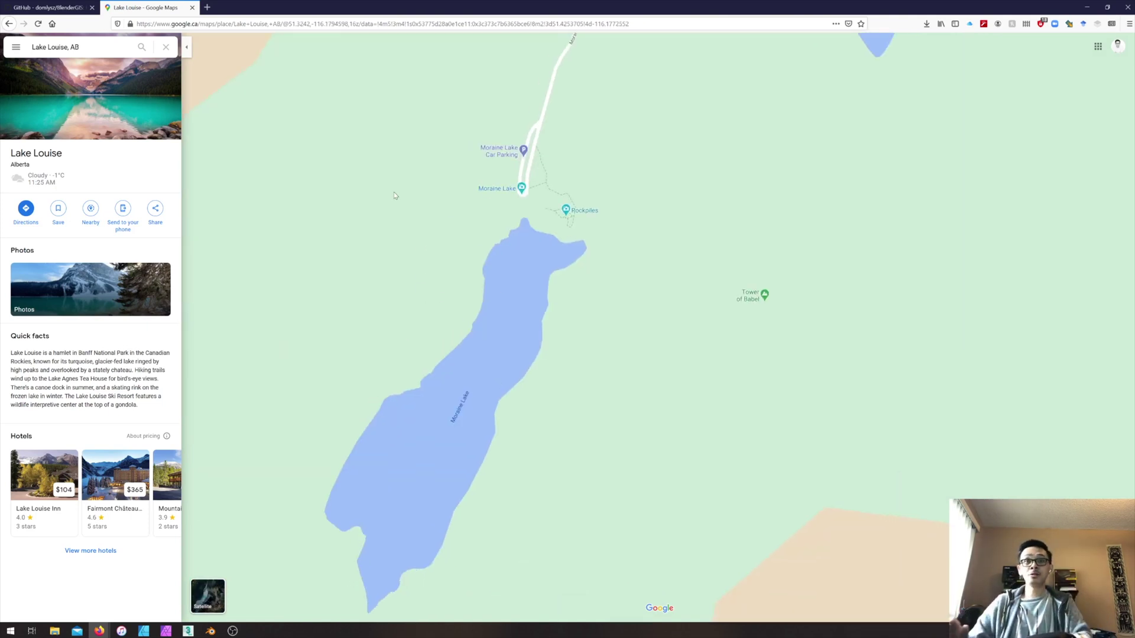
pyautogui.moveTo(432, 266); pyautogui.dragTo(491, 217)
pyautogui.rightClick(589, 181)
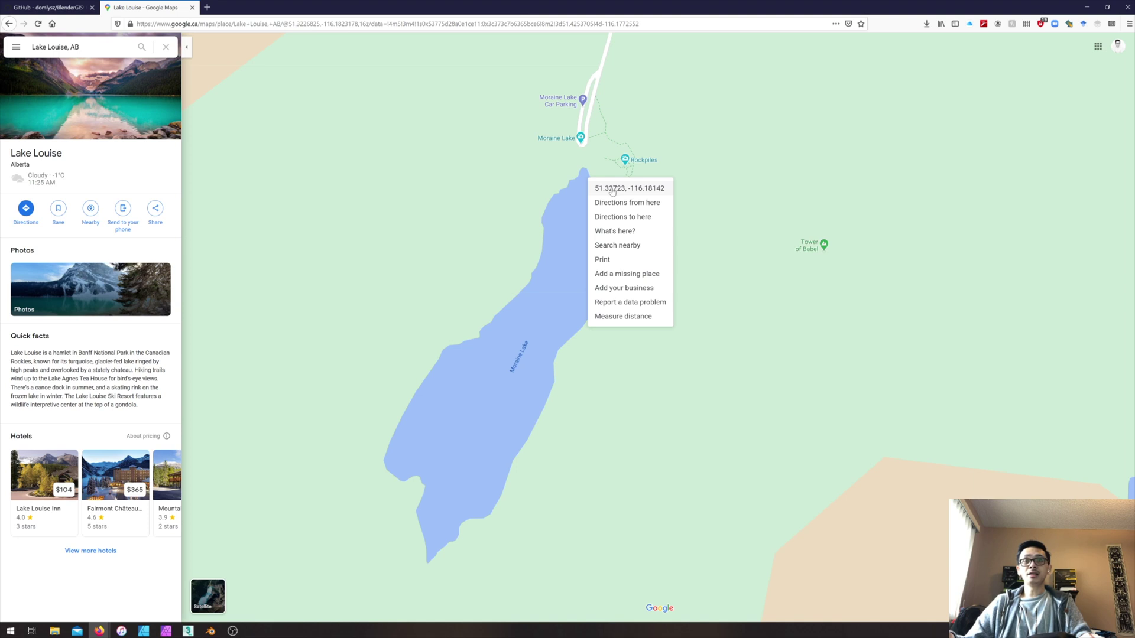
pyautogui.click(613, 189)
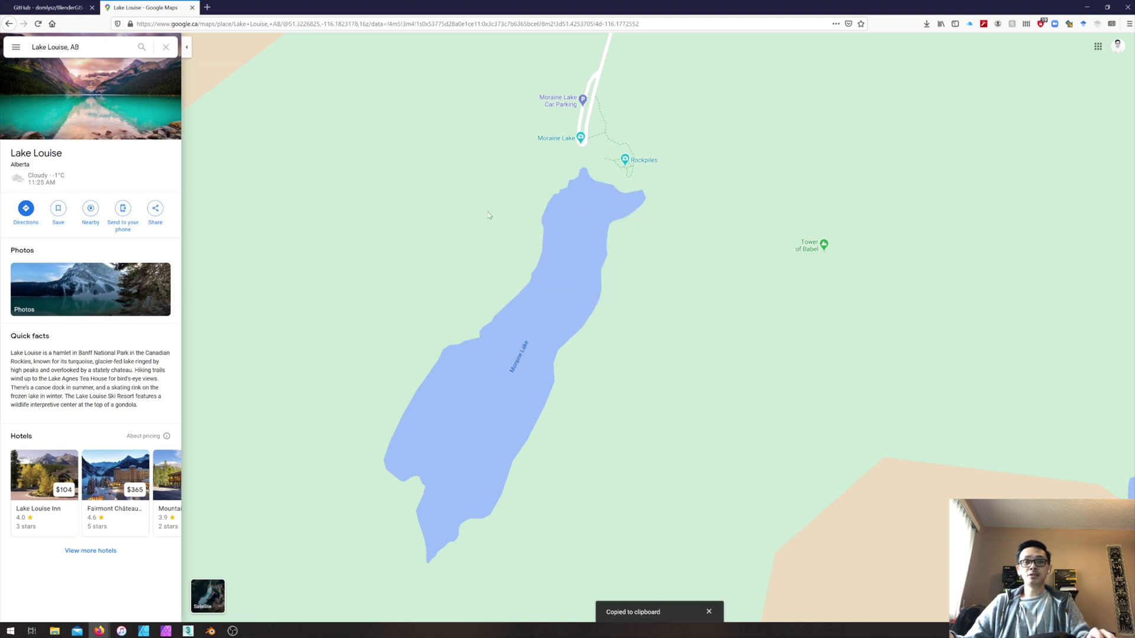
pyautogui.hotkey('alt', 'Tab')
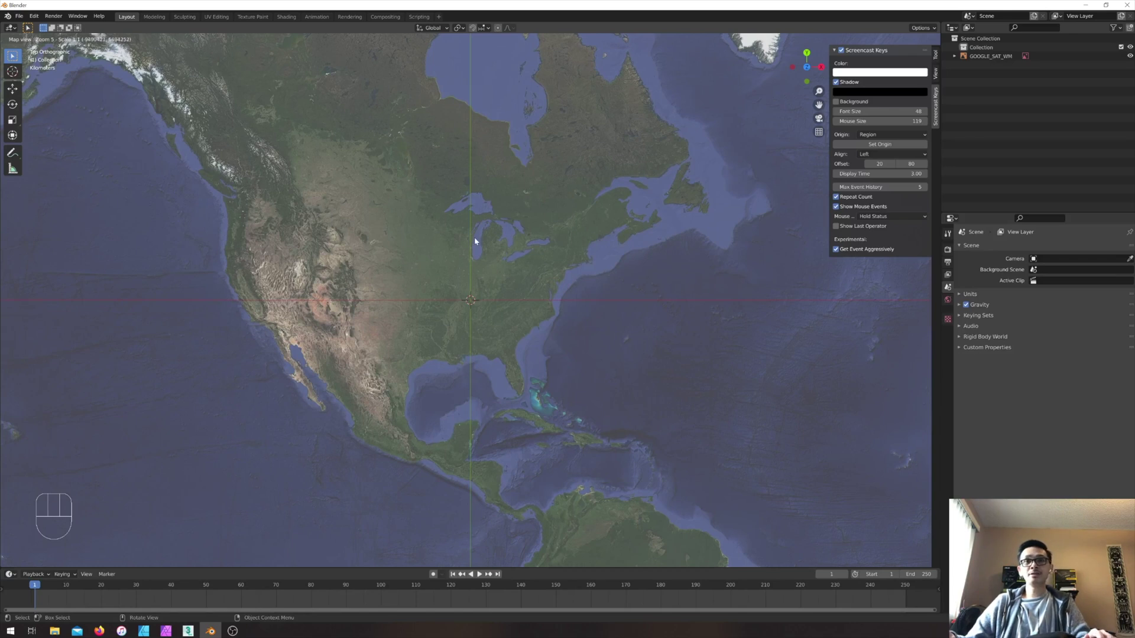
# - Move the basemap to the copied coordinates 51.32723, -116.18142 with a zoom level of 16
pyautogui.moveTo(490, 270); pyautogui.dragTo(421, 282)
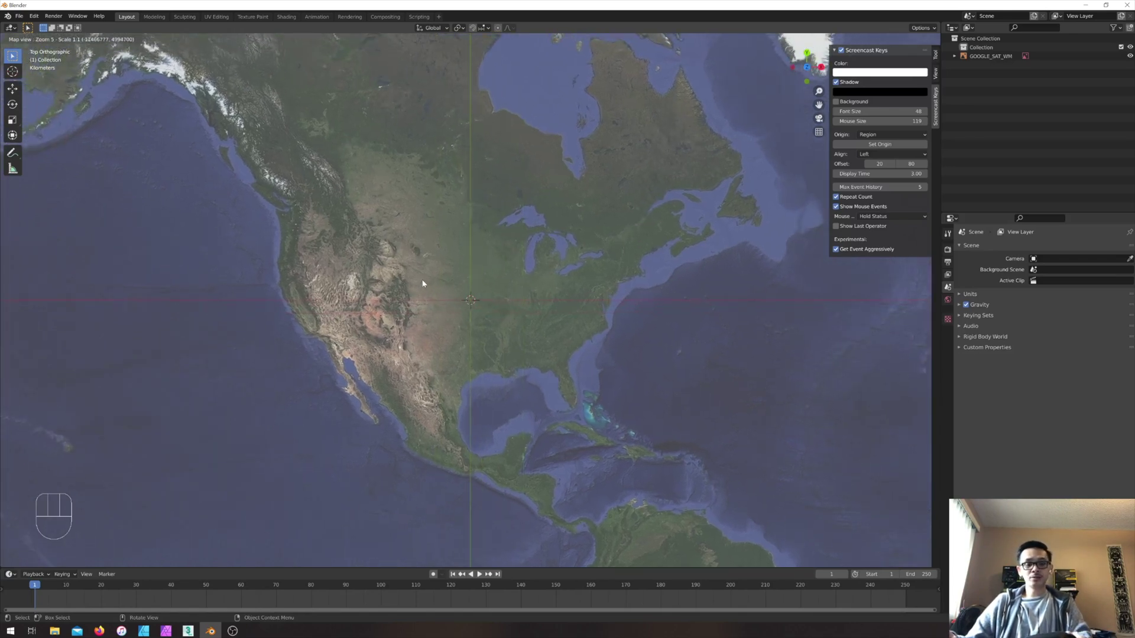
pyautogui.press('g')
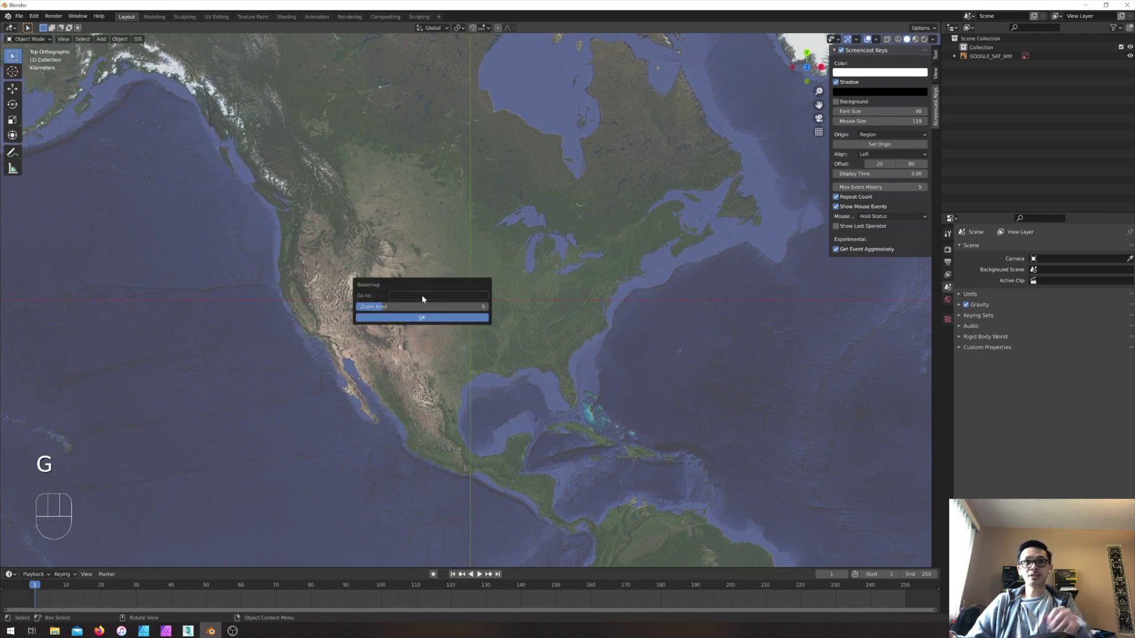
pyautogui.click(422, 296)
pyautogui.hotkey('ctrl', 'v')
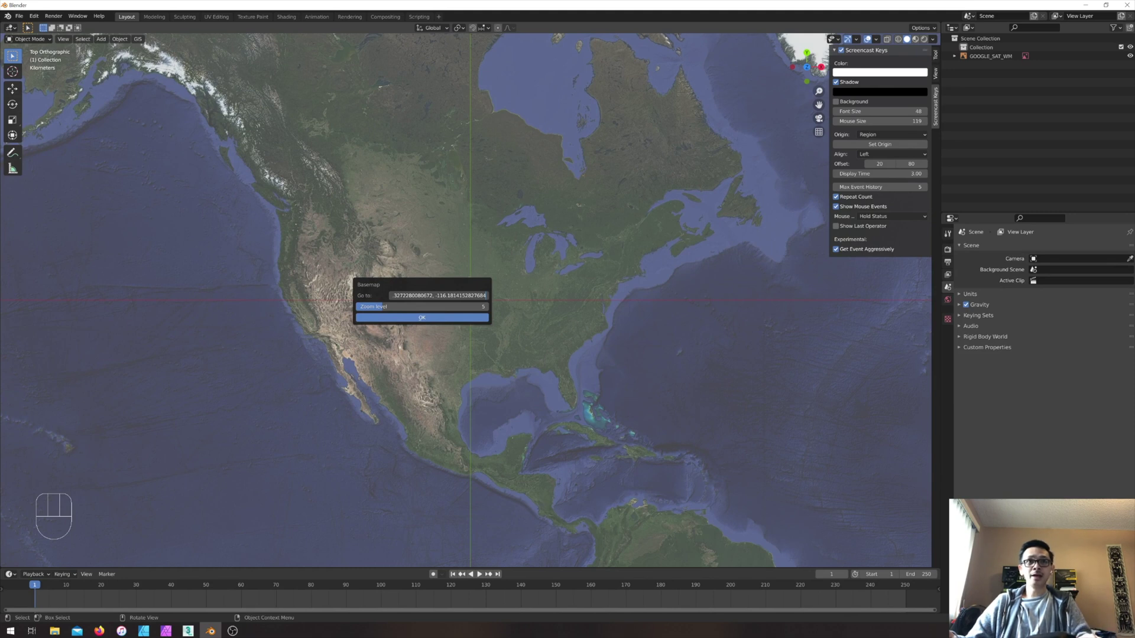
pyautogui.click(392, 309)
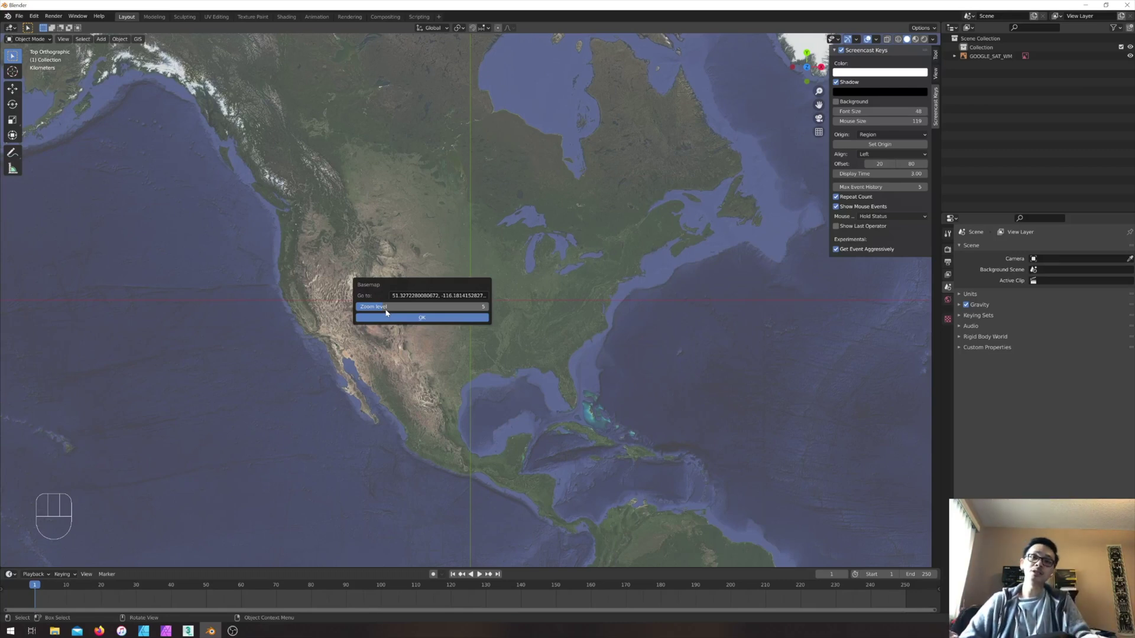
pyautogui.moveTo(389, 309); pyautogui.dragTo(441, 309)
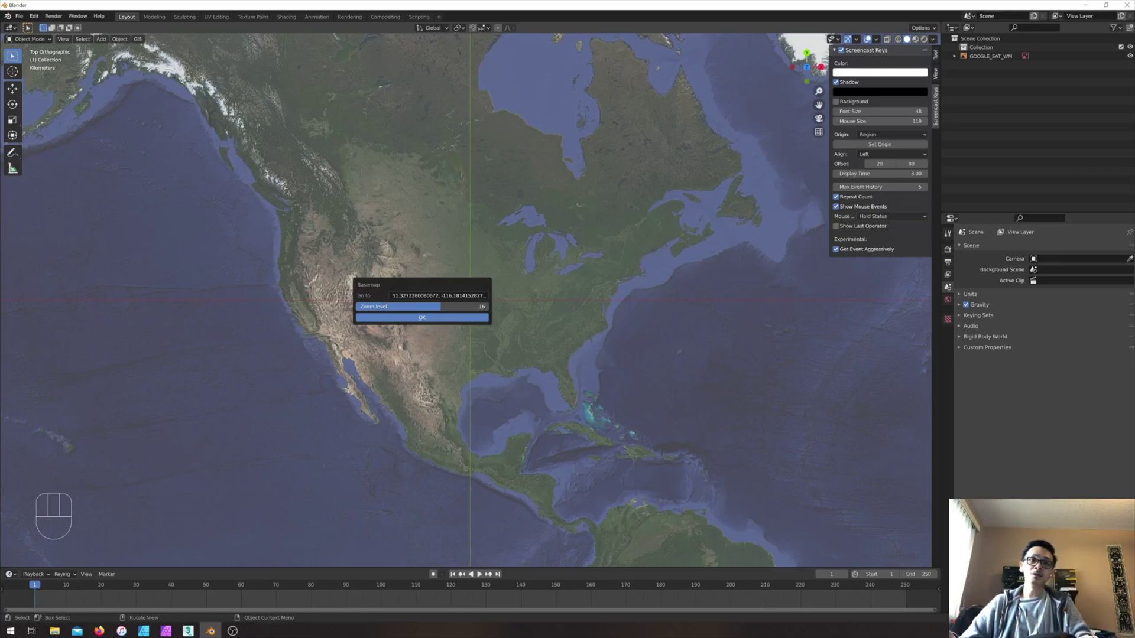
pyautogui.click(422, 318)
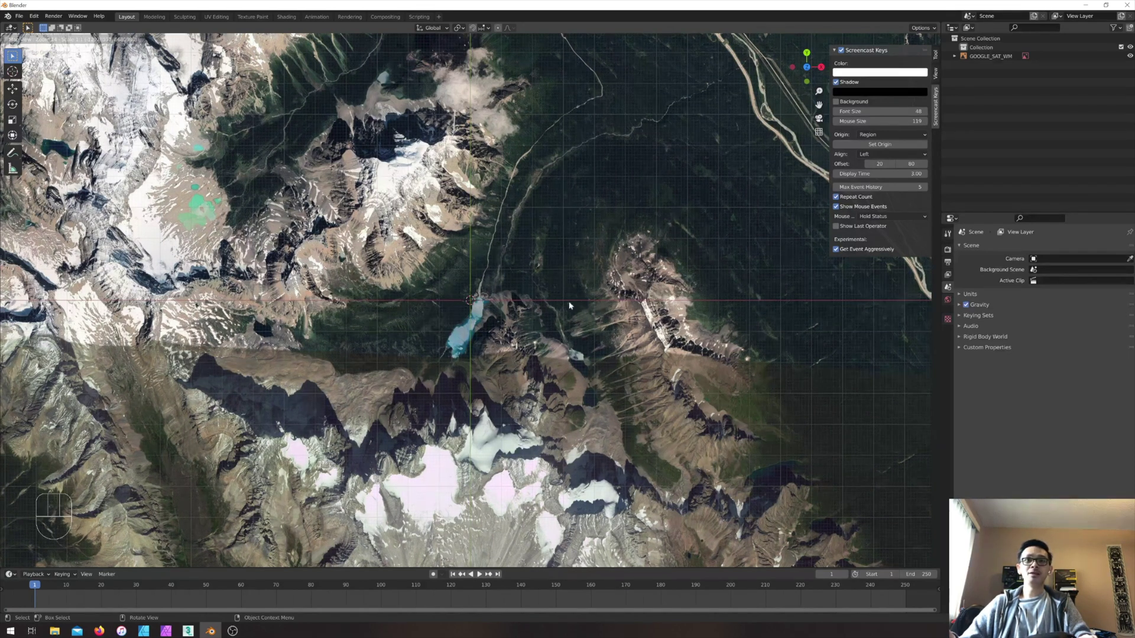
# - Frame Moraine Lake and the surrounding mountains at zoom level 15 and export the basemap area as a textured plane
pyautogui.moveTo(376, 418); pyautogui.dragTo(395, 371)
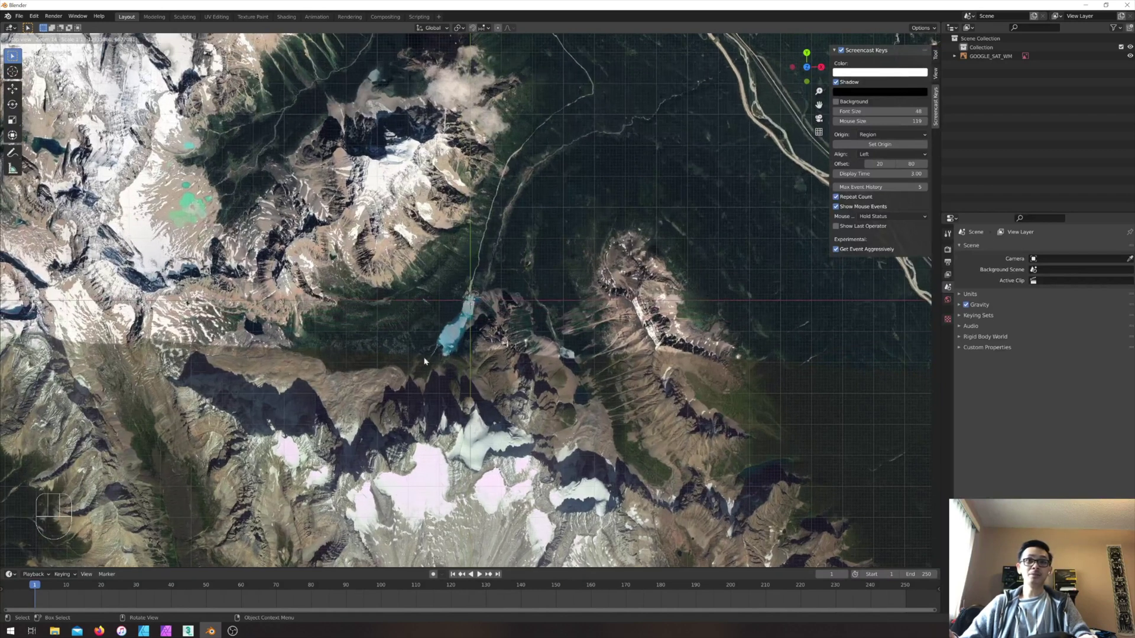
pyautogui.scroll(1, 454, 330)
pyautogui.moveTo(478, 303); pyautogui.dragTo(418, 351)
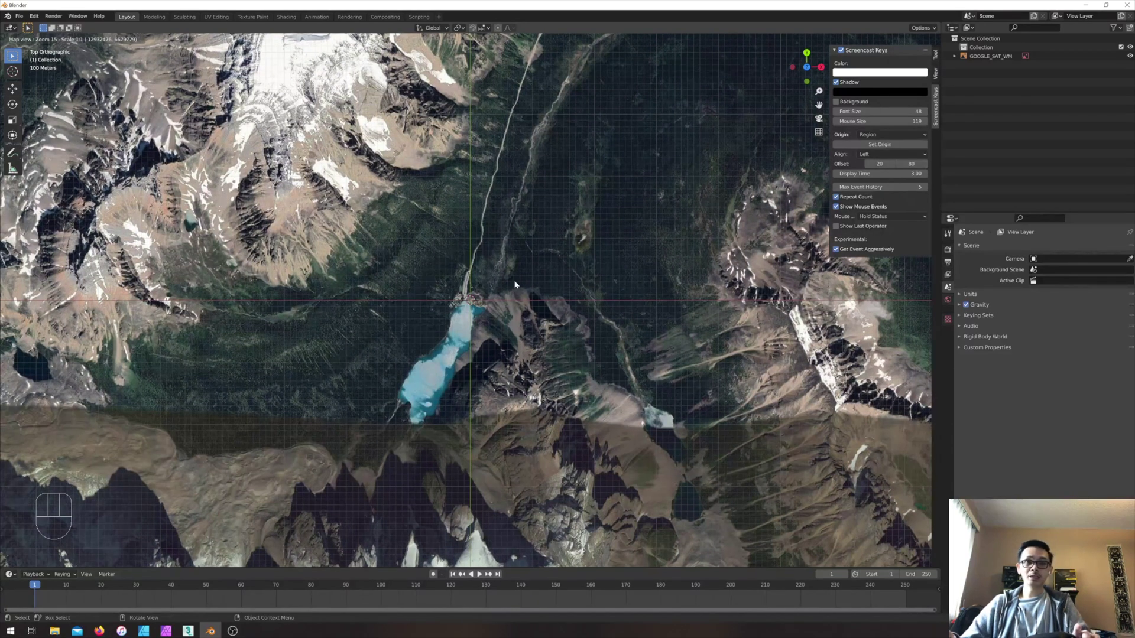
pyautogui.press('e')
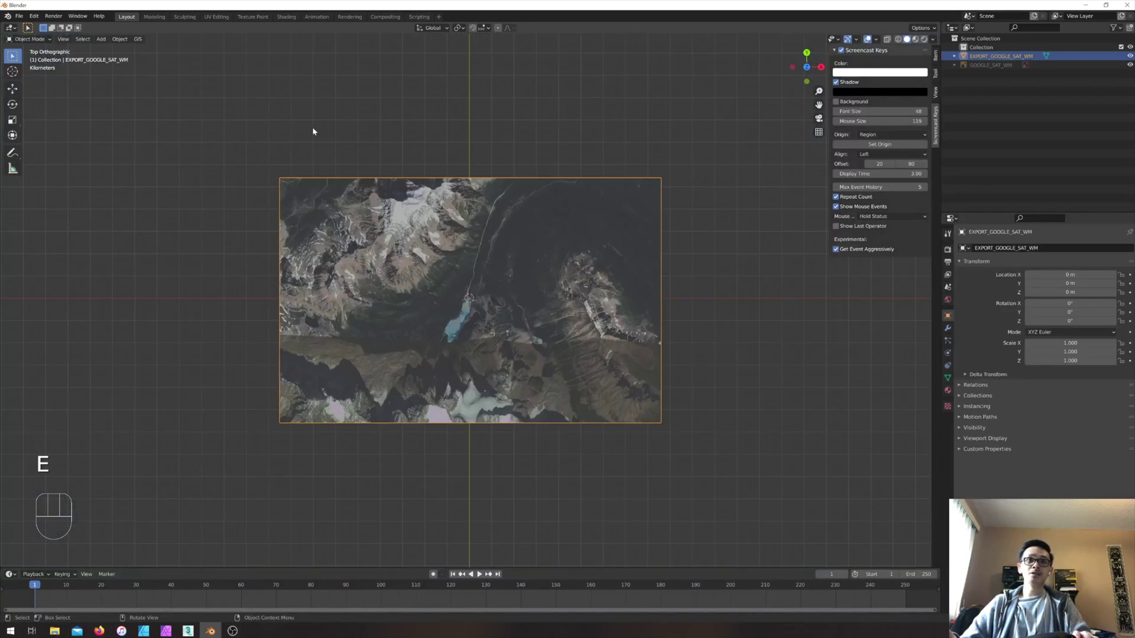
# - Fetch SRTM elevation data for the exported satellite plane to turn it into 3D terrain
pyautogui.moveTo(605, 353); pyautogui.dragTo(449, 274, button='middle')
pyautogui.moveTo(509, 244); pyautogui.dragTo(567, 247, button='middle')
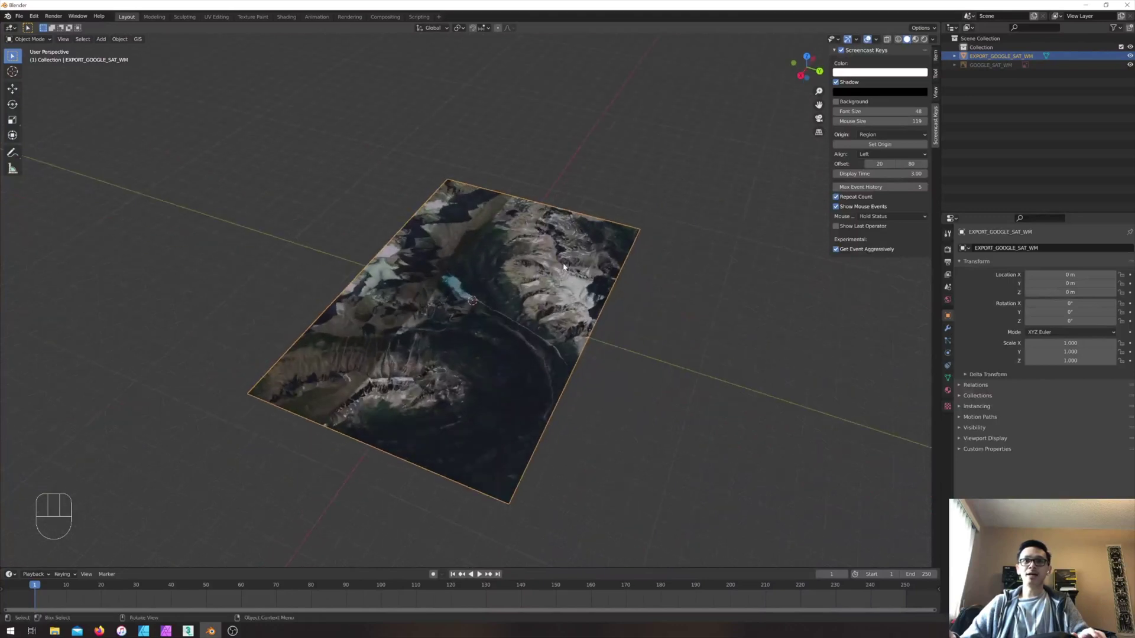
pyautogui.scroll(10, 507, 260)
pyautogui.scroll(-10, 505, 290)
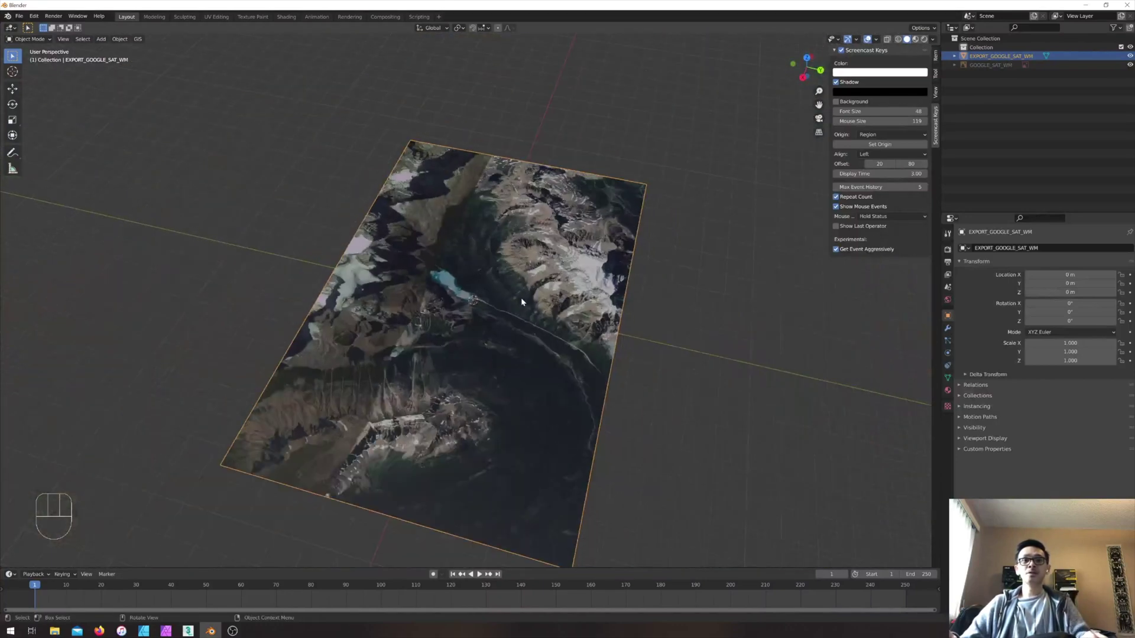
pyautogui.moveTo(521, 301); pyautogui.dragTo(364, 157, button='middle')
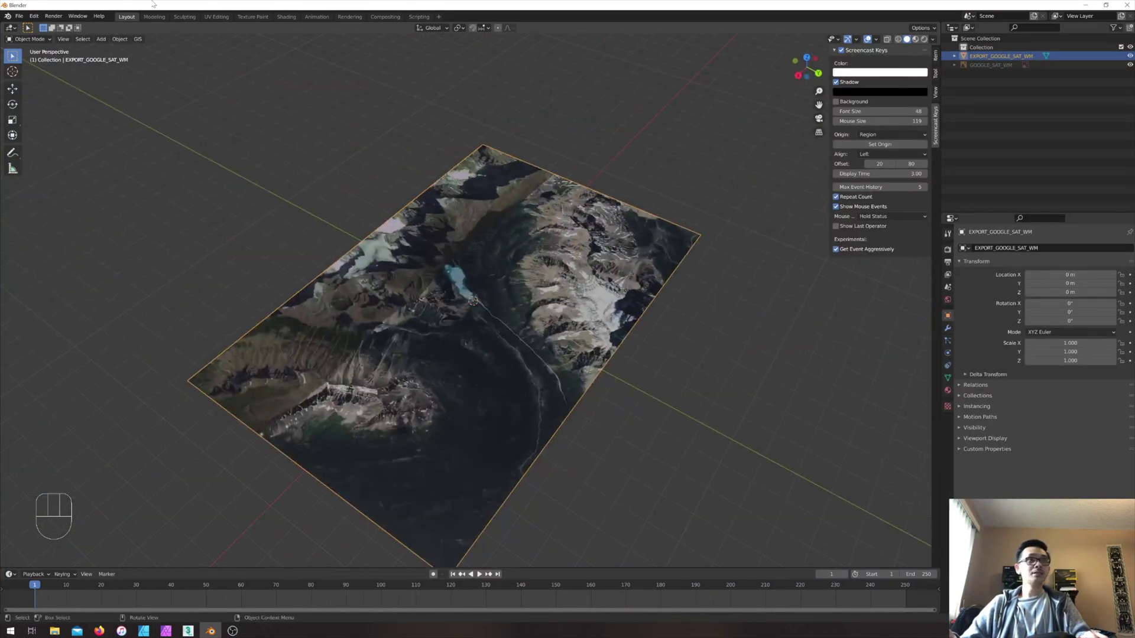
pyautogui.click(138, 39)
pyautogui.moveTo(158, 62)
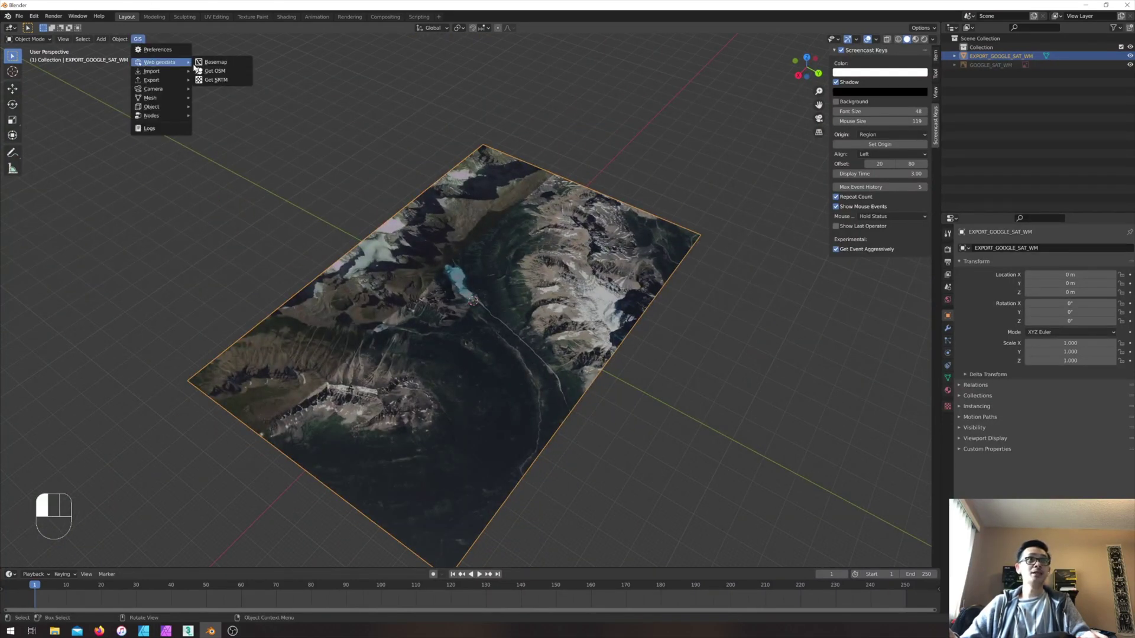
pyautogui.click(233, 80)
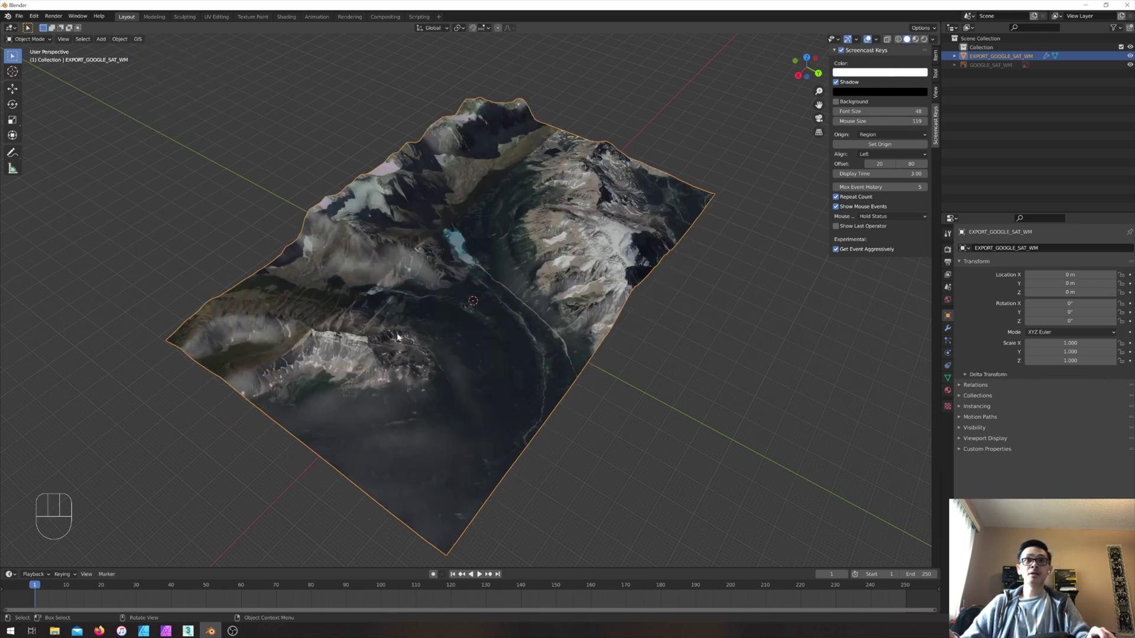
# - Try raising the displacement strength of the terrain's DEM.001 modifier, first slightly and again by a large amount
pyautogui.moveTo(590, 281); pyautogui.dragTo(404, 137, button='middle')
pyautogui.scroll(6, 520, 223)
pyautogui.moveTo(463, 216); pyautogui.dragTo(513, 197, button='middle')
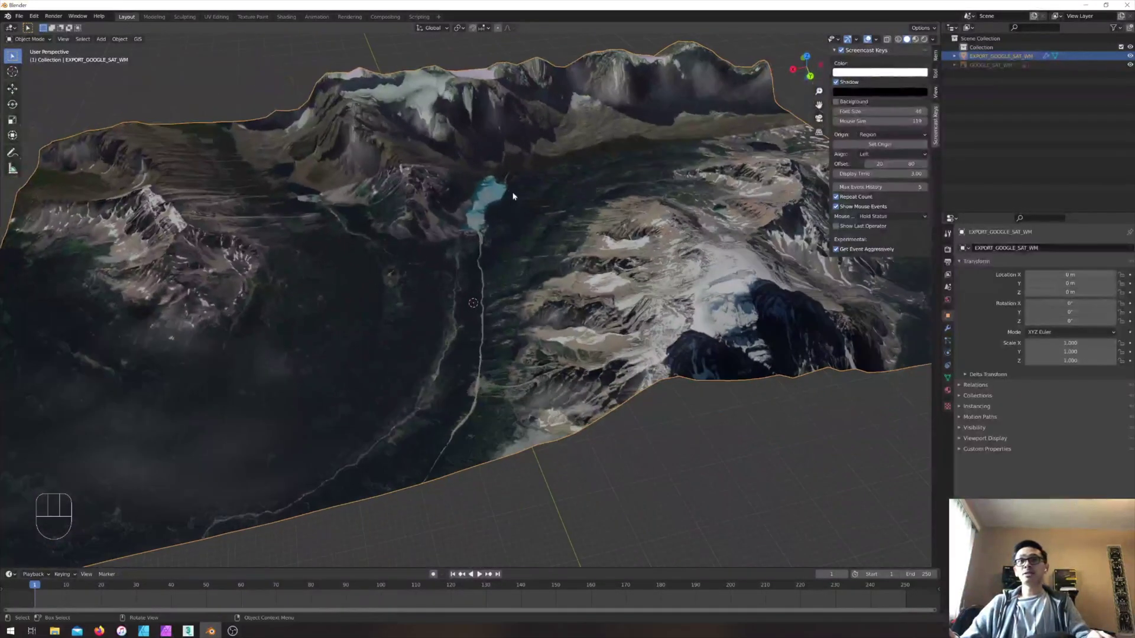
pyautogui.moveTo(623, 251); pyautogui.dragTo(569, 197, button='middle')
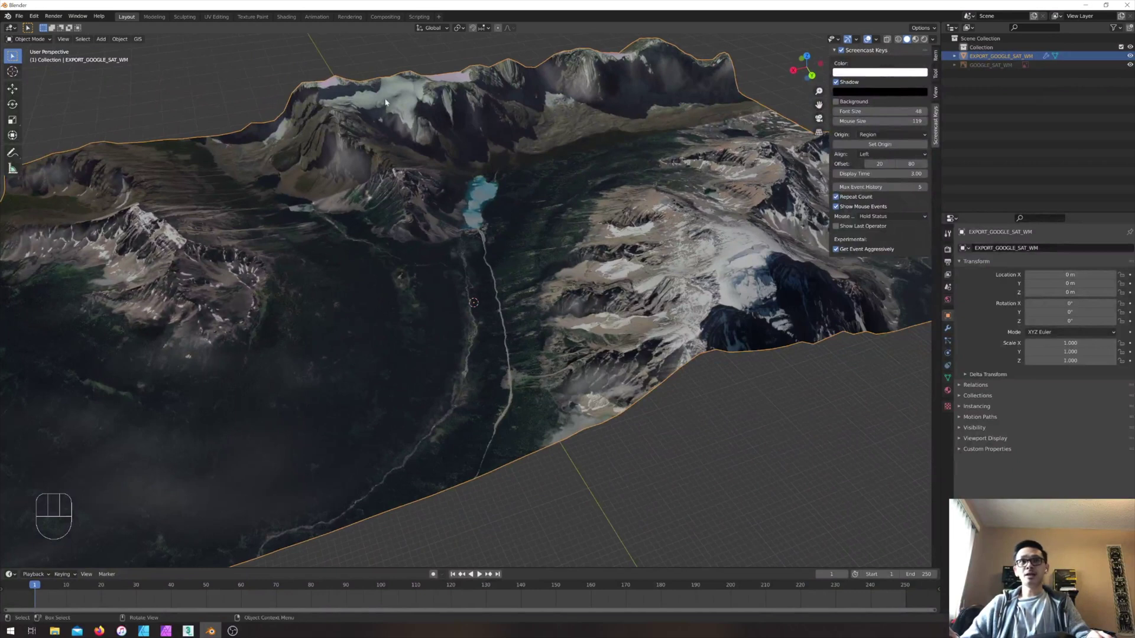
pyautogui.moveTo(495, 175); pyautogui.dragTo(512, 82, button='middle')
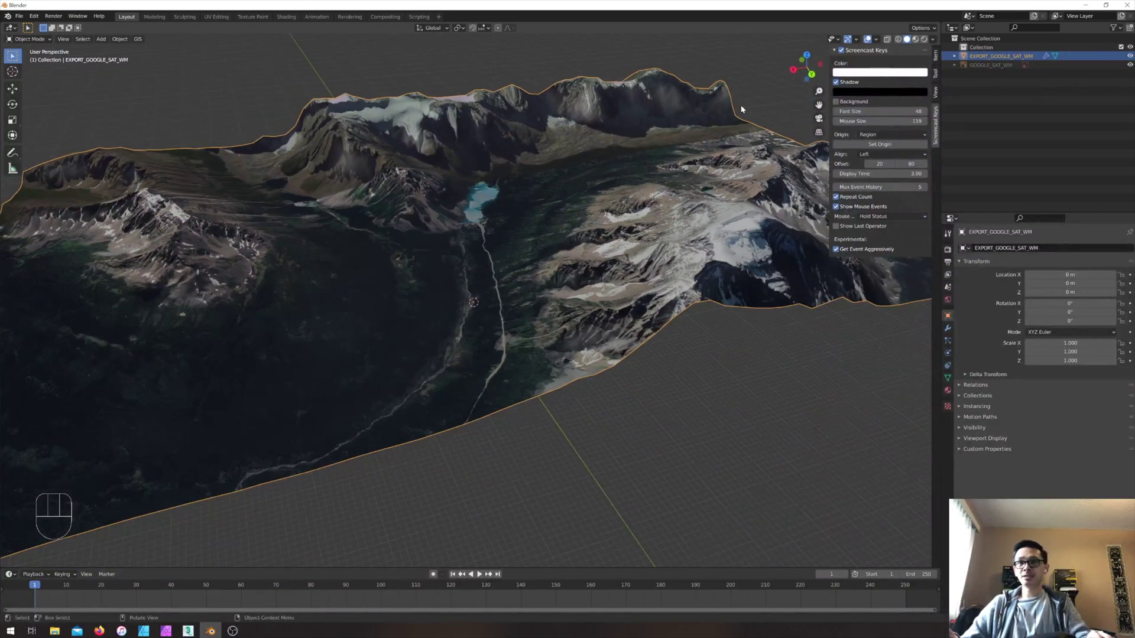
pyautogui.click(946, 330)
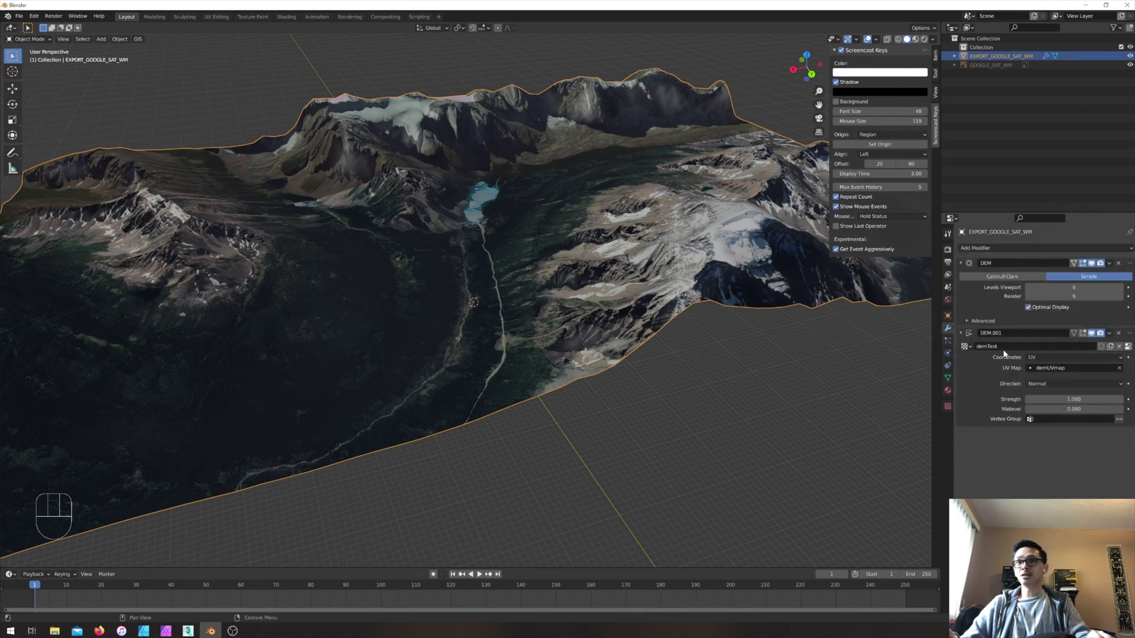
pyautogui.click(1058, 402)
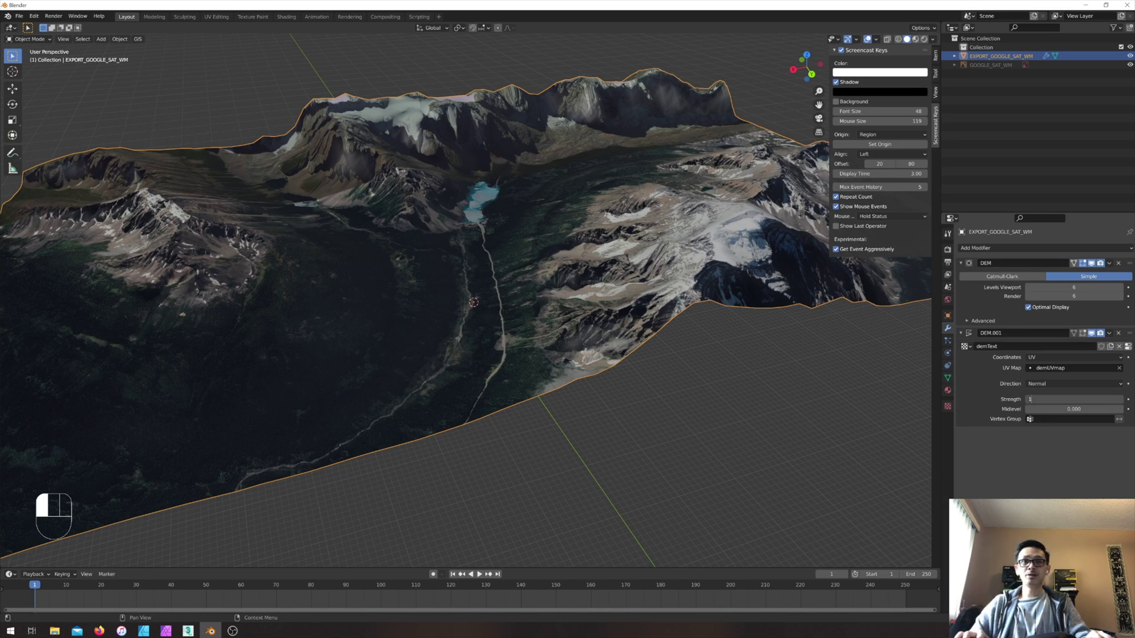
pyautogui.press('Return')
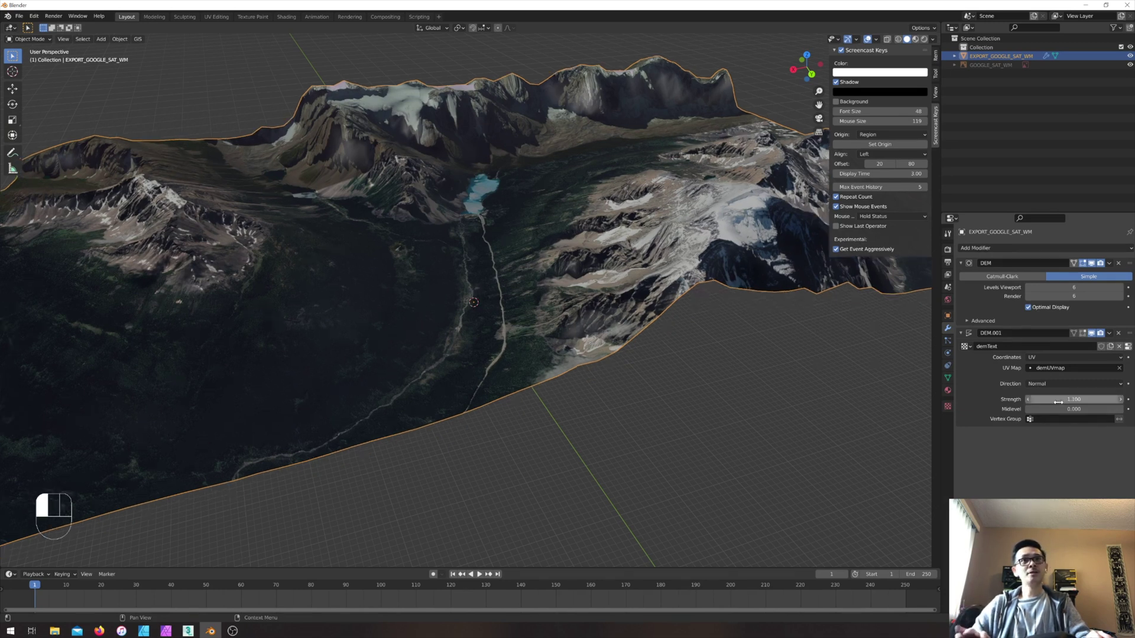
pyautogui.click(1058, 402)
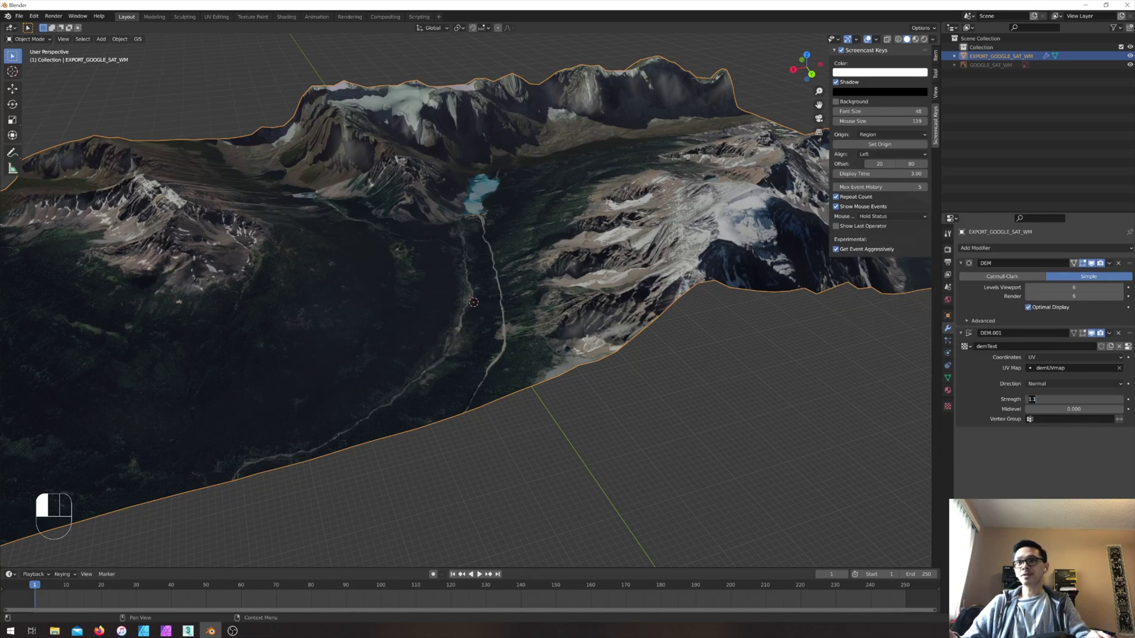
pyautogui.write('2')
pyautogui.press('Return')
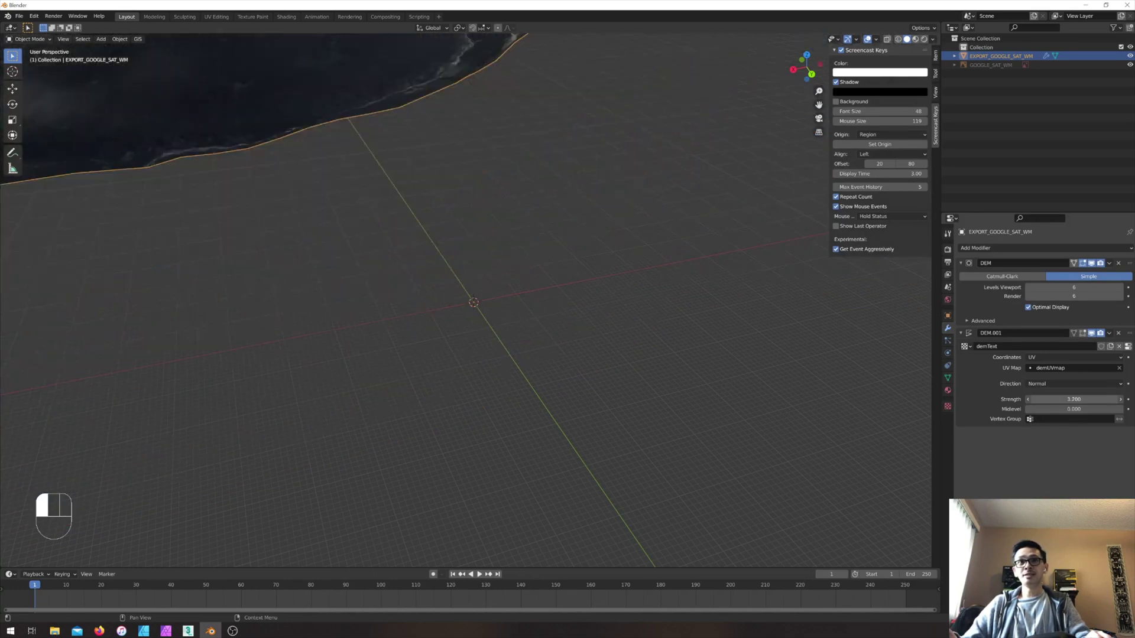
# - Set the strength of the terrain's DEM.001 displacement modifier to 1.5
pyautogui.scroll(-5, 699, 273)
pyautogui.moveTo(699, 274); pyautogui.dragTo(1012, 378, button='middle')
pyautogui.scroll(6, 508, 273)
pyautogui.scroll(-4, 792, 329)
pyautogui.click(1029, 397)
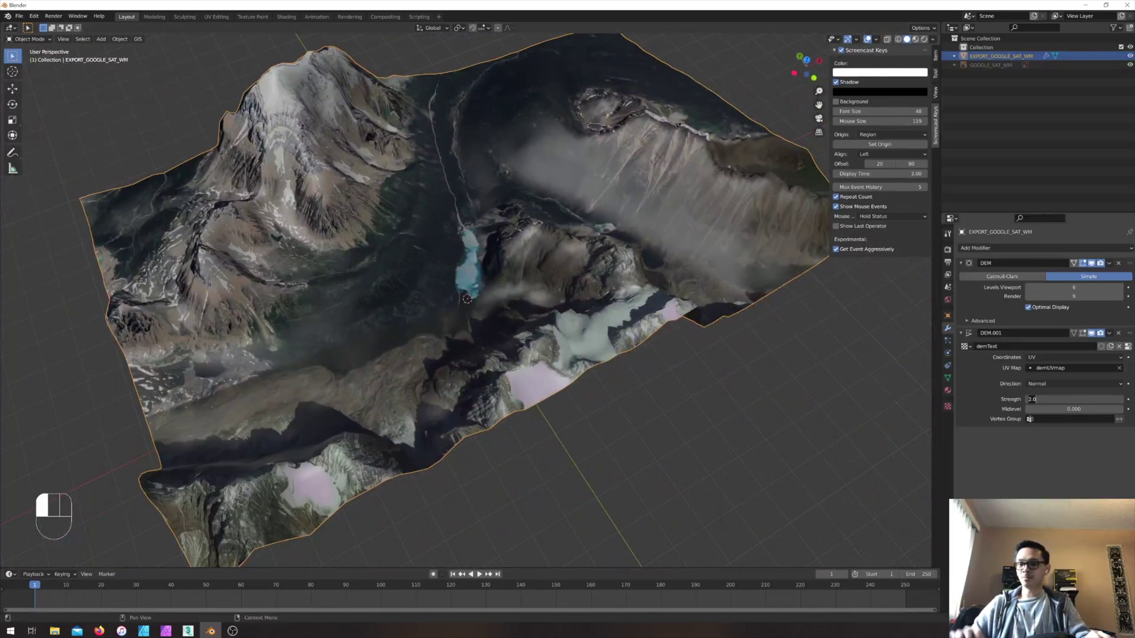
pyautogui.write('5')
pyautogui.press('Return')
# - Examine the height and surface detail of the terrain around the lake from several angles and distances
pyautogui.moveTo(567, 283)
pyautogui.mouseDown(button='middle')
pyautogui.moveTo(578, 299)
pyautogui.moveTo(557, 289)
pyautogui.mouseUp(button='middle')
pyautogui.moveTo(570, 351); pyautogui.dragTo(470, 344, button='middle')
pyautogui.scroll(5, 414, 148)
pyautogui.scroll(-5, 413, 151)
pyautogui.moveTo(411, 152); pyautogui.dragTo(364, 136, button='middle')
pyautogui.scroll(5, 363, 136)
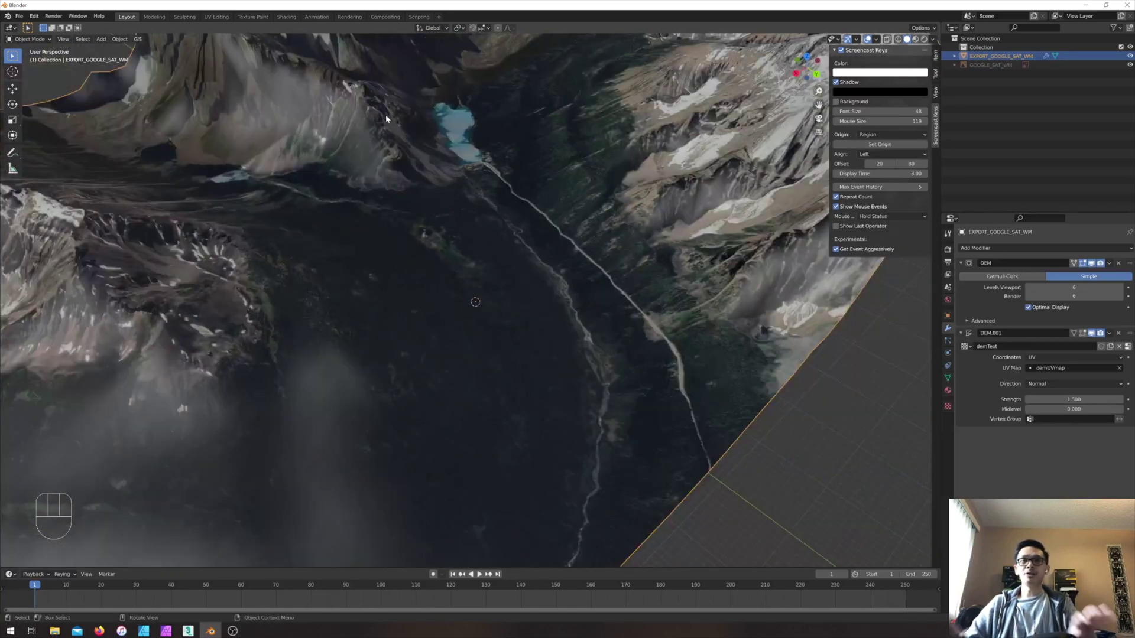
pyautogui.scroll(-5, 388, 113)
pyautogui.scroll(1, 626, 189)
pyautogui.scroll(-1, 625, 189)
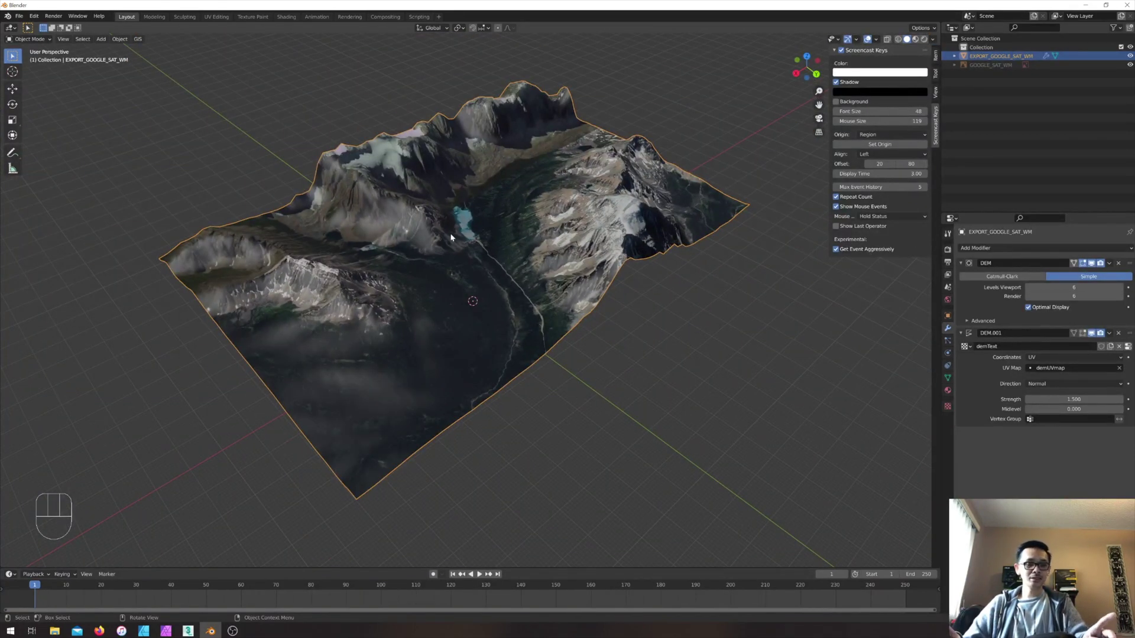
# - Select the whole terrain mesh in Edit Mode and subdivide it twice
pyautogui.press('Tab')
pyautogui.moveTo(451, 240); pyautogui.dragTo(418, 275, button='middle')
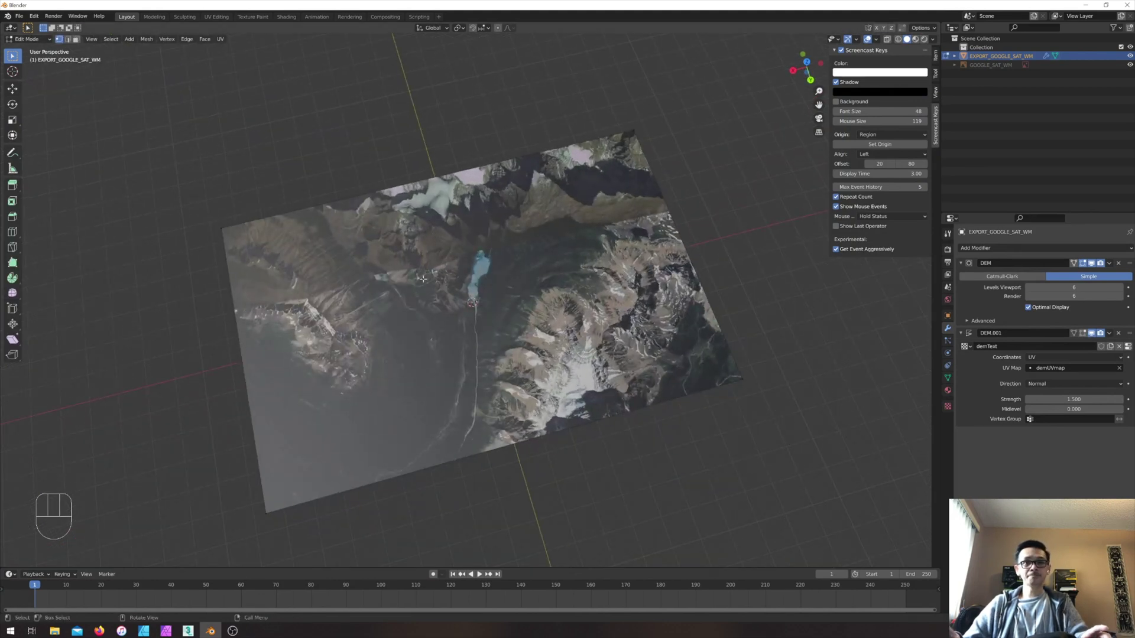
pyautogui.moveTo(424, 279); pyautogui.dragTo(406, 283, button='middle')
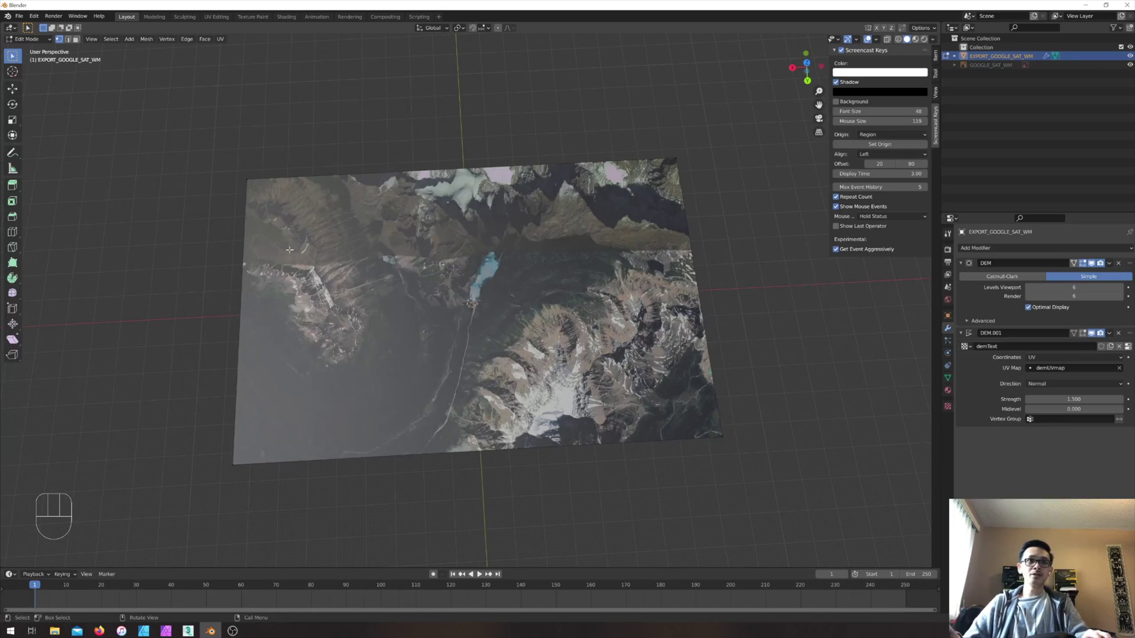
pyautogui.press('a')
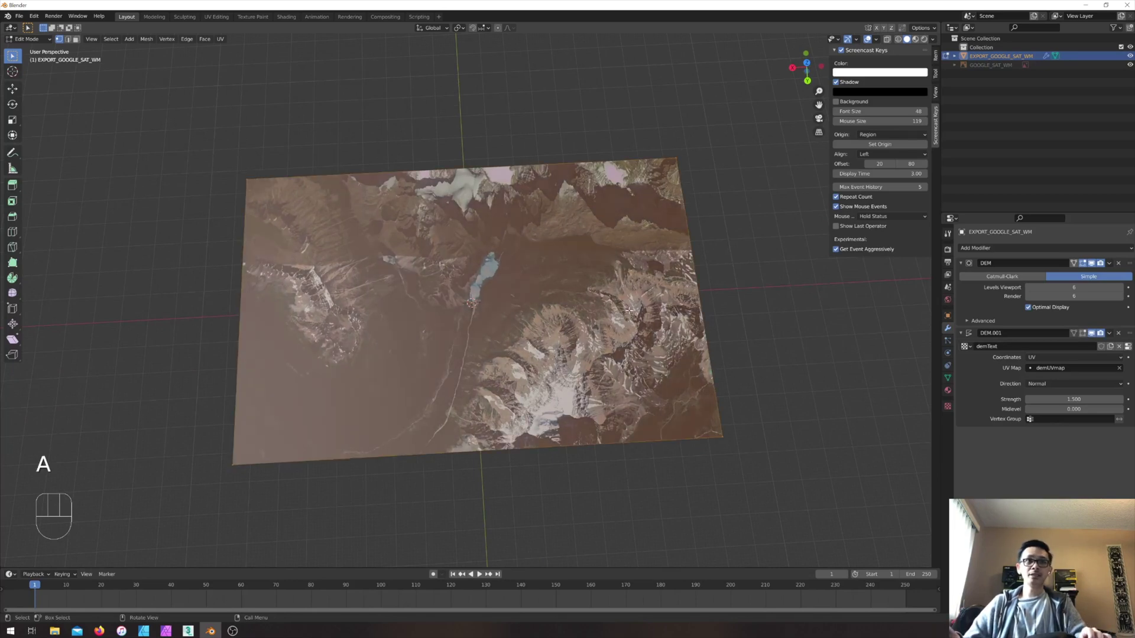
pyautogui.rightClick(656, 283)
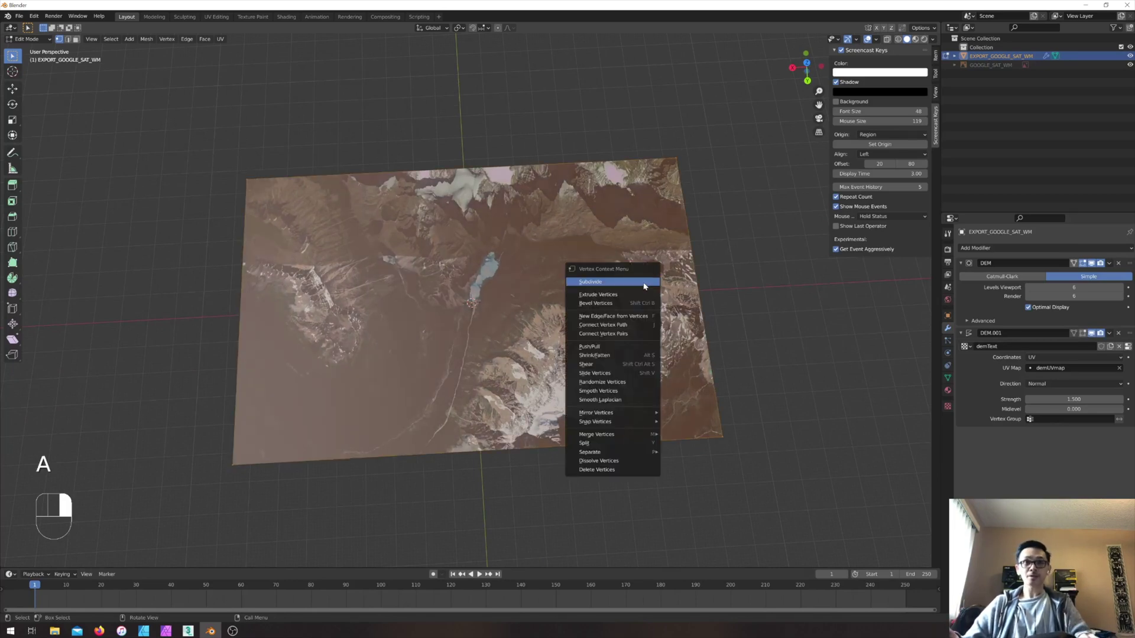
pyautogui.click(645, 281)
pyautogui.rightClick(507, 278)
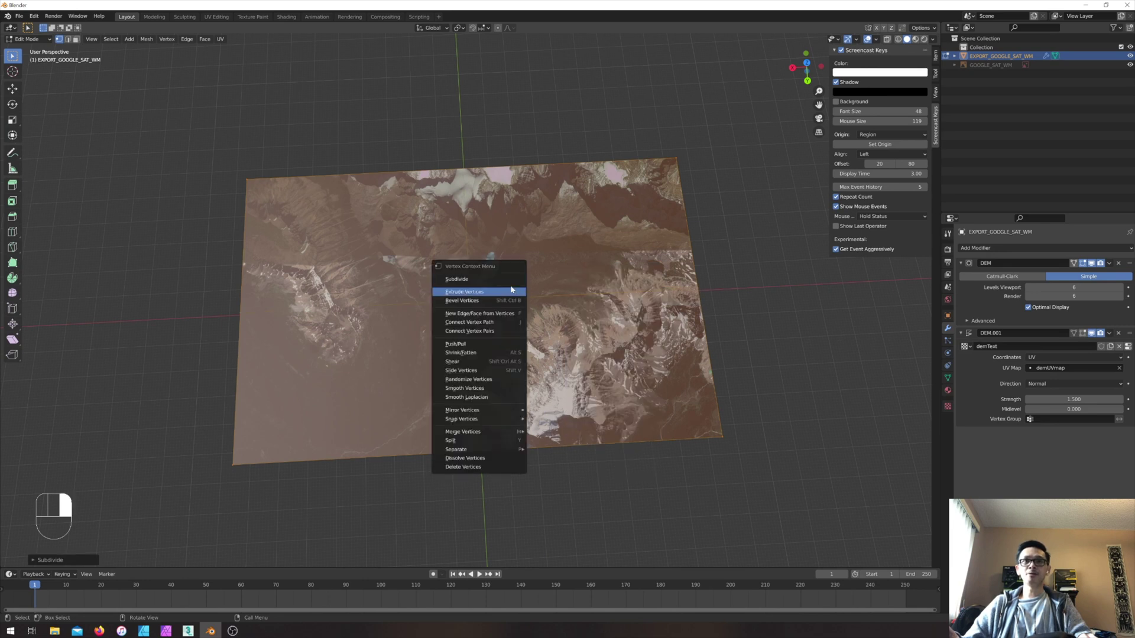
pyautogui.click(507, 282)
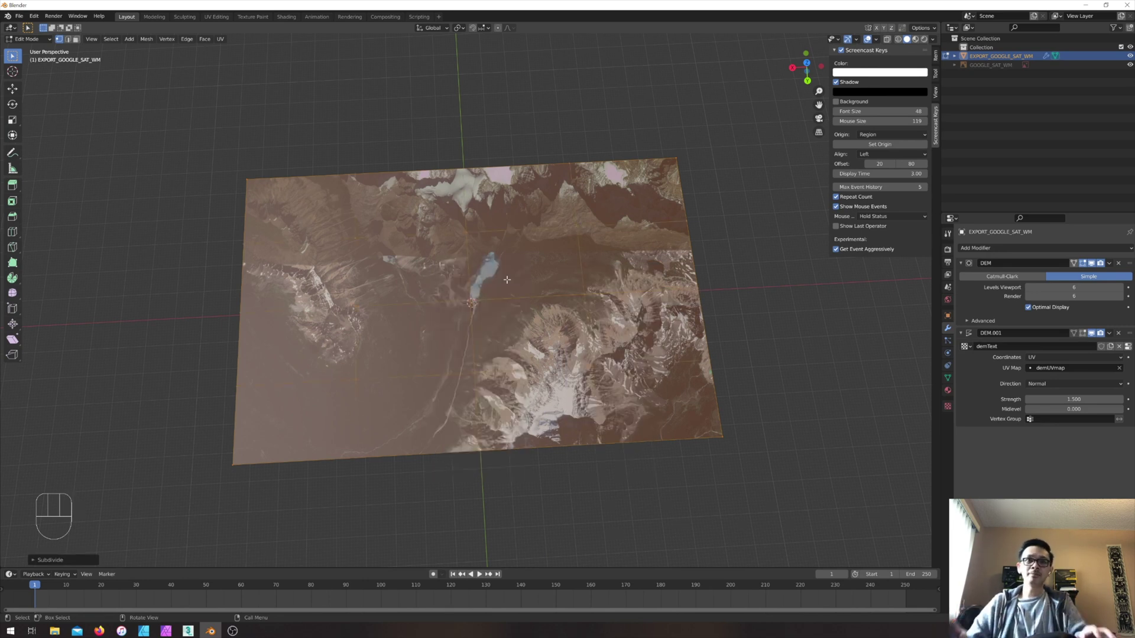
# - Review the terrain relief in Object Mode and subdivide the whole mesh once more in Edit Mode
pyautogui.press('Tab')
pyautogui.moveTo(507, 280); pyautogui.dragTo(482, 188, button='middle')
pyautogui.scroll(8, 482, 188)
pyautogui.moveTo(469, 144); pyautogui.dragTo(510, 177, button='middle')
pyautogui.scroll(-6, 537, 198)
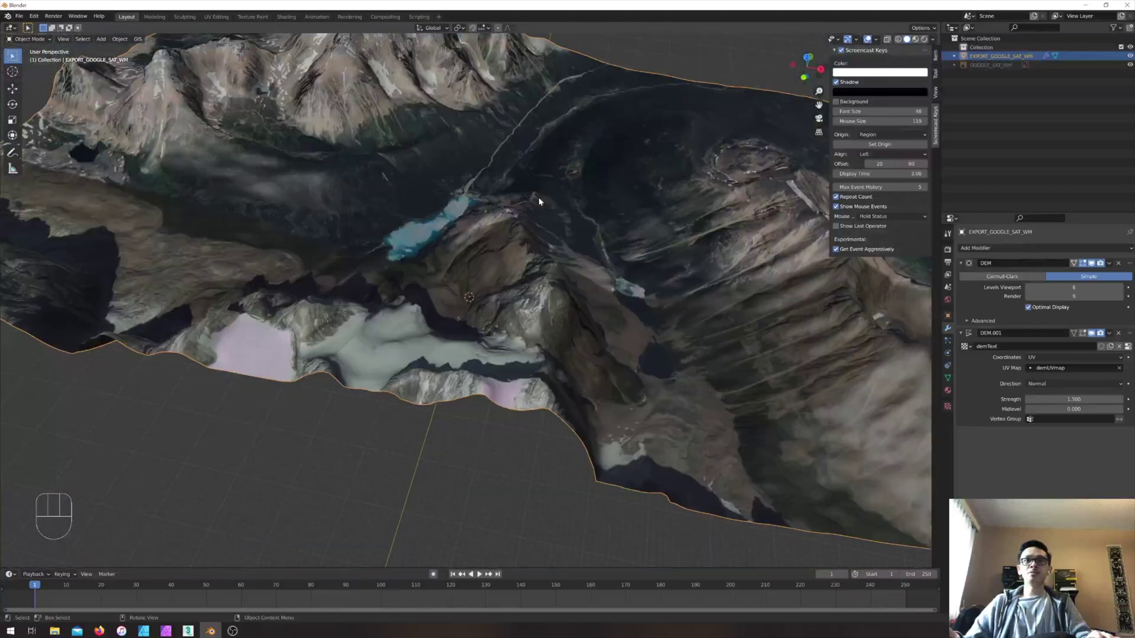
pyautogui.scroll(7, 538, 200)
pyautogui.press('Tab')
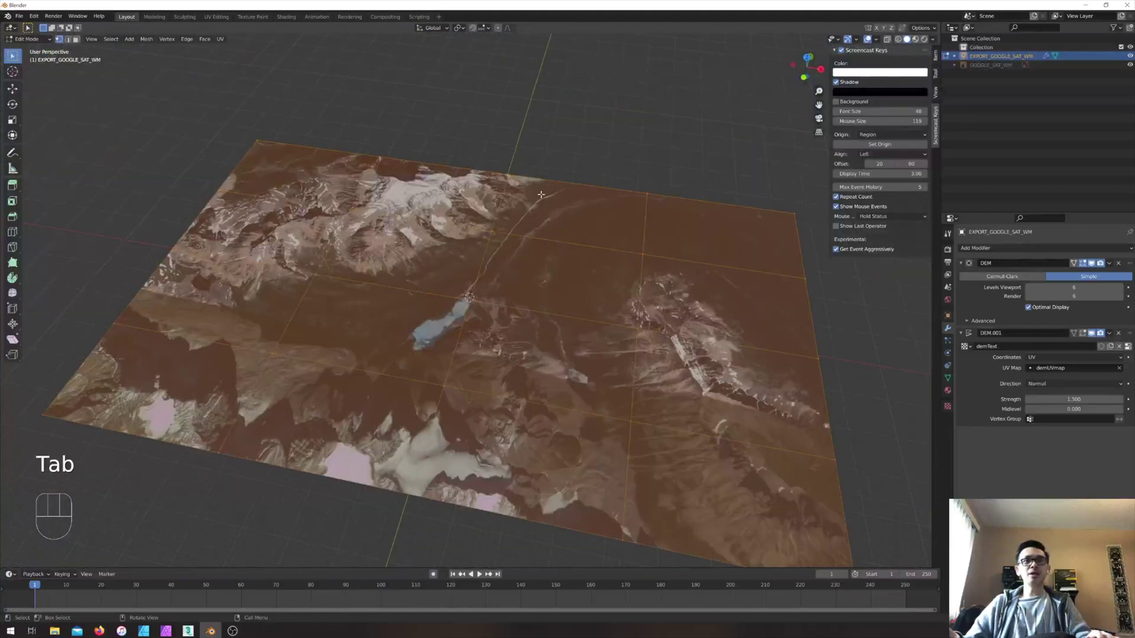
pyautogui.scroll(-4, 541, 194)
pyautogui.moveTo(481, 193); pyautogui.dragTo(499, 195, button='middle')
pyautogui.rightClick(479, 281)
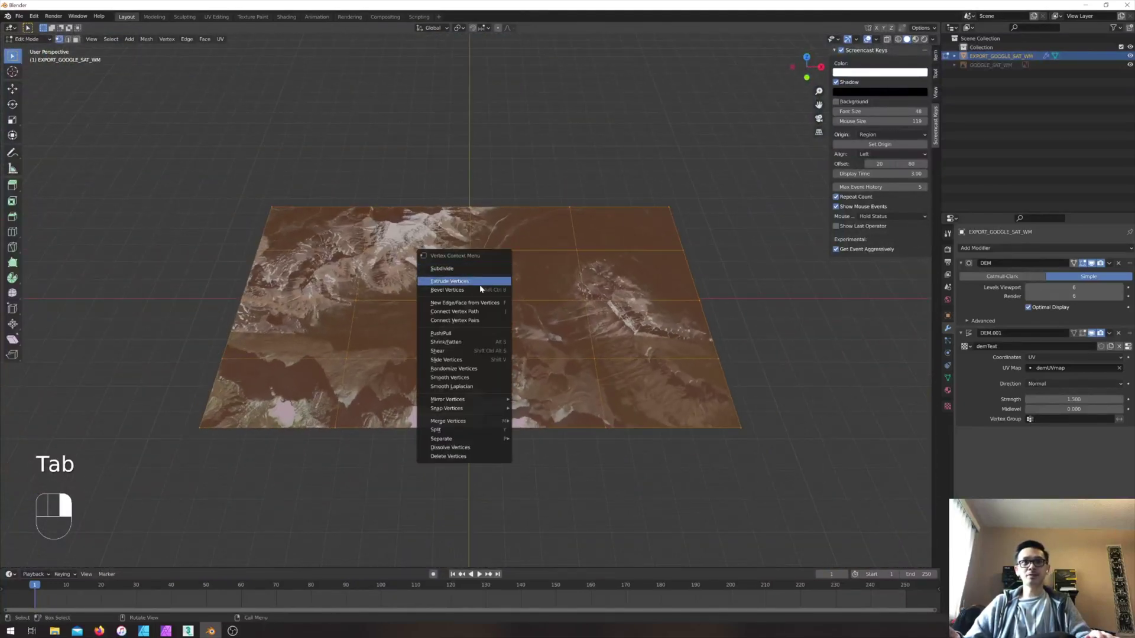
pyautogui.click(483, 269)
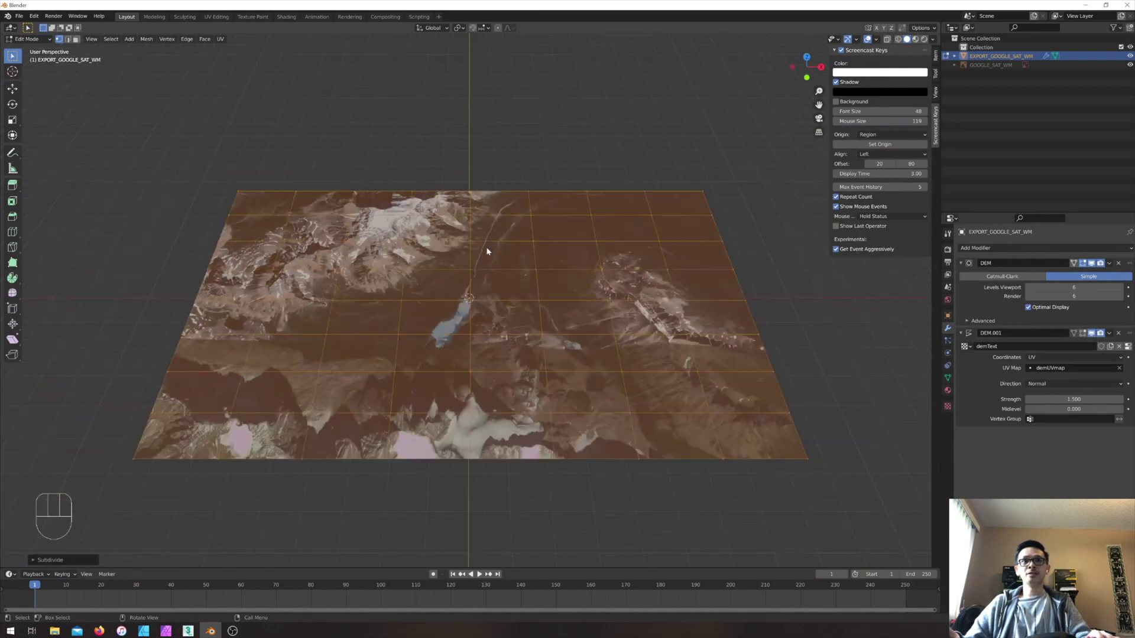
# - Return to Object Mode and examine the subdivided terrain's relief around the lake and along its outer edges
pyautogui.press('Tab')
pyautogui.moveTo(487, 251); pyautogui.dragTo(378, 254, button='middle')
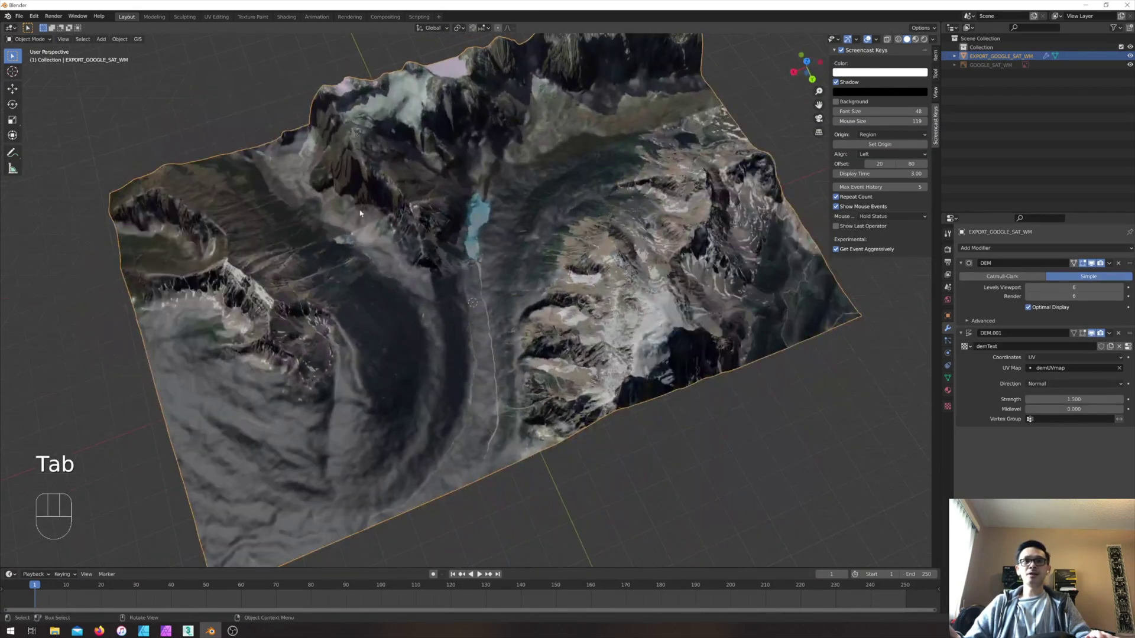
pyautogui.scroll(5, 413, 195)
pyautogui.moveTo(418, 189); pyautogui.dragTo(520, 162, button='middle')
pyautogui.scroll(-5, 508, 106)
pyautogui.scroll(5, 385, 207)
pyautogui.moveTo(509, 207); pyautogui.dragTo(523, 207, button='middle')
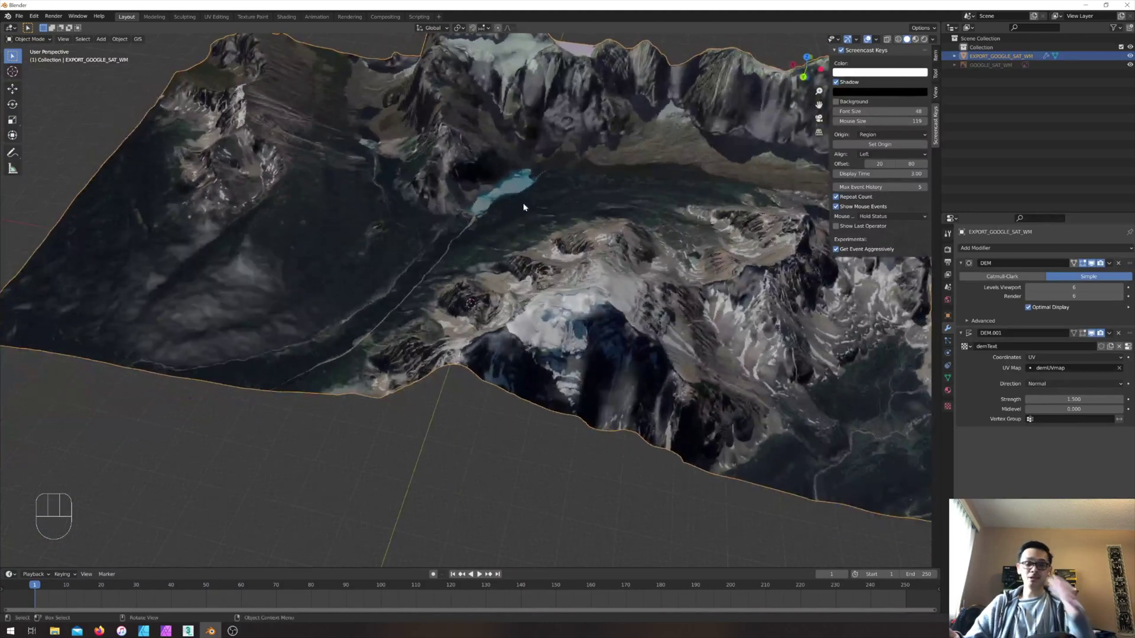
pyautogui.scroll(-8, 525, 209)
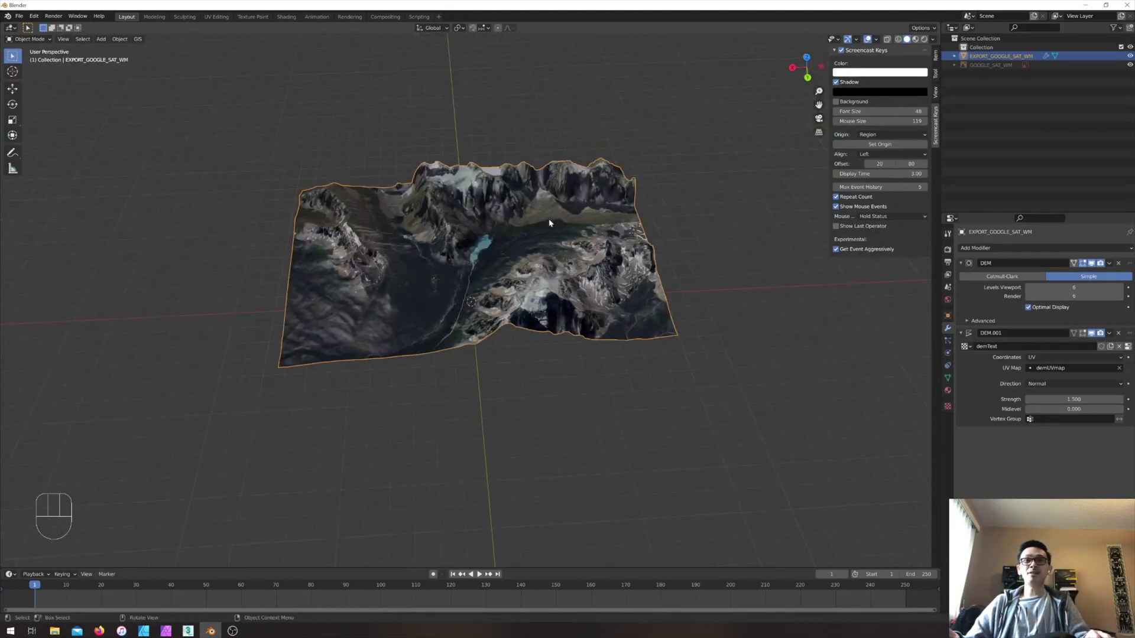
pyautogui.moveTo(527, 223); pyautogui.dragTo(438, 314, button='middle')
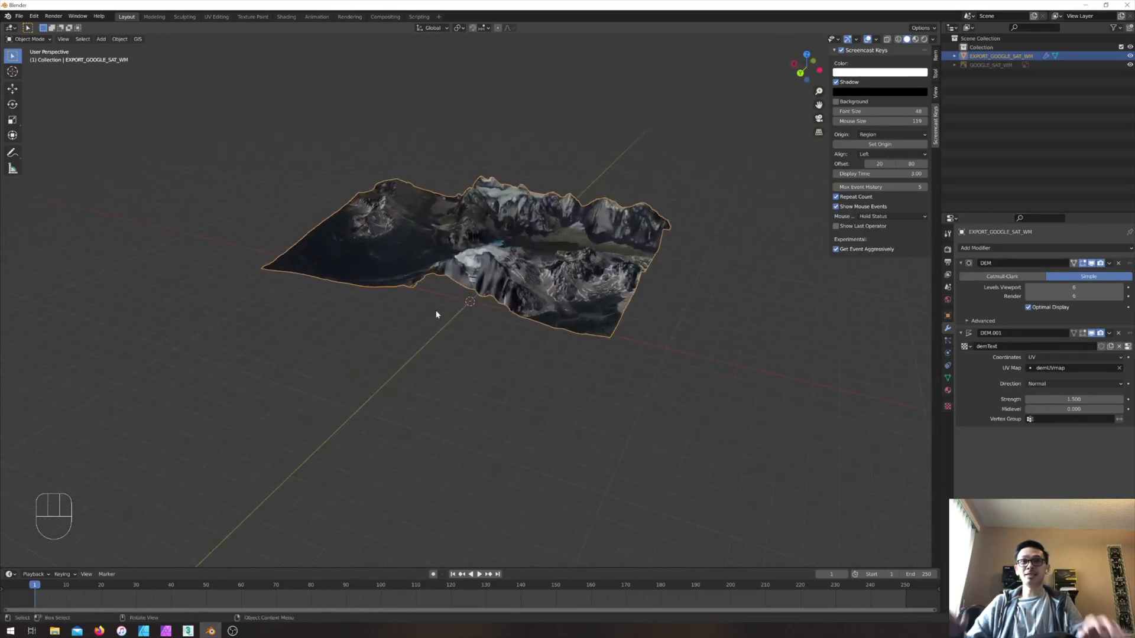
pyautogui.moveTo(450, 297); pyautogui.dragTo(545, 278, button='middle')
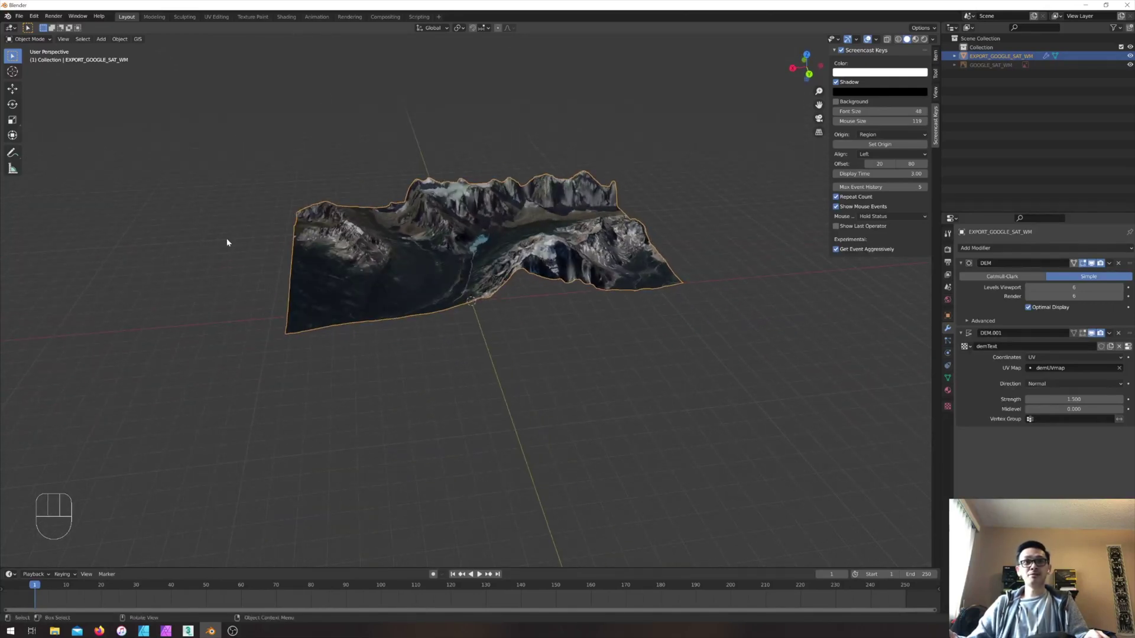
pyautogui.moveTo(637, 381); pyautogui.dragTo(532, 335, button='middle')
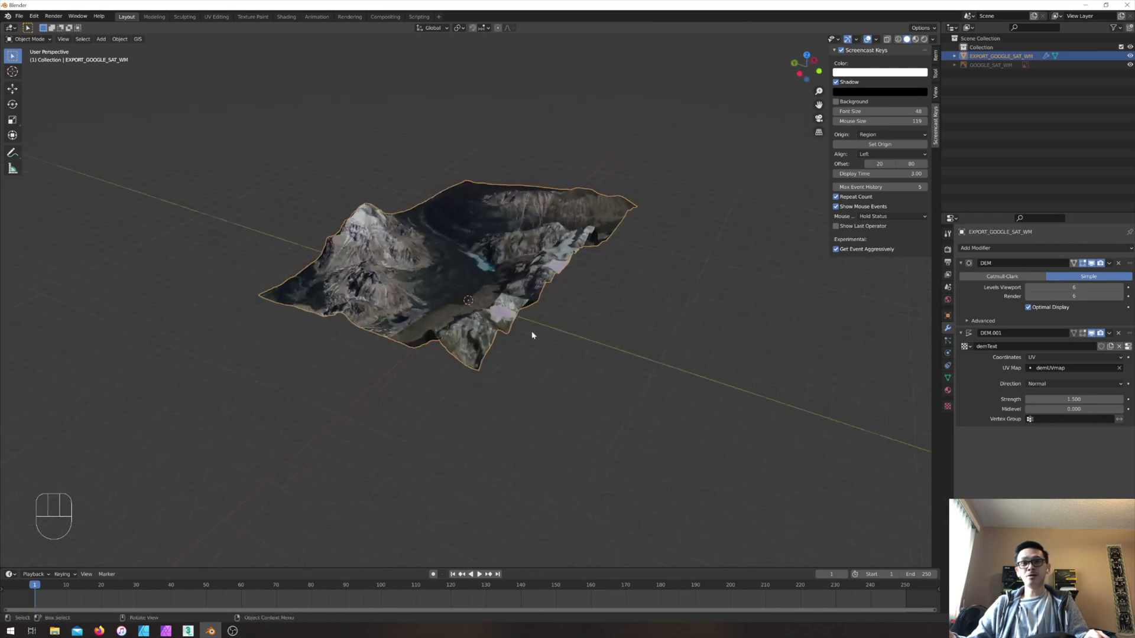
pyautogui.moveTo(682, 252)
pyautogui.mouseDown(button='middle')
pyautogui.moveTo(618, 284)
pyautogui.moveTo(600, 276)
pyautogui.moveTo(676, 263)
pyautogui.mouseUp(button='middle')
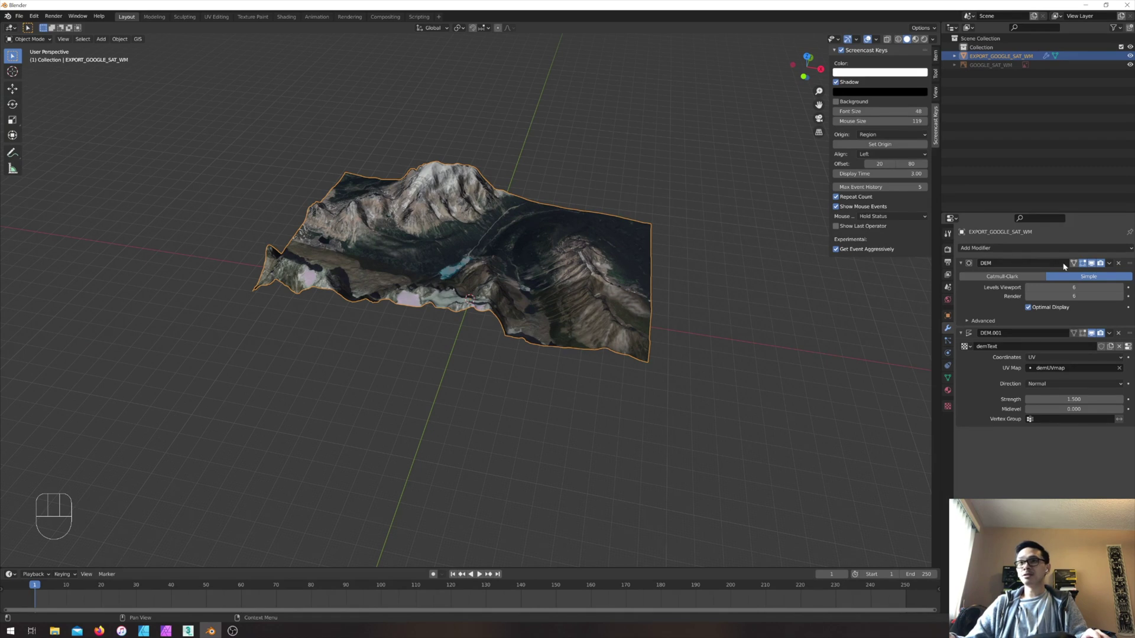
# - Apply the terrain's DEM subdivision and DEM.001 displacement modifiers to the mesh
pyautogui.click(1109, 263)
pyautogui.click(1099, 275)
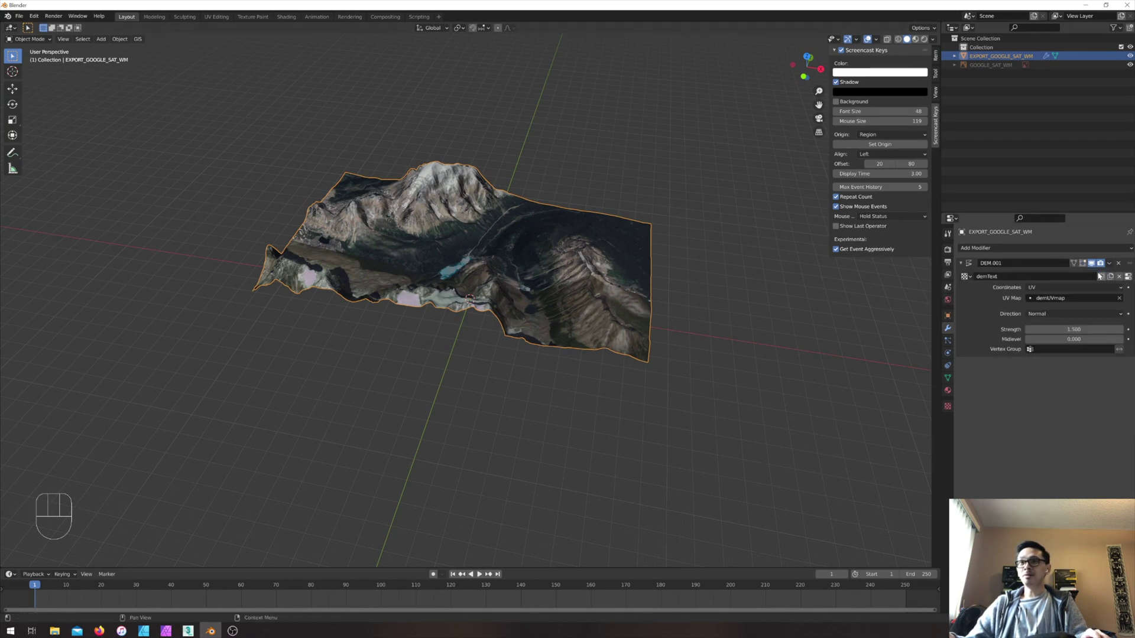
pyautogui.press('ctrl')
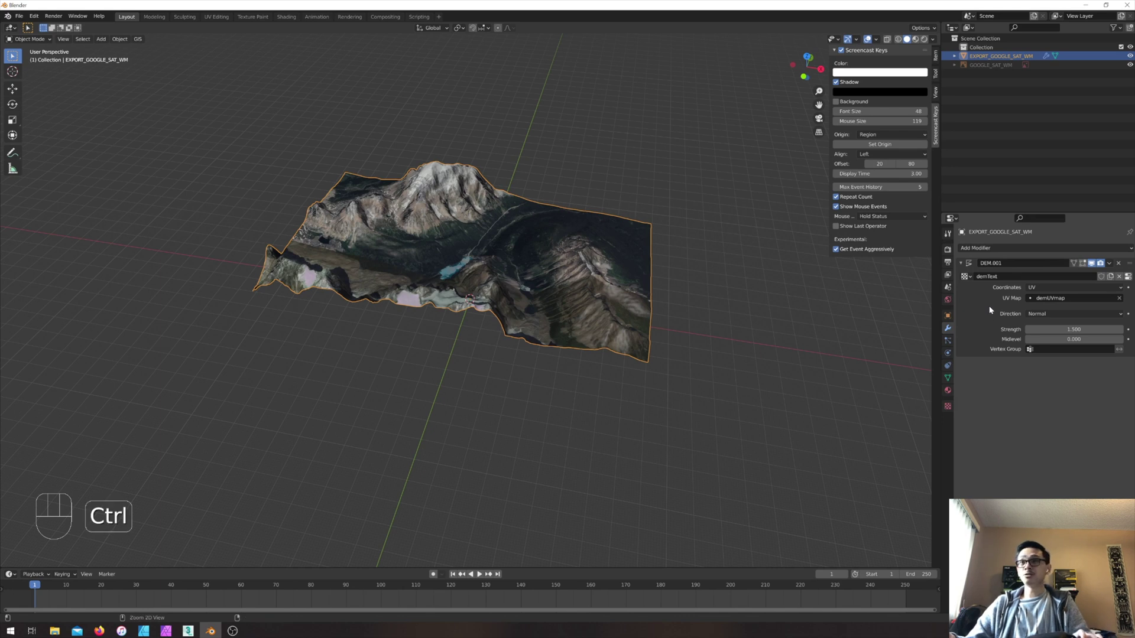
pyautogui.hotkey('ctrl', 'a')
pyautogui.moveTo(549, 228); pyautogui.dragTo(477, 228, button='middle')
pyautogui.click(454, 317)
pyautogui.click(509, 268)
# - Select the whole terrain mesh in Edit Mode and extrude it downward to give the terrain a thick base
pyautogui.scroll(5, 515, 194)
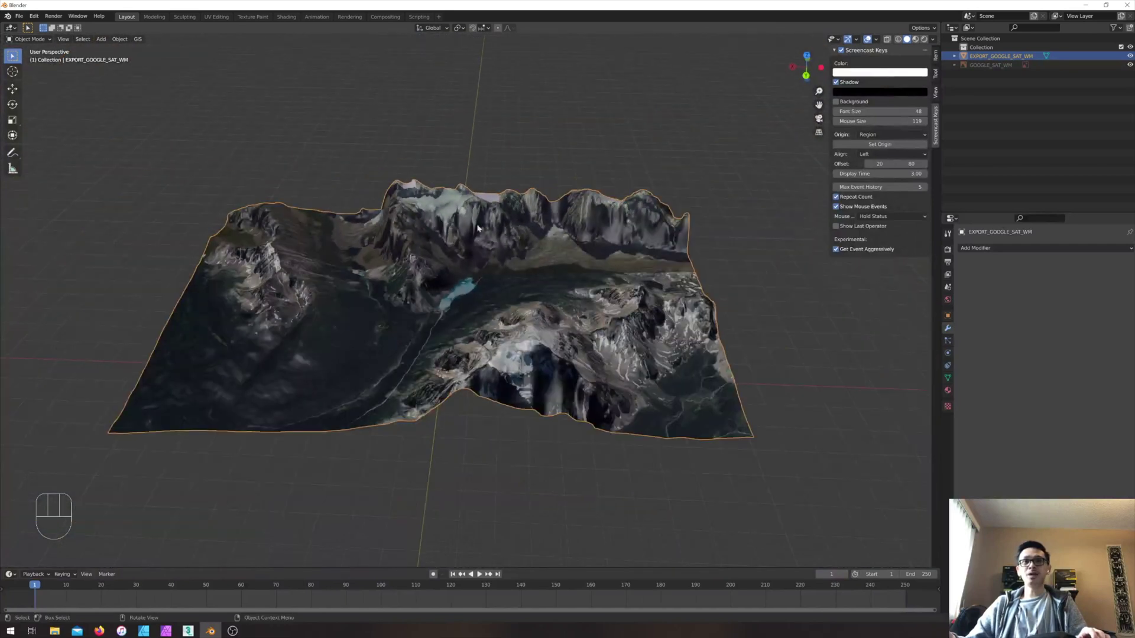
pyautogui.moveTo(483, 268); pyautogui.dragTo(487, 262, button='middle')
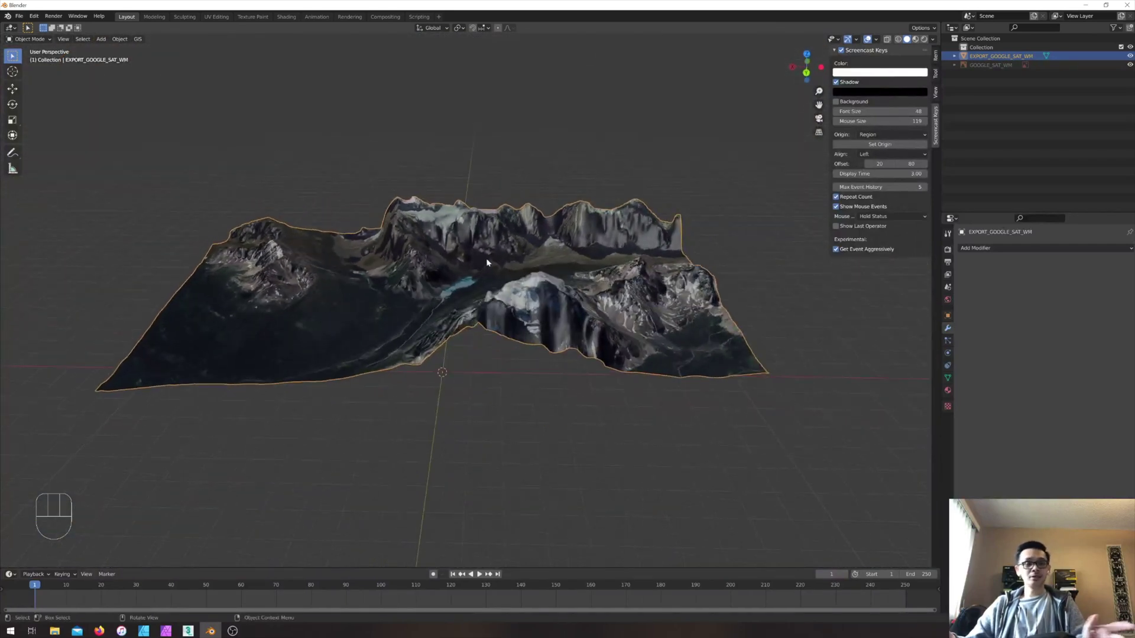
pyautogui.press('Tab')
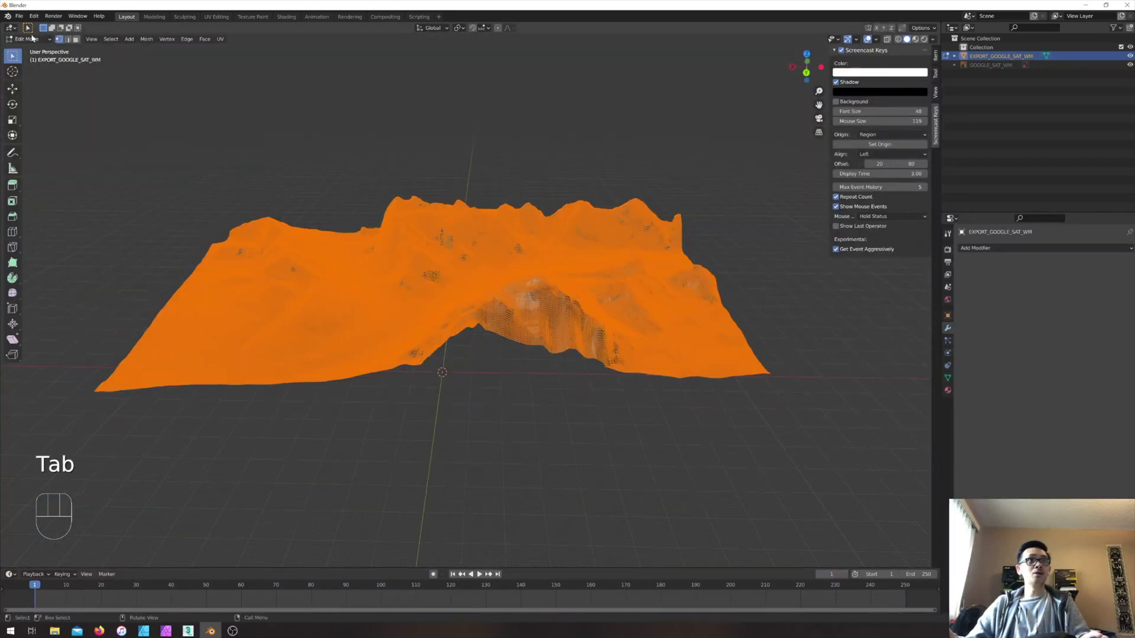
pyautogui.click(169, 152)
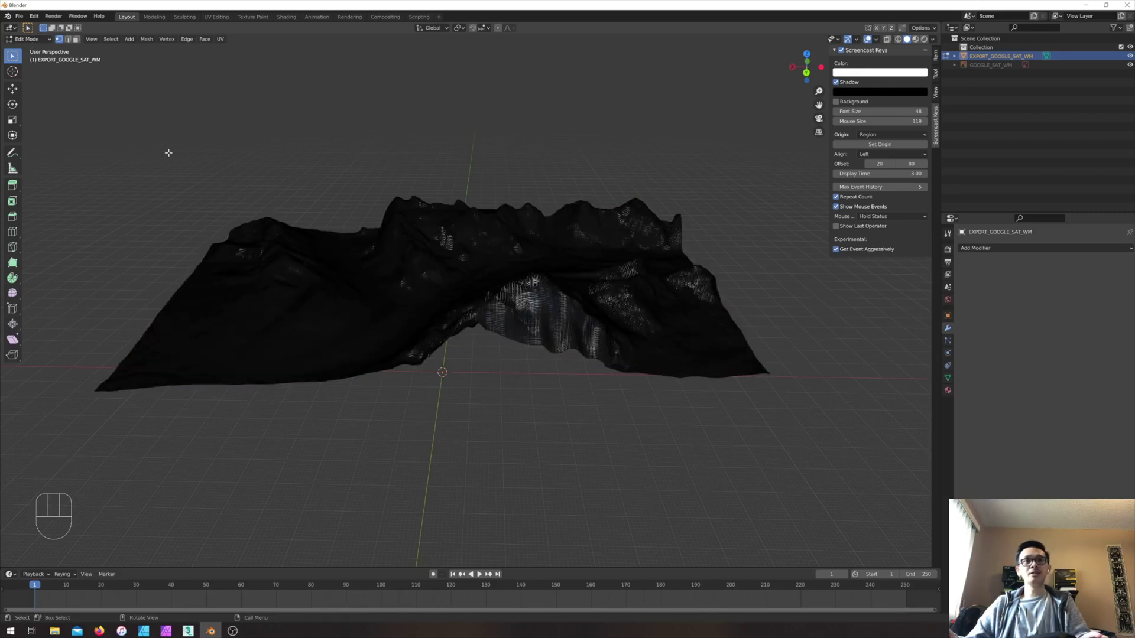
pyautogui.press('a')
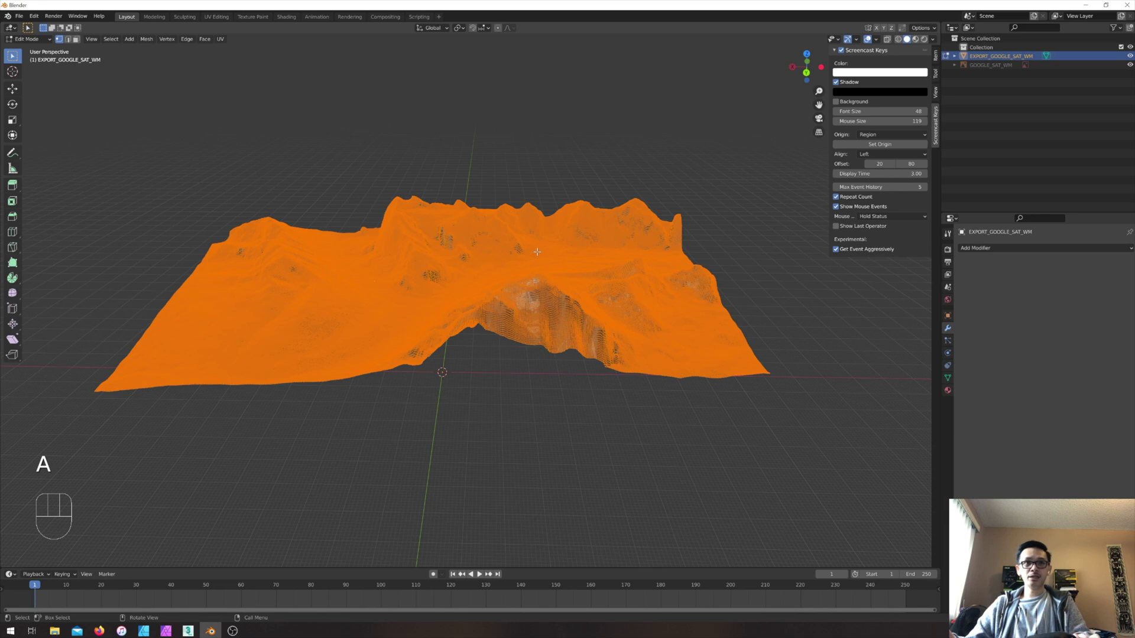
pyautogui.press('e')
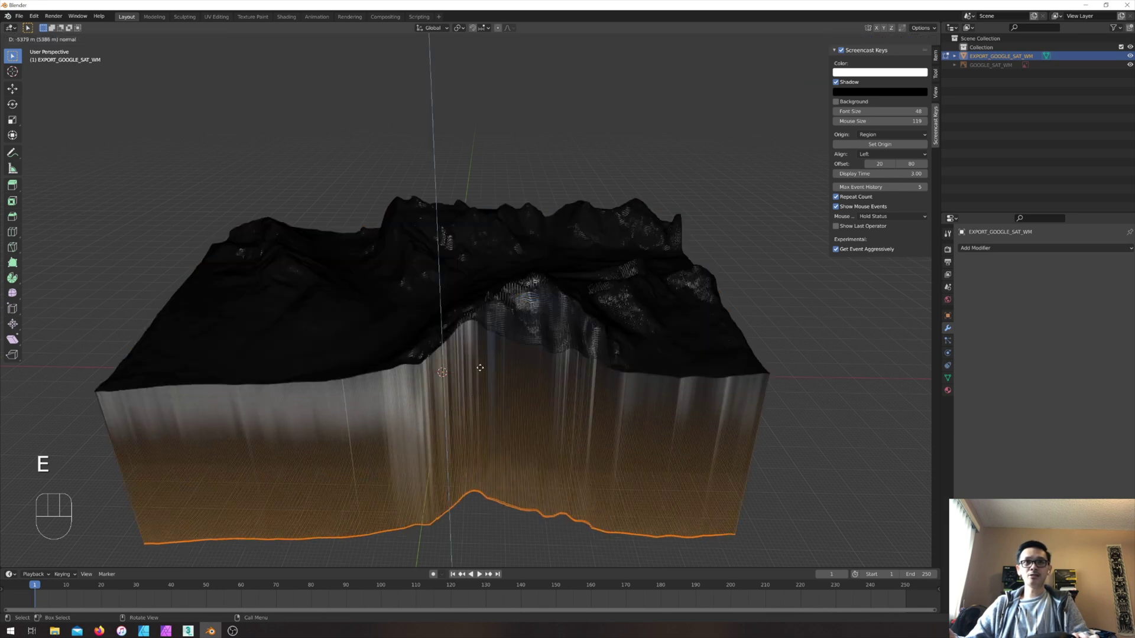
pyautogui.click(491, 327)
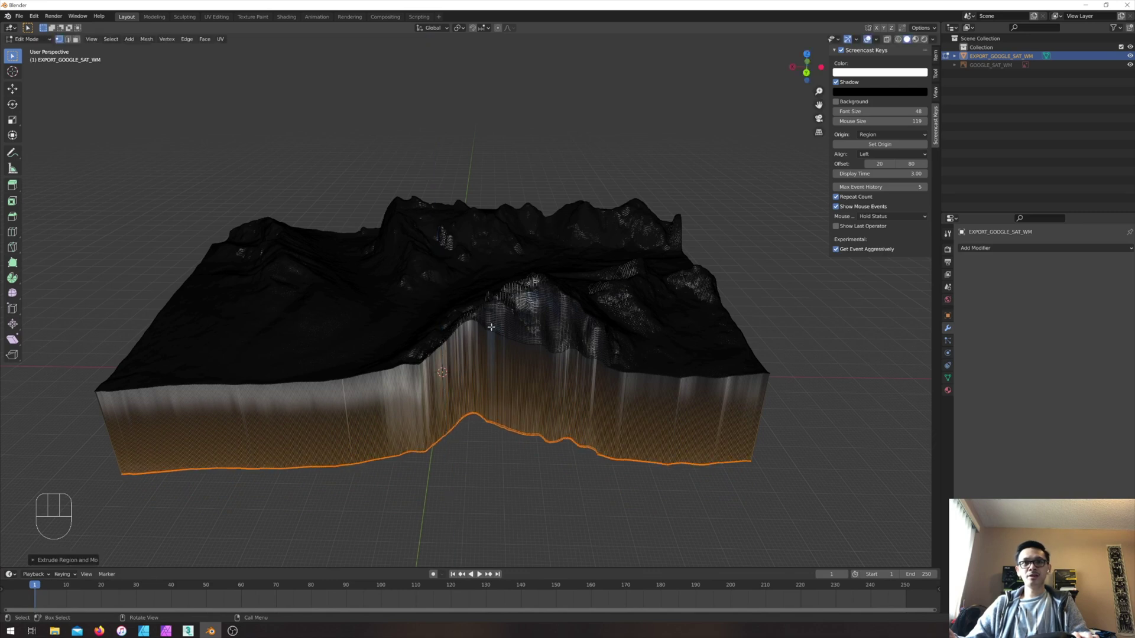
# - Flatten the extruded underside by scaling it to 0 along the Z axis, and return to Object Mode
pyautogui.moveTo(490, 372)
pyautogui.mouseDown(button='middle')
pyautogui.moveTo(444, 363)
pyautogui.moveTo(494, 369)
pyautogui.mouseUp(button='middle')
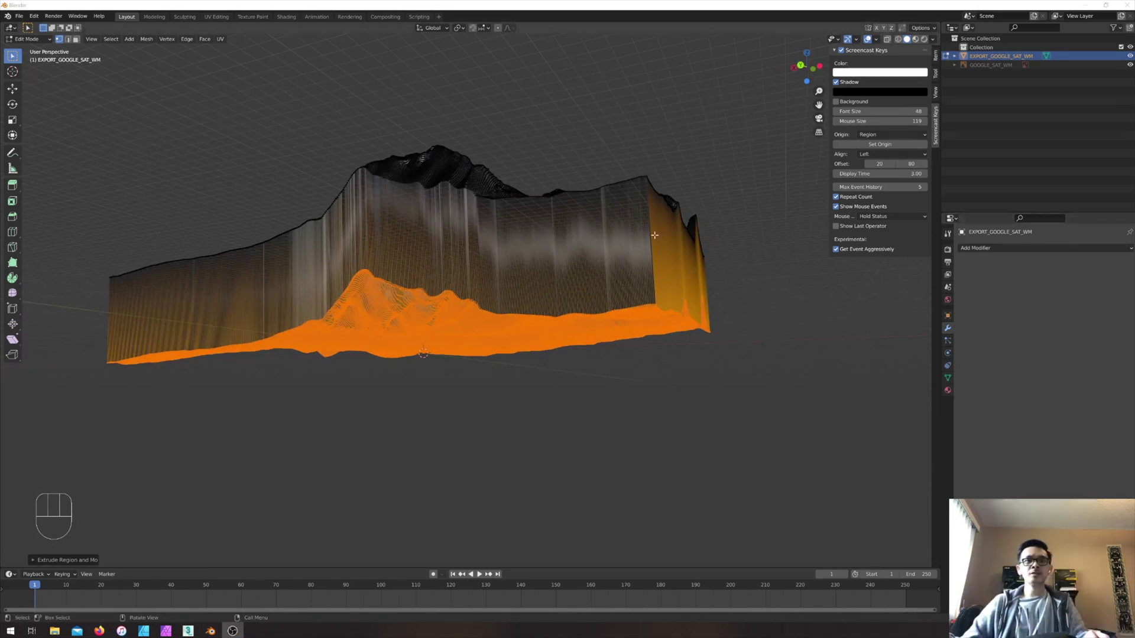
pyautogui.moveTo(469, 304); pyautogui.dragTo(430, 336, button='middle')
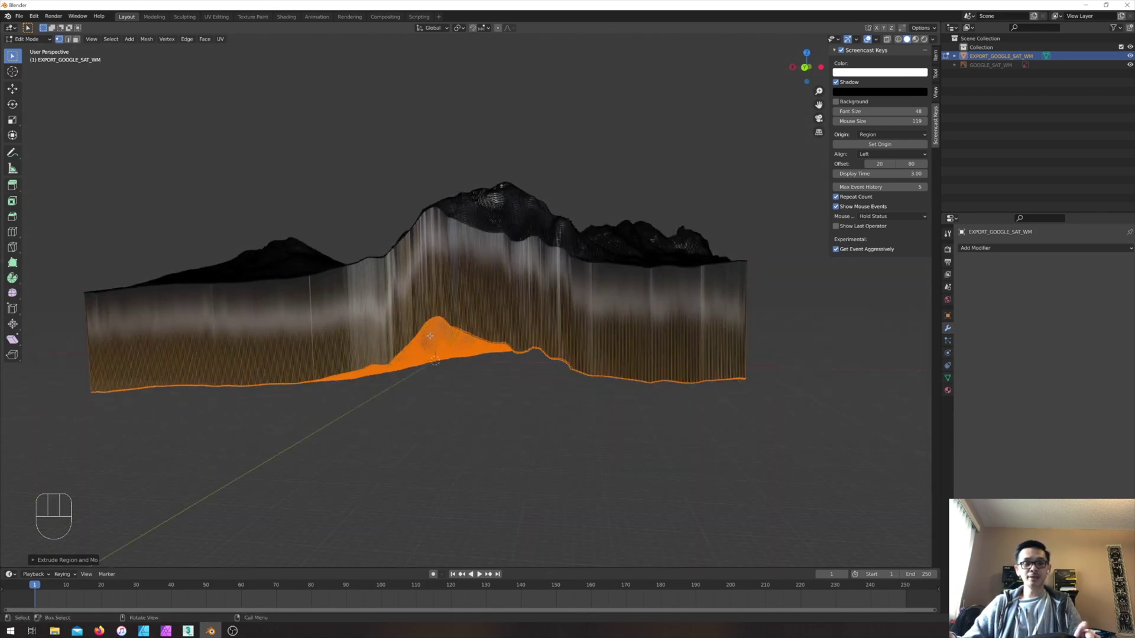
pyautogui.press('s')
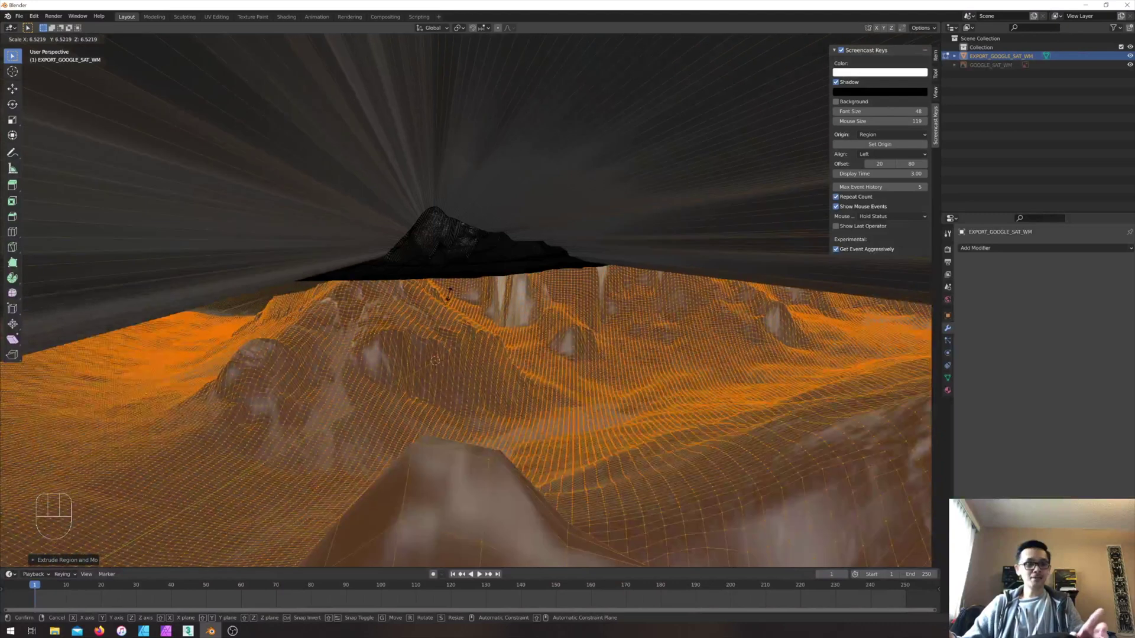
pyautogui.press('z')
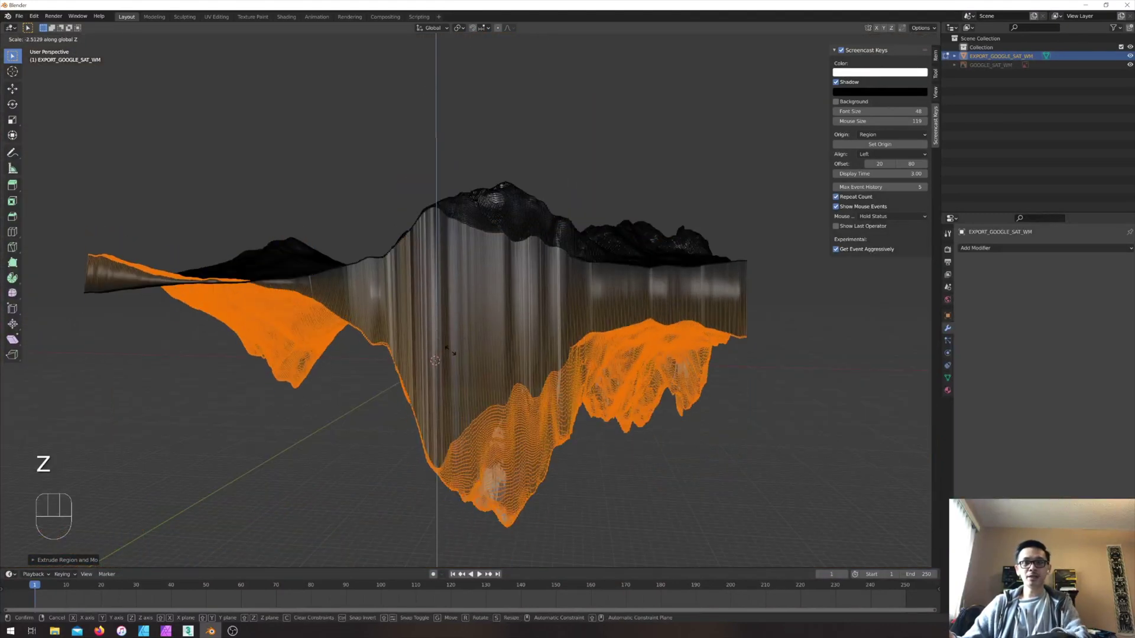
pyautogui.press('0')
pyautogui.click(449, 350)
pyautogui.moveTo(450, 349); pyautogui.dragTo(417, 341, button='middle')
pyautogui.scroll(5, 468, 309)
pyautogui.press('Tab')
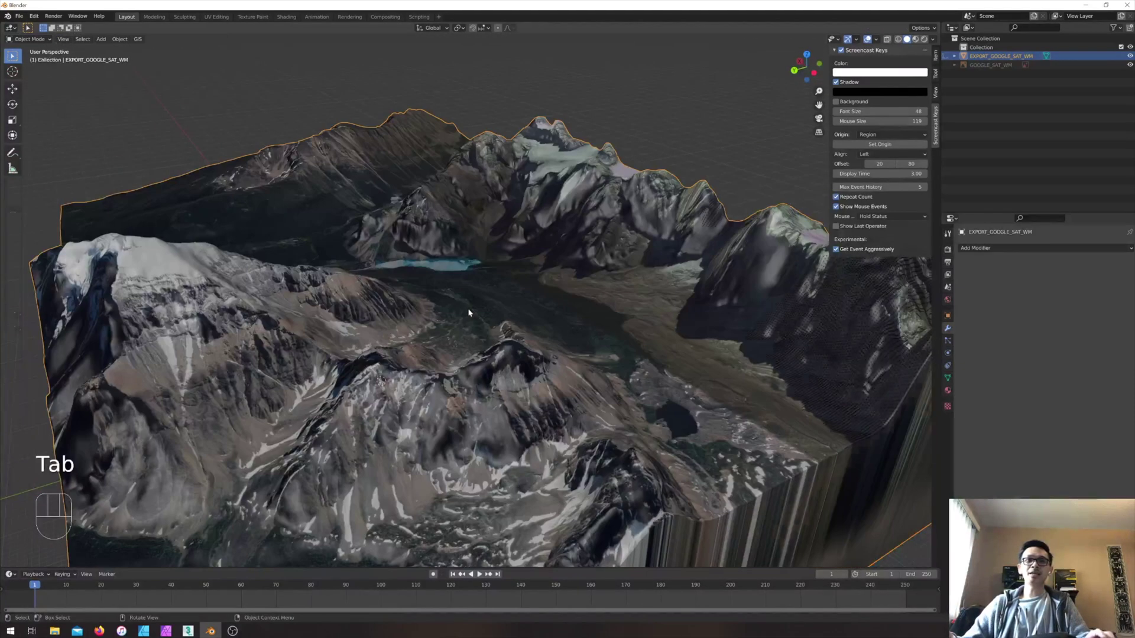
# - Inspect the solid terrain block's side walls, flat base, mountains and lake from several angles and distances
pyautogui.keyDown('alt'); pyautogui.moveTo(468, 312); pyautogui.dragTo(480, 284, button='middle'); pyautogui.keyUp('alt')
pyautogui.scroll(-4, 405, 286)
pyautogui.scroll(4, 547, 249)
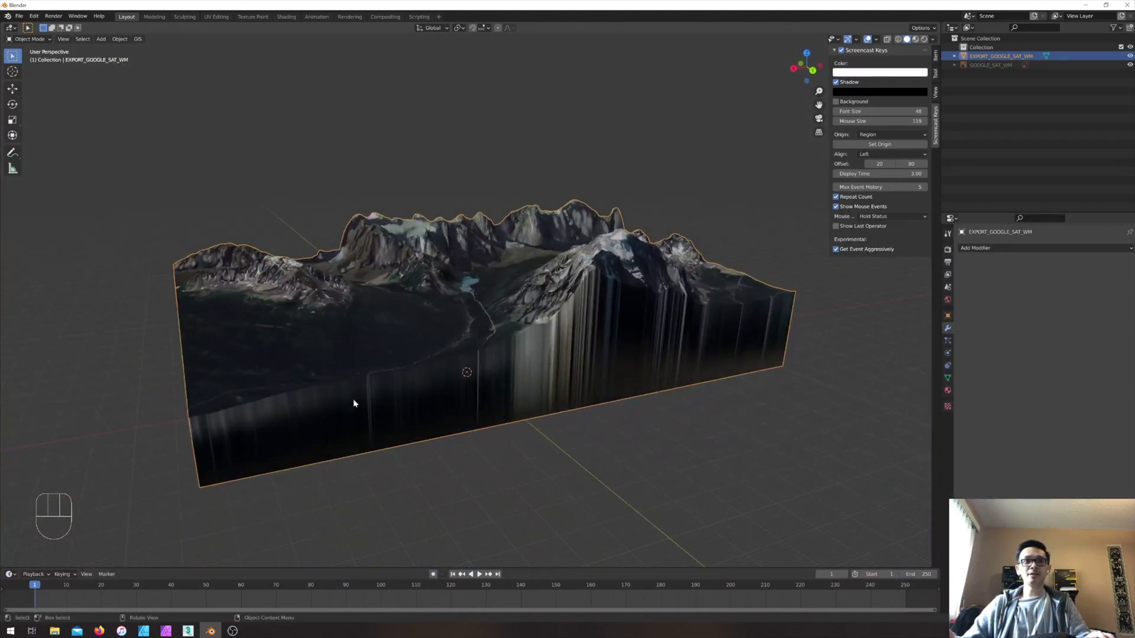
pyautogui.moveTo(353, 403); pyautogui.dragTo(412, 386, button='middle')
pyautogui.moveTo(516, 302); pyautogui.dragTo(506, 355, button='middle')
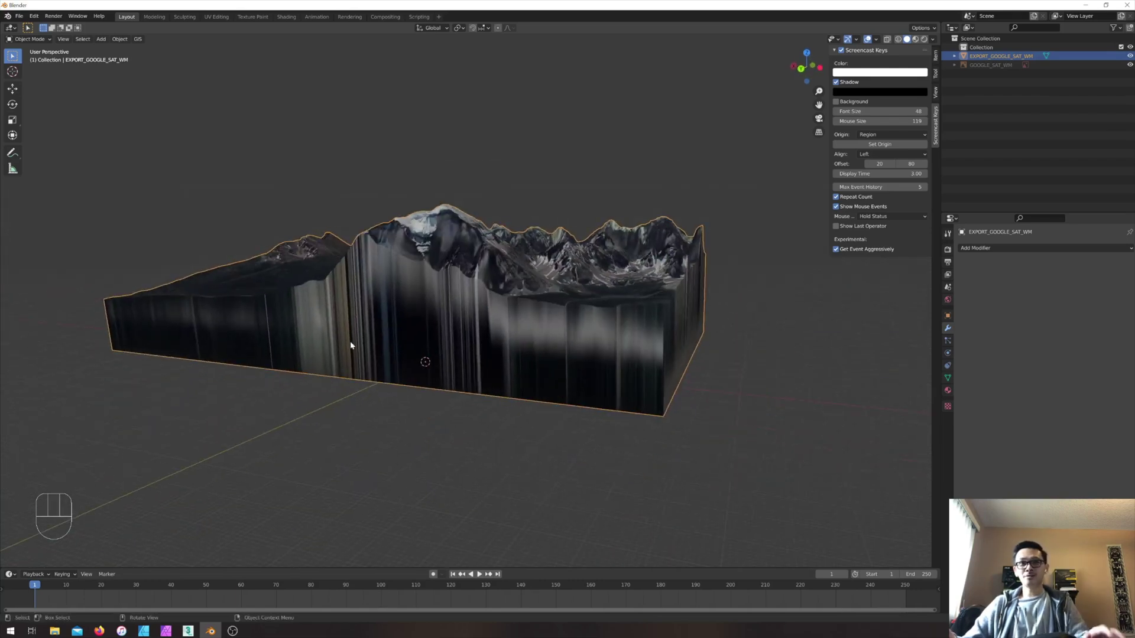
pyautogui.moveTo(444, 314); pyautogui.dragTo(91, 357, button='middle')
pyautogui.scroll(5, 541, 259)
pyautogui.moveTo(542, 258); pyautogui.dragTo(573, 187, button='middle')
pyautogui.scroll(5, 464, 271)
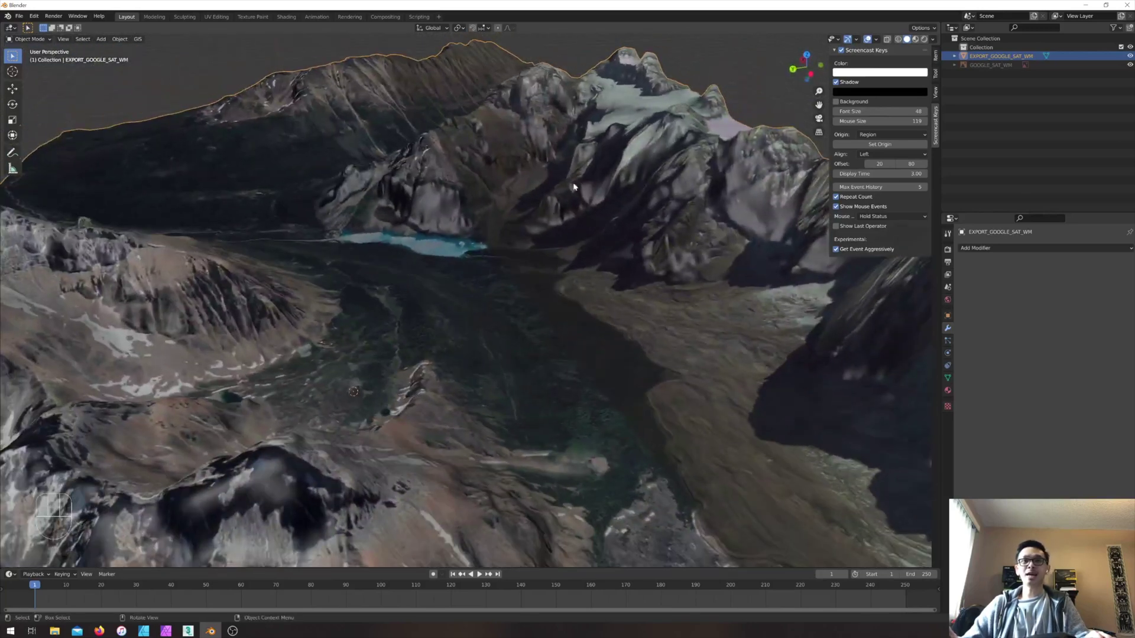
pyautogui.moveTo(622, 269); pyautogui.dragTo(594, 240, button='middle')
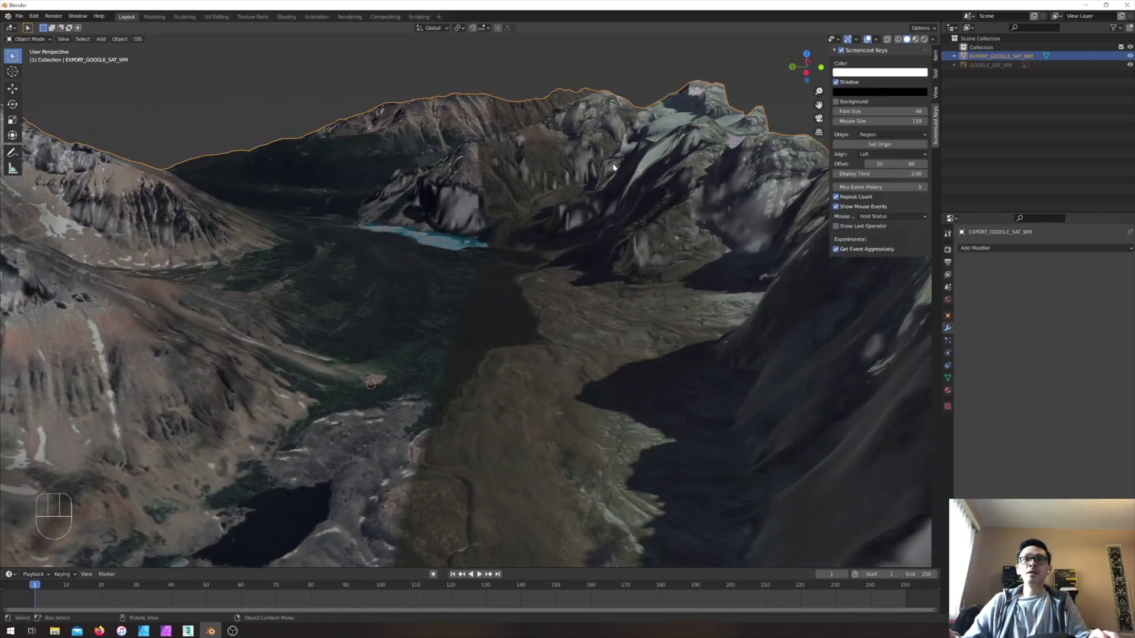
pyautogui.moveTo(557, 217); pyautogui.dragTo(287, 257, button='middle')
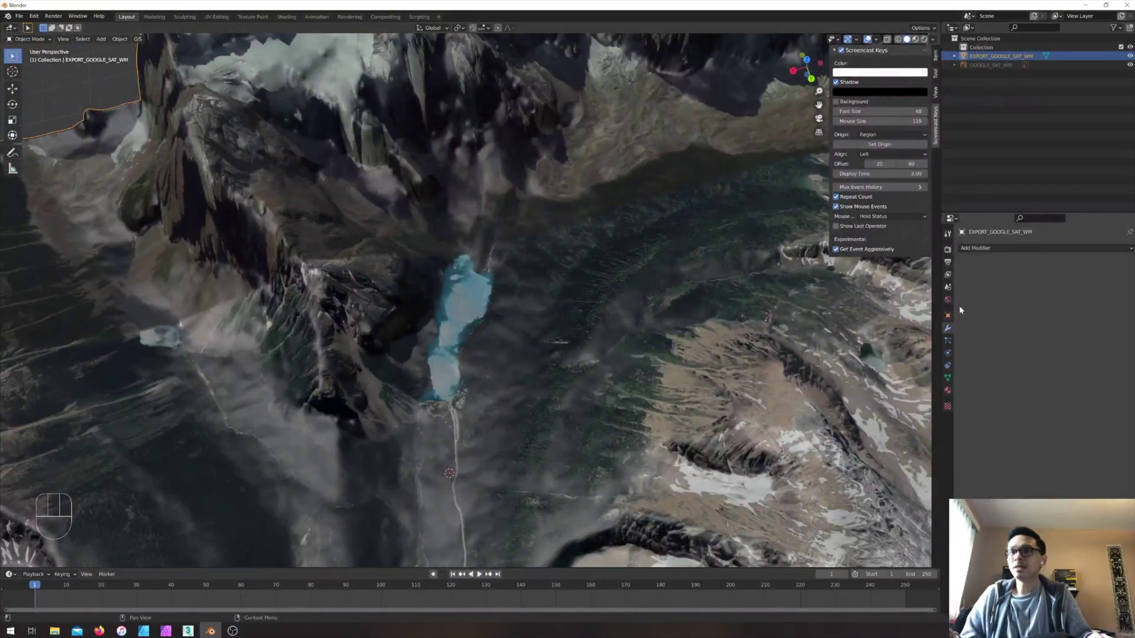
# - Set the scene's render engine to Cycles with GPU Compute as the device
pyautogui.click(948, 263)
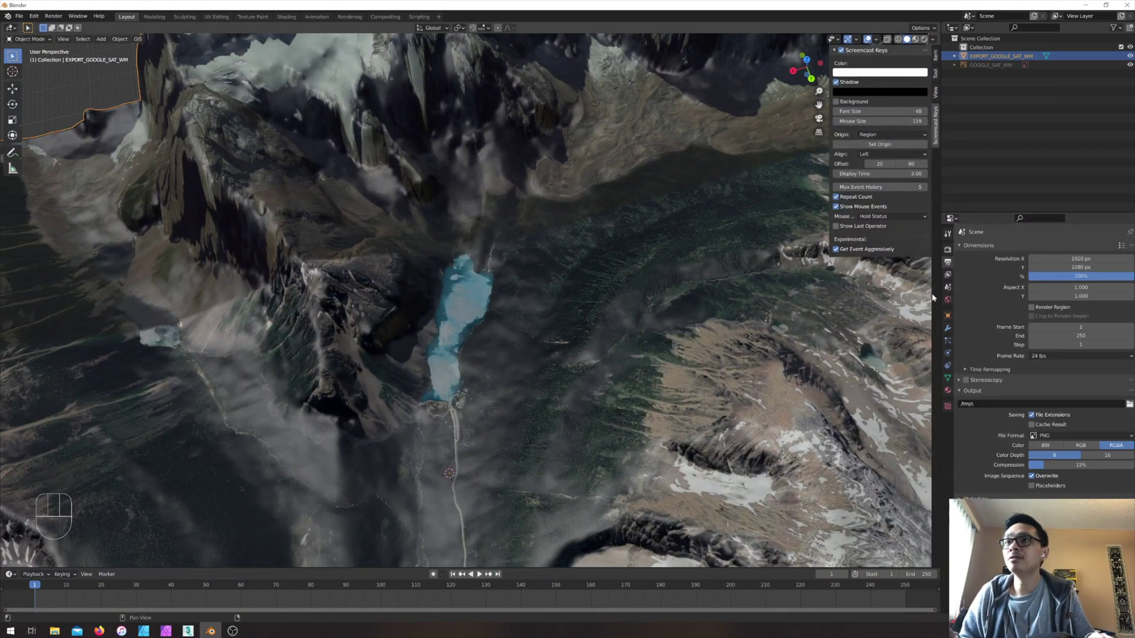
pyautogui.click(948, 275)
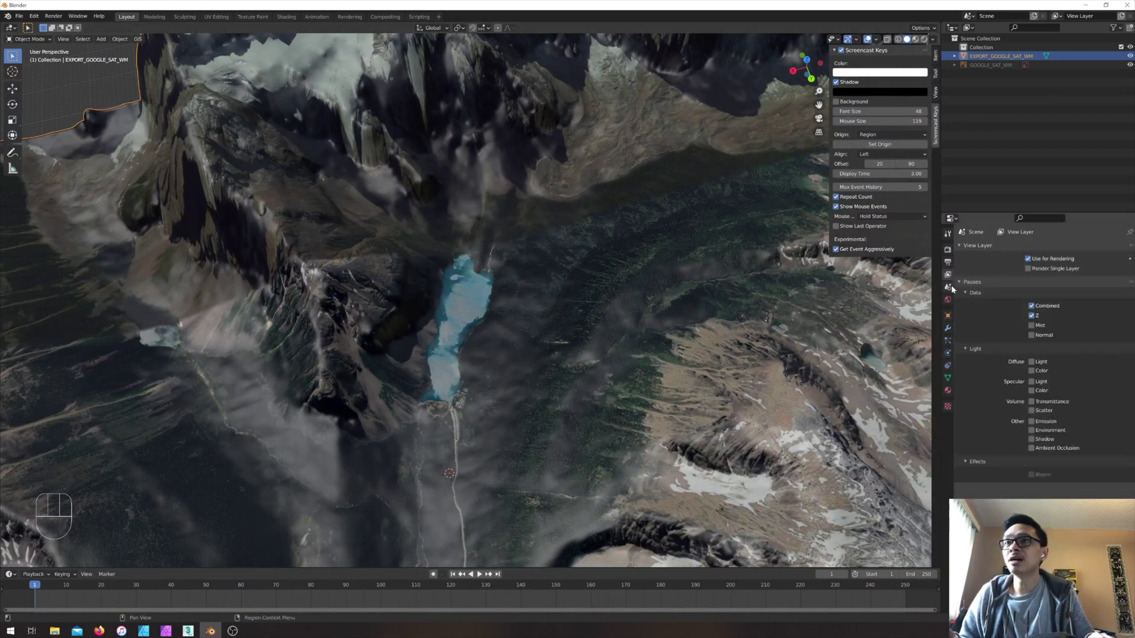
pyautogui.click(948, 234)
pyautogui.click(948, 250)
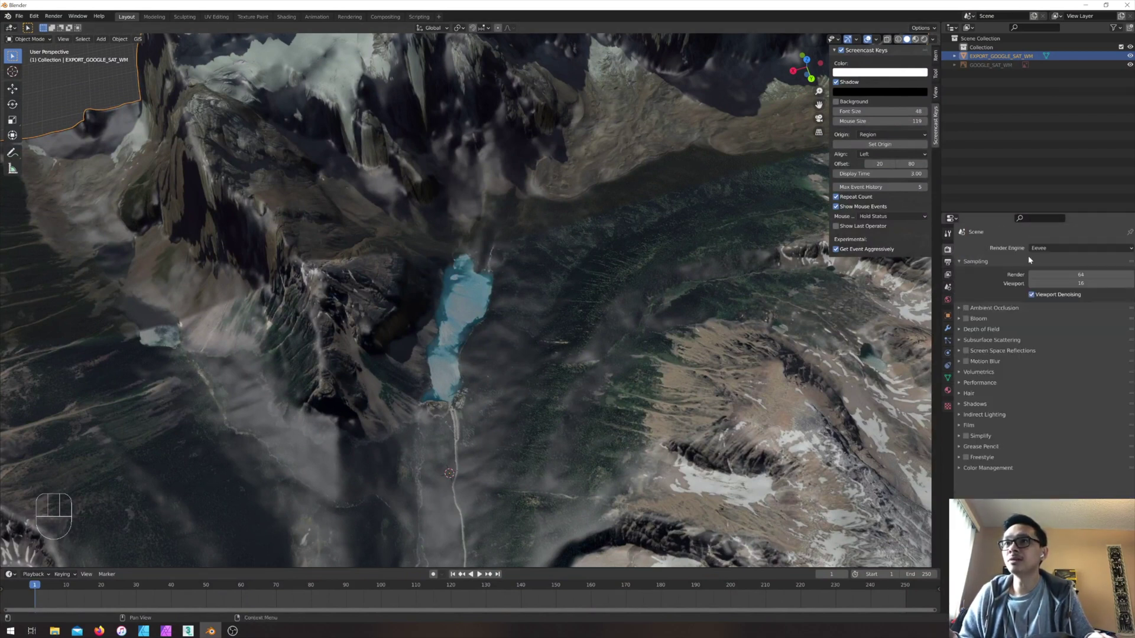
pyautogui.click(1065, 246)
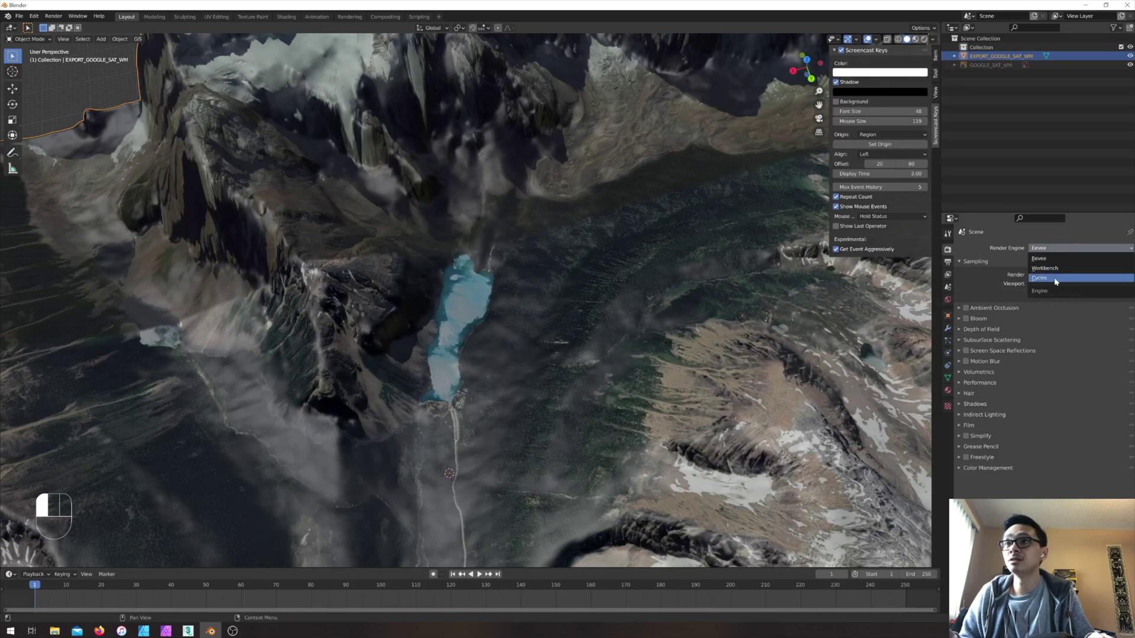
pyautogui.click(1058, 282)
pyautogui.moveTo(1055, 269); pyautogui.dragTo(1052, 290)
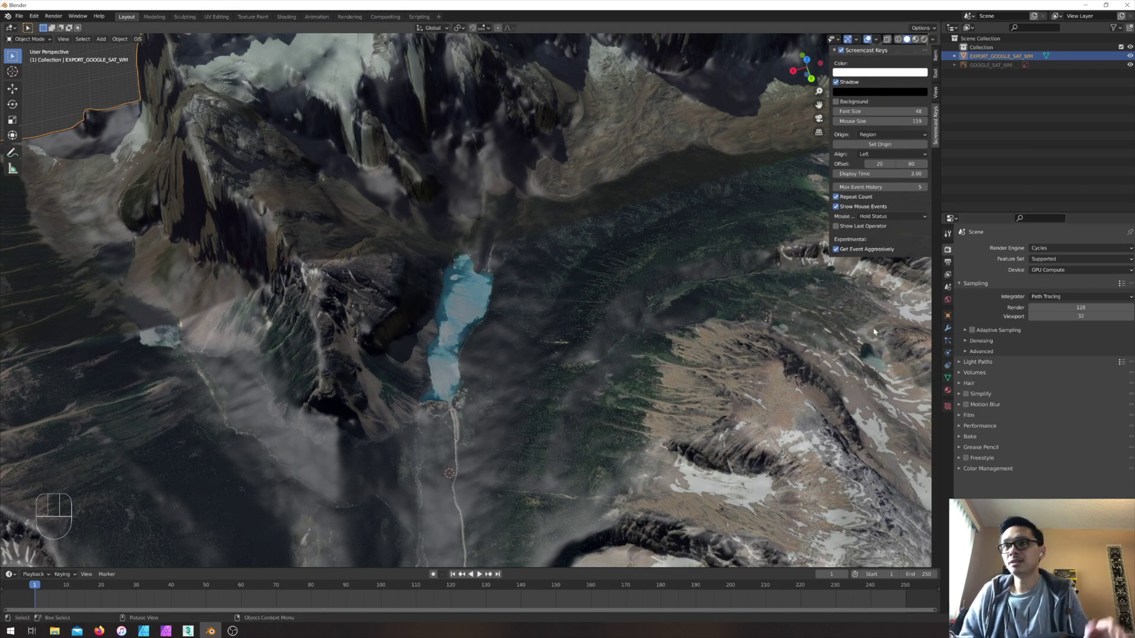
# - Assign an Environment Texture to the world background color
pyautogui.click(948, 315)
pyautogui.click(948, 301)
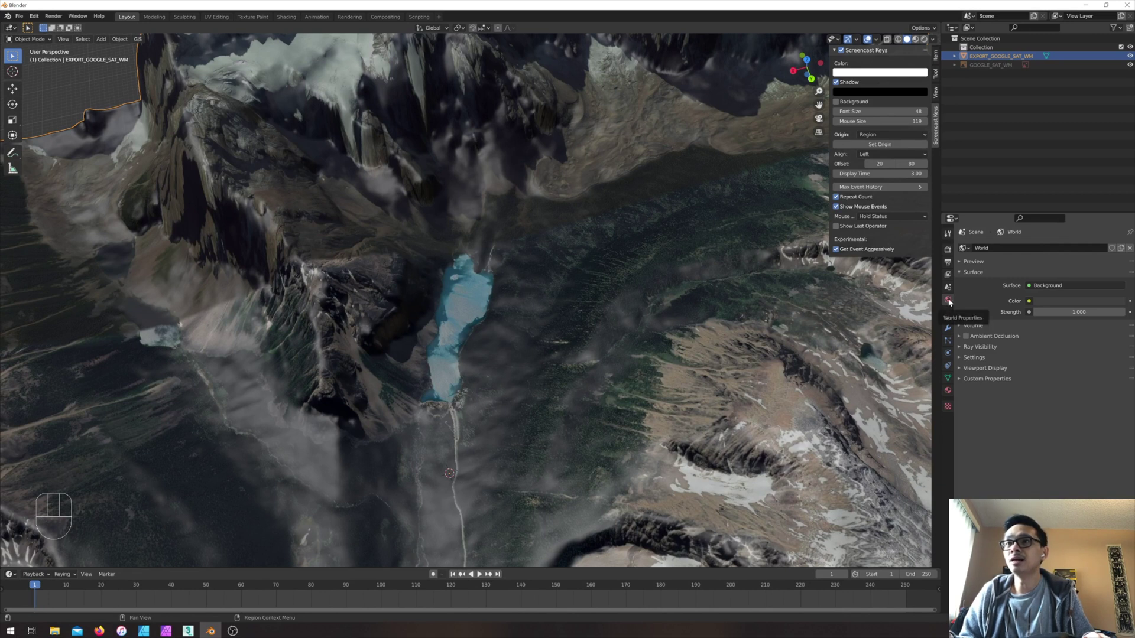
pyautogui.click(1053, 302)
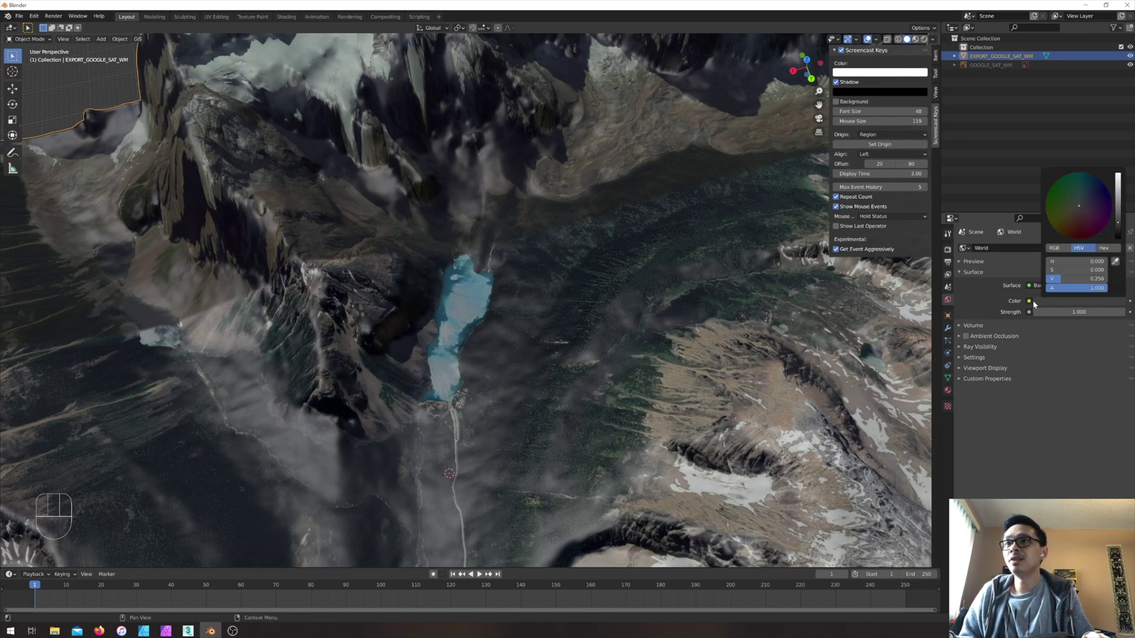
pyautogui.click(1029, 301)
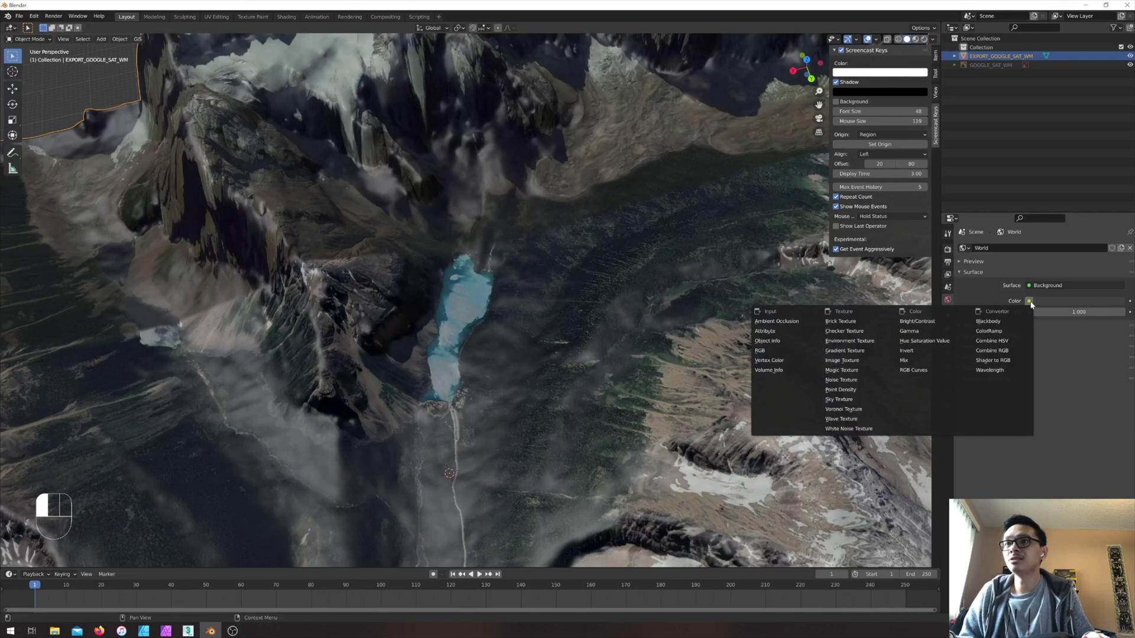
pyautogui.click(855, 341)
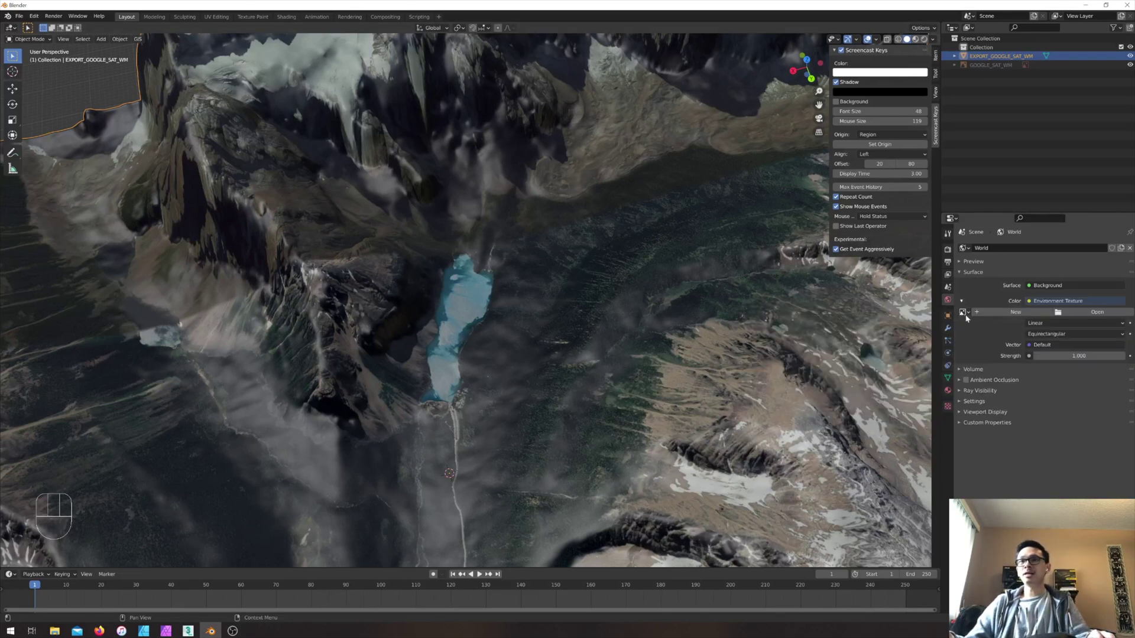
# - Load 05-08_Day_B.HDR from the HDRI folder as the world's environment texture image
pyautogui.click(985, 312)
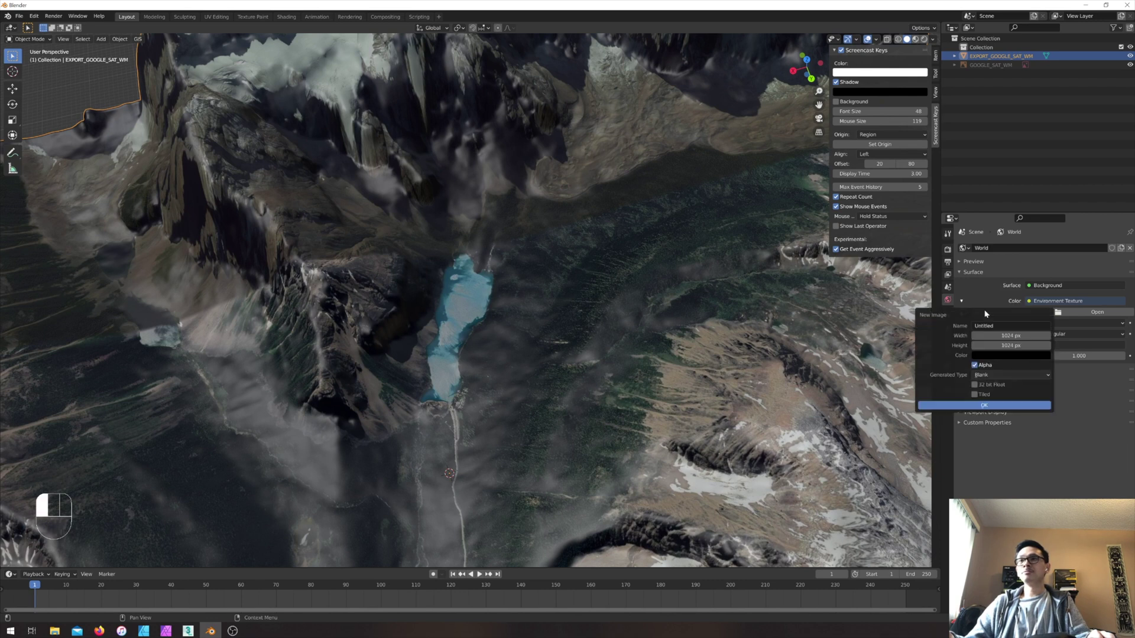
pyautogui.click(979, 409)
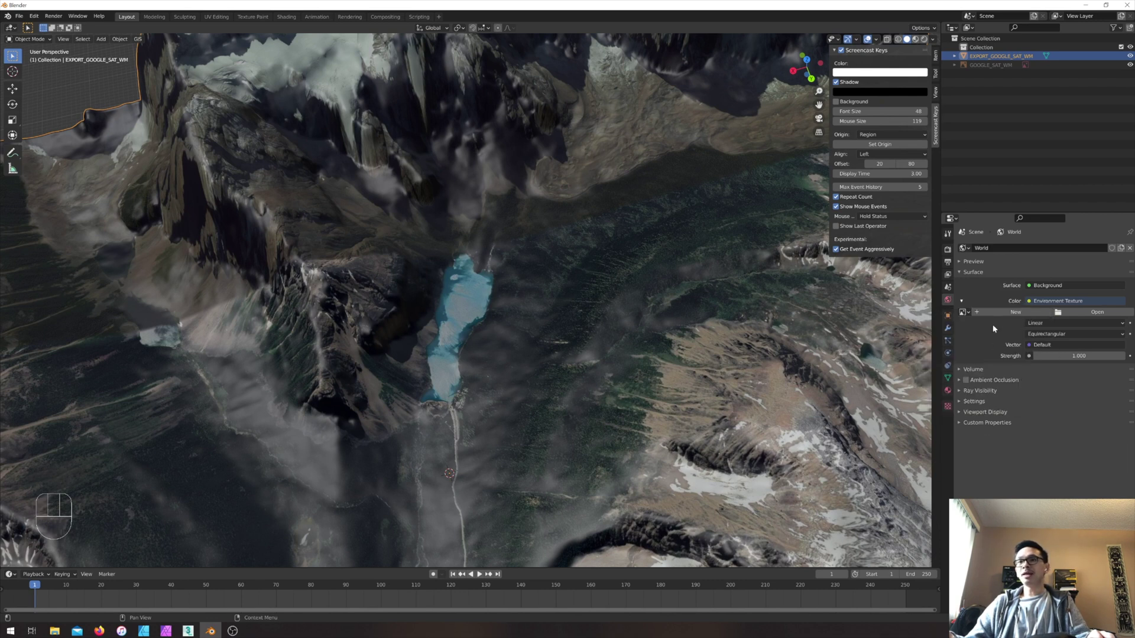
pyautogui.click(1083, 315)
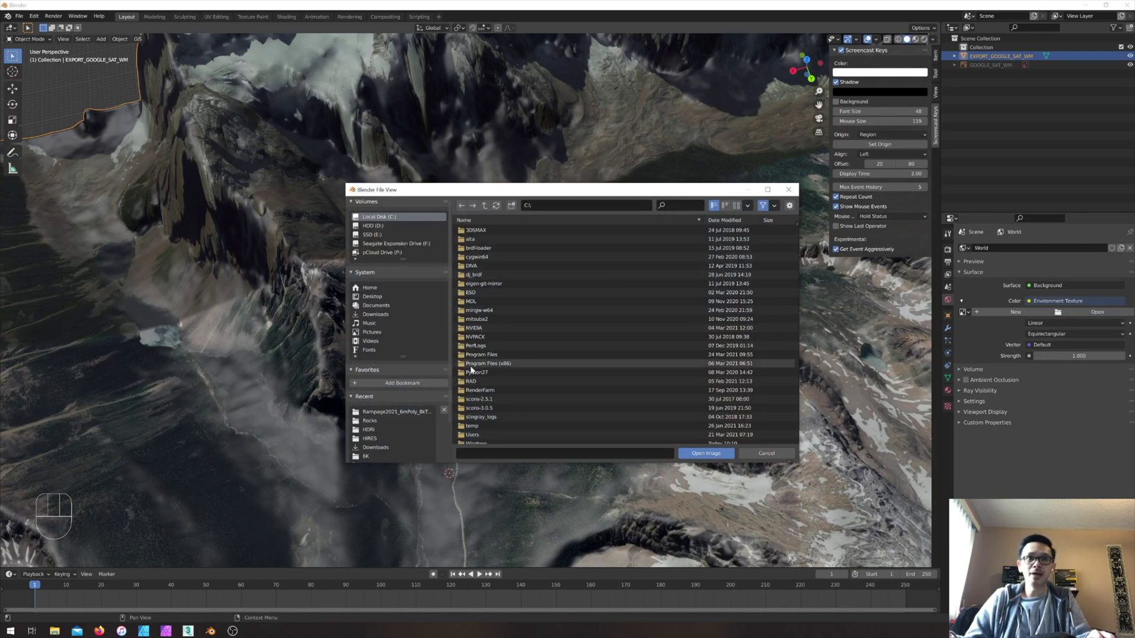
pyautogui.click(372, 430)
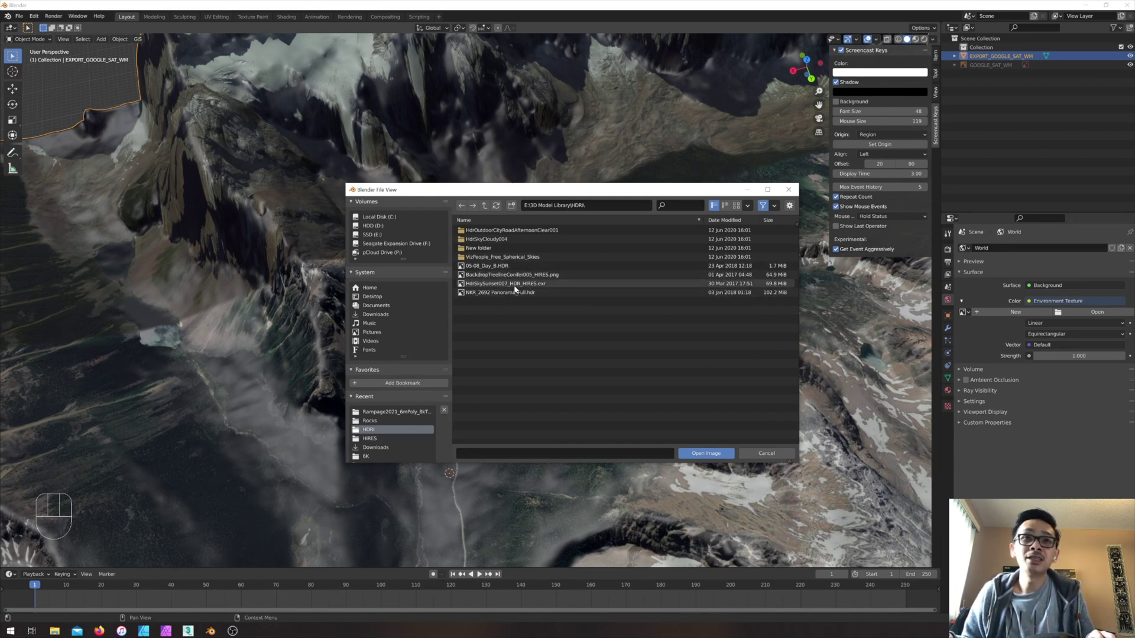
pyautogui.click(515, 294)
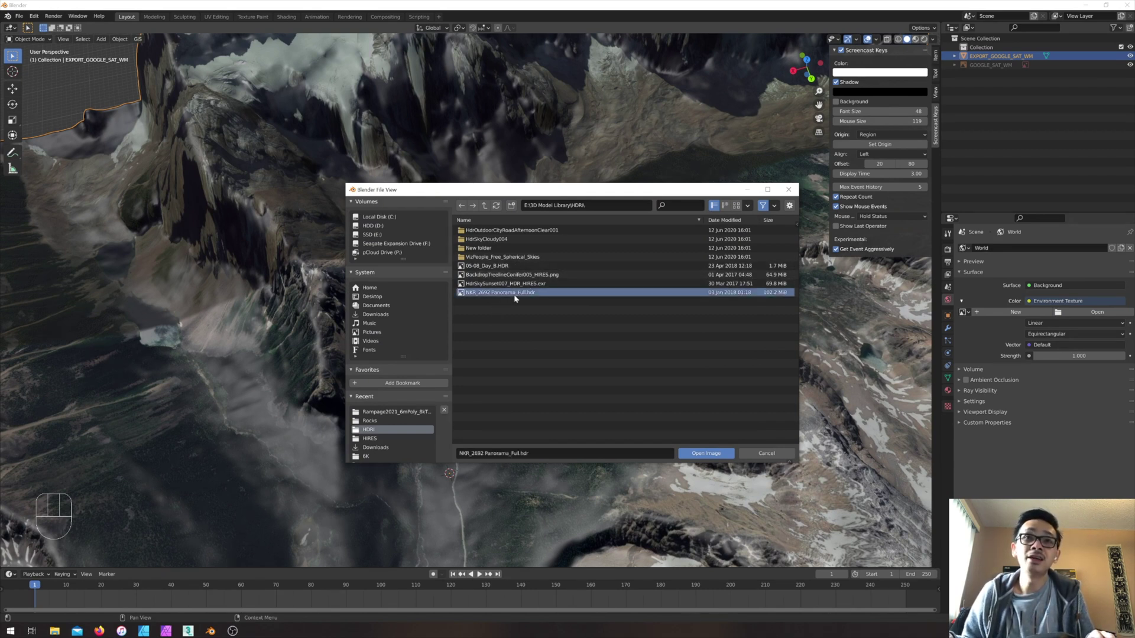
pyautogui.click(520, 284)
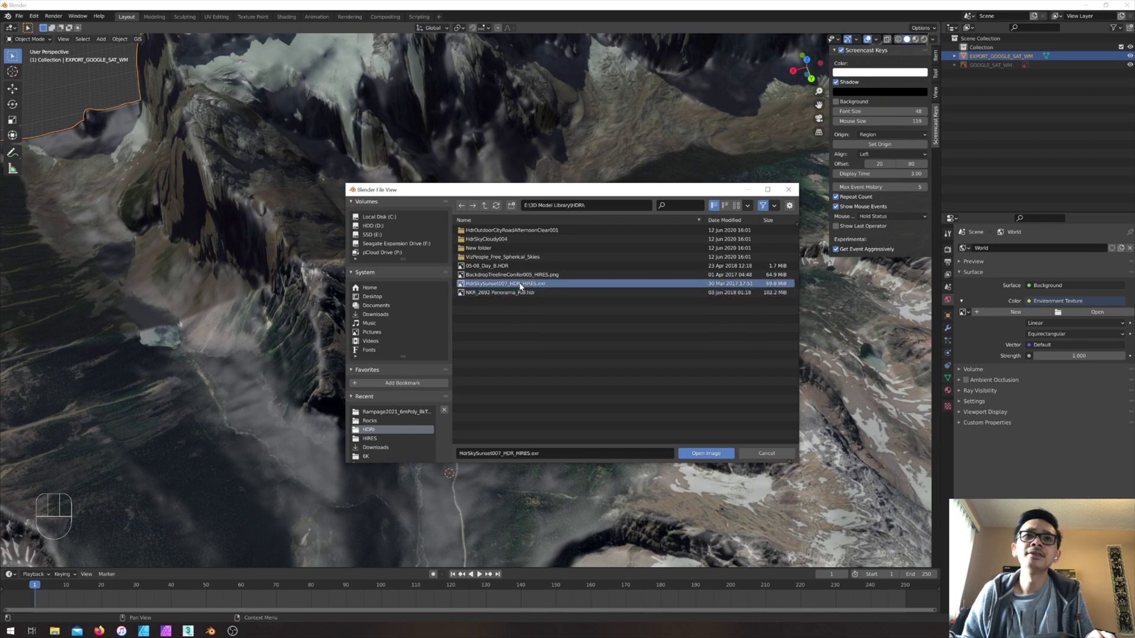
pyautogui.click(520, 275)
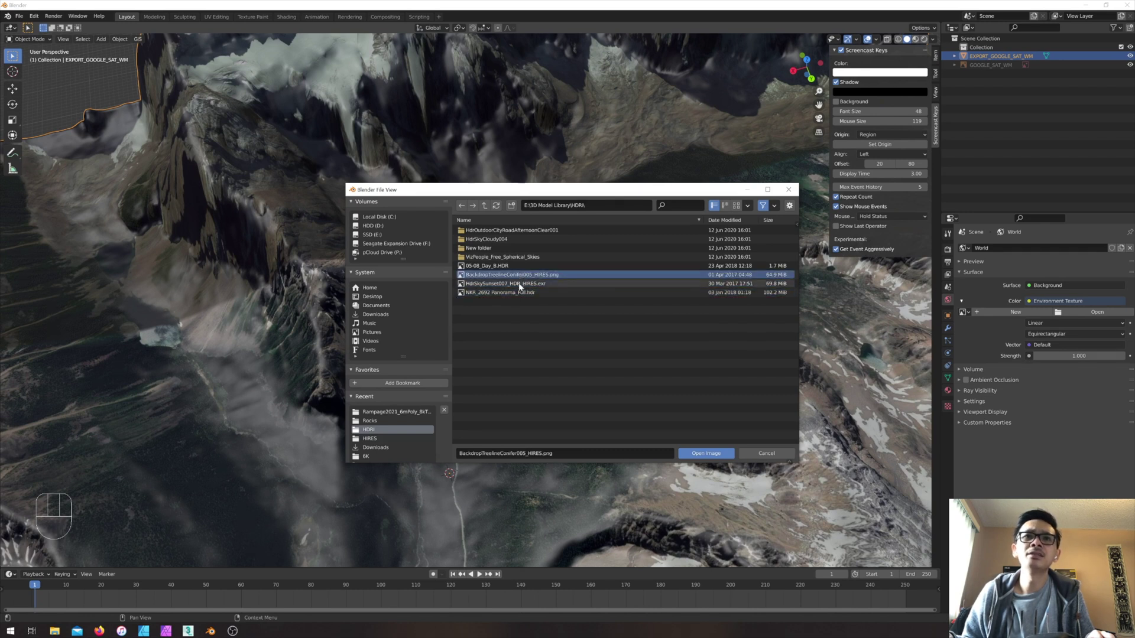
pyautogui.click(520, 266)
pyautogui.click(705, 453)
# - Switch the 3D viewport to Rendered shading and view the HDR-lit terrain from above
pyautogui.moveTo(566, 364); pyautogui.dragTo(567, 331, button='middle')
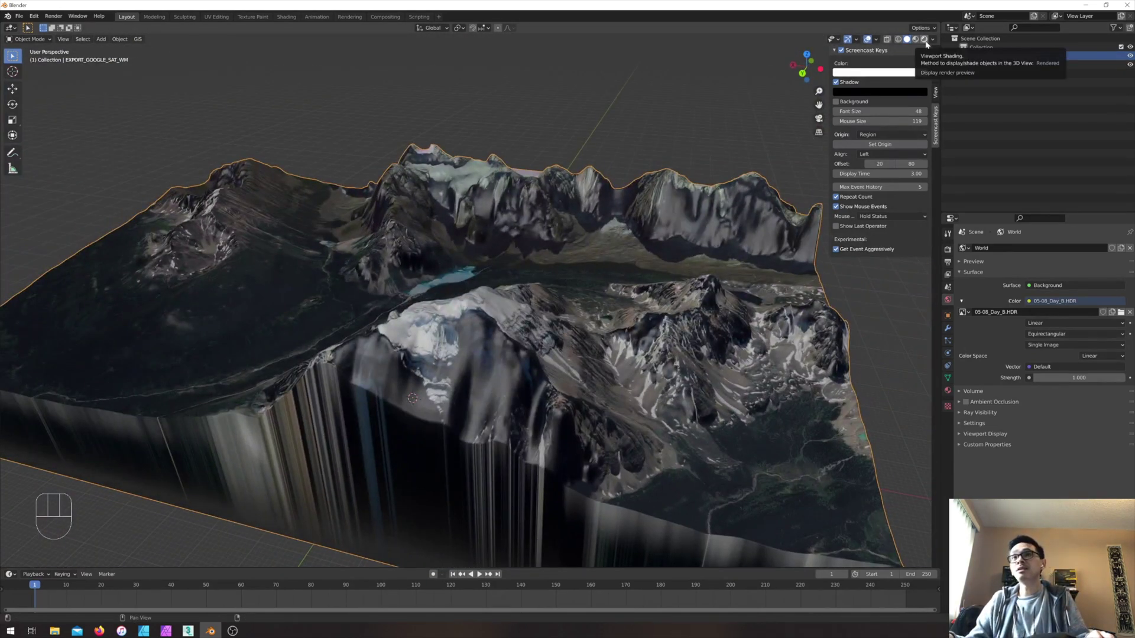
pyautogui.click(924, 40)
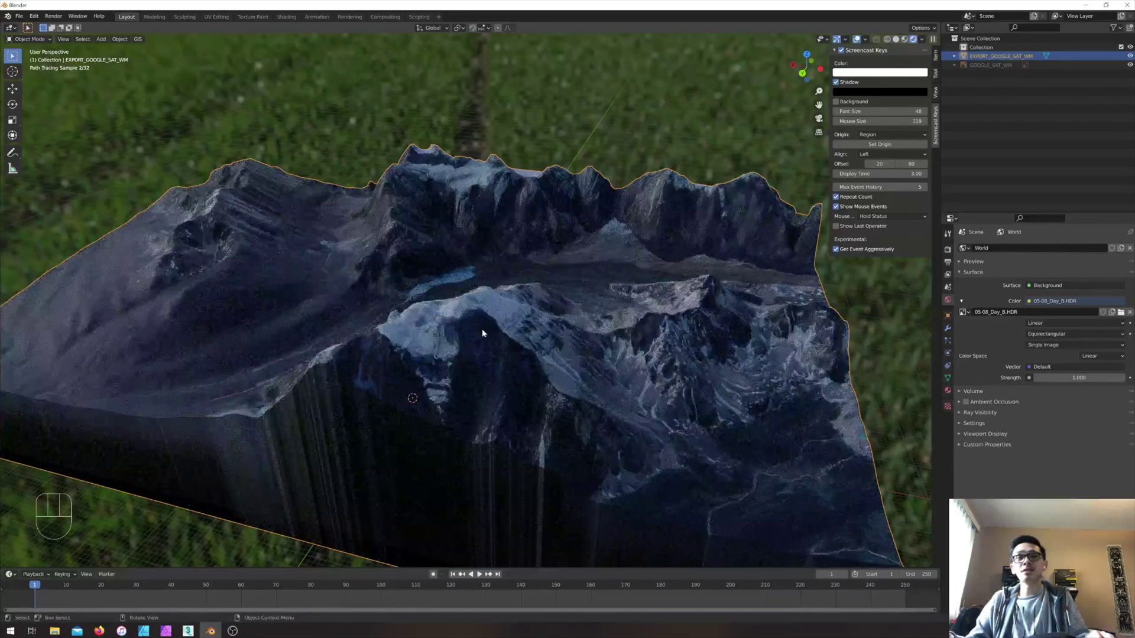
pyautogui.moveTo(566, 357); pyautogui.dragTo(438, 235, button='middle')
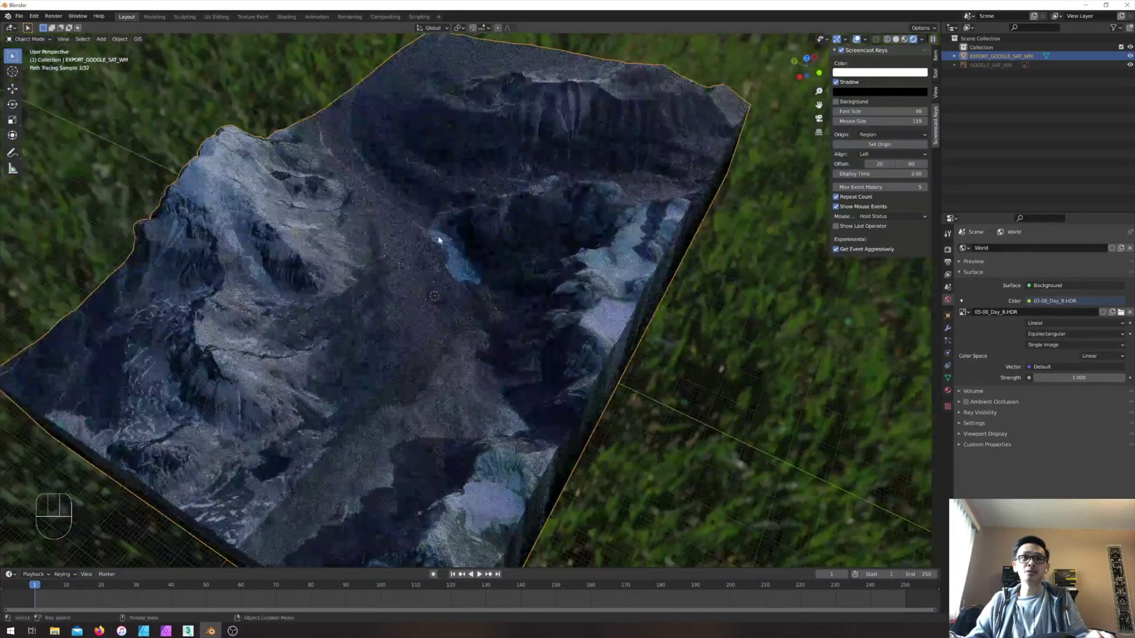
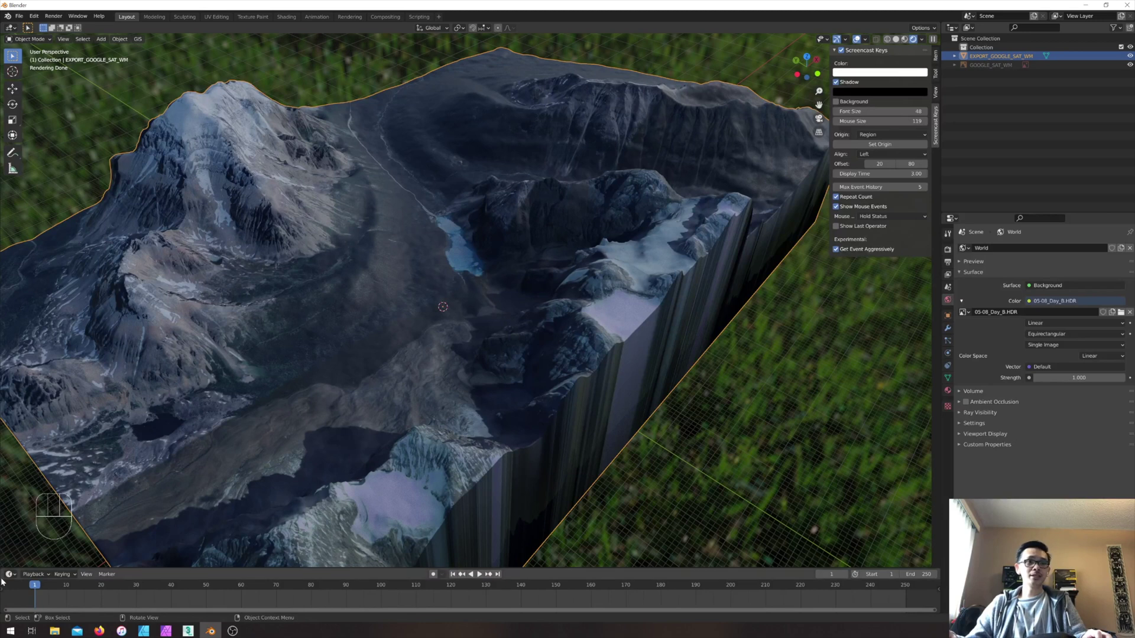
# - Split the 3D viewport into two side-by-side areas and change the new one to a Shader Editor with the terrain material's nodes in view
pyautogui.moveTo(1, 572); pyautogui.dragTo(481, 538)
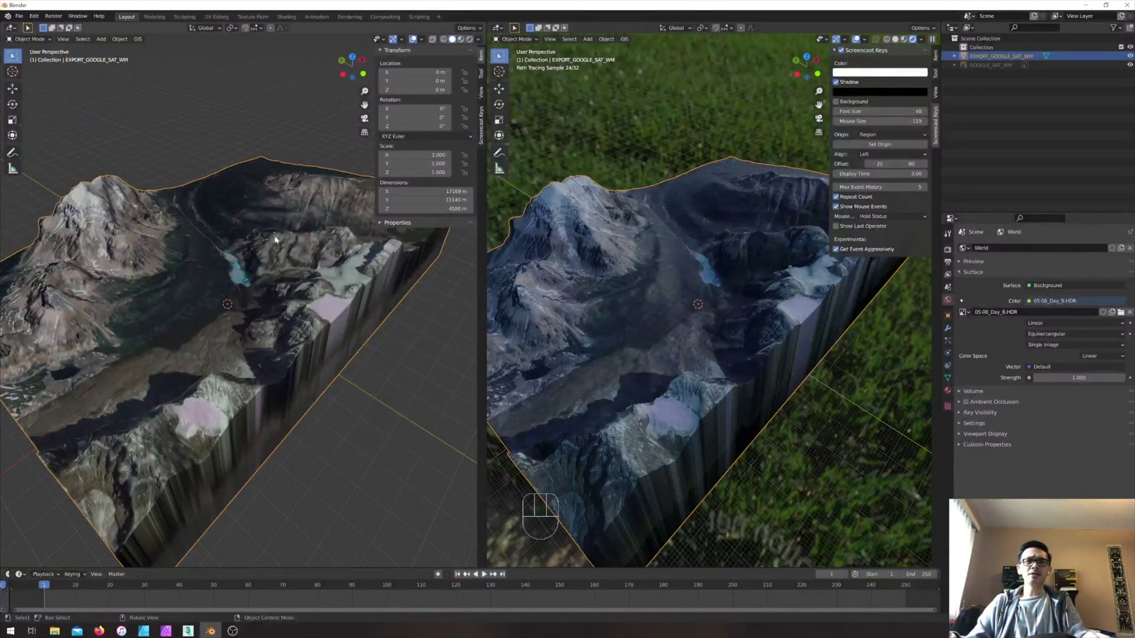
pyautogui.click(56, 120)
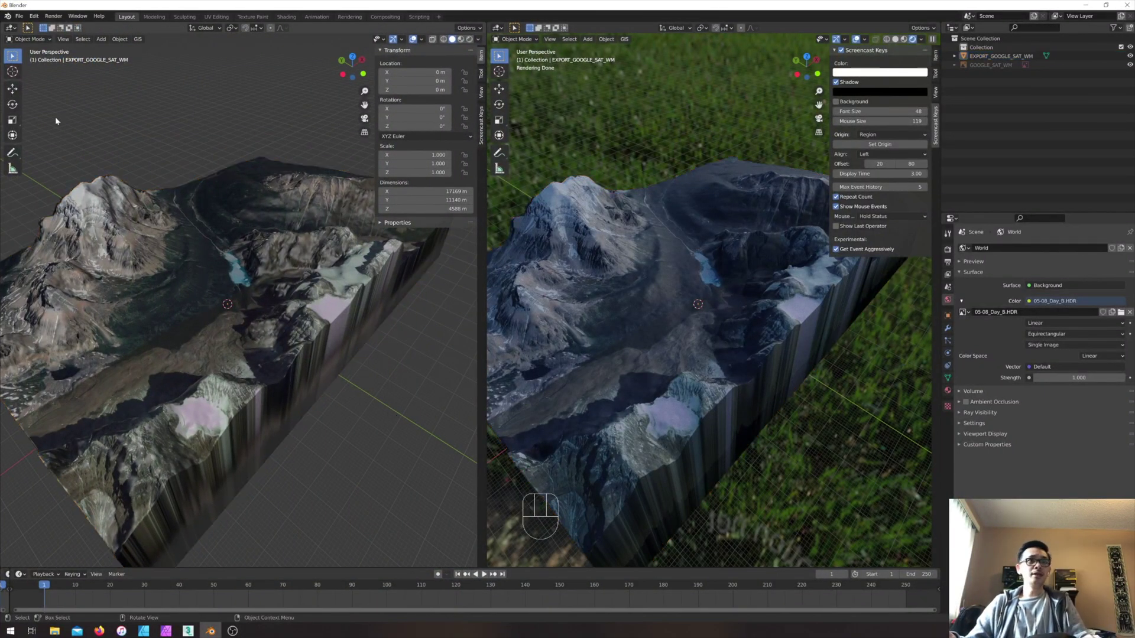
pyautogui.click(33, 40)
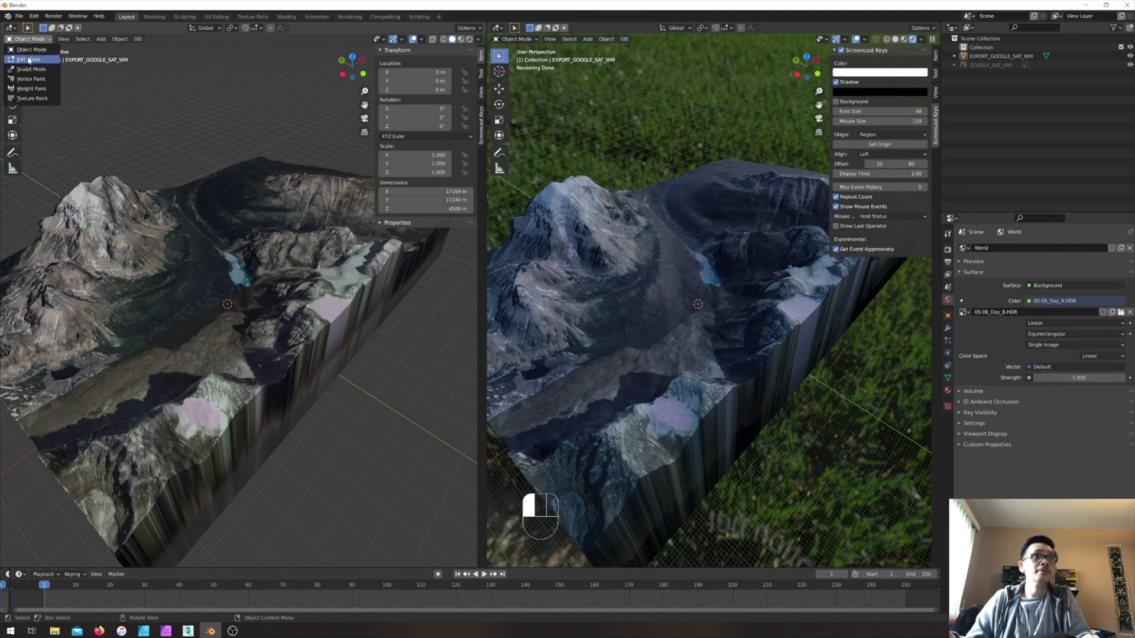
pyautogui.click(30, 39)
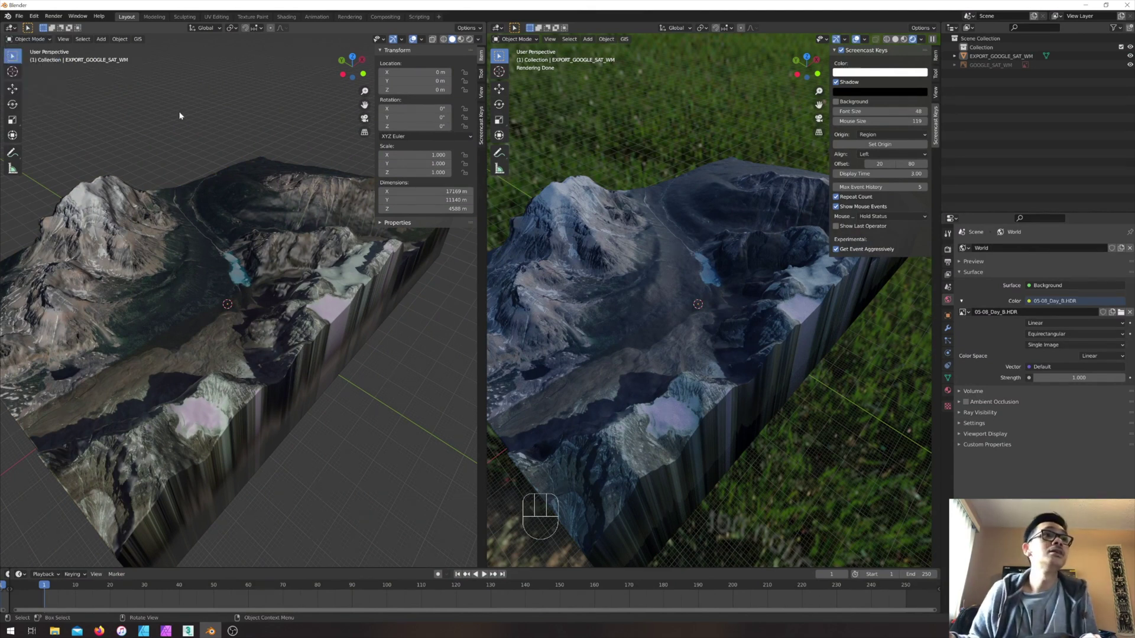
pyautogui.click(11, 28)
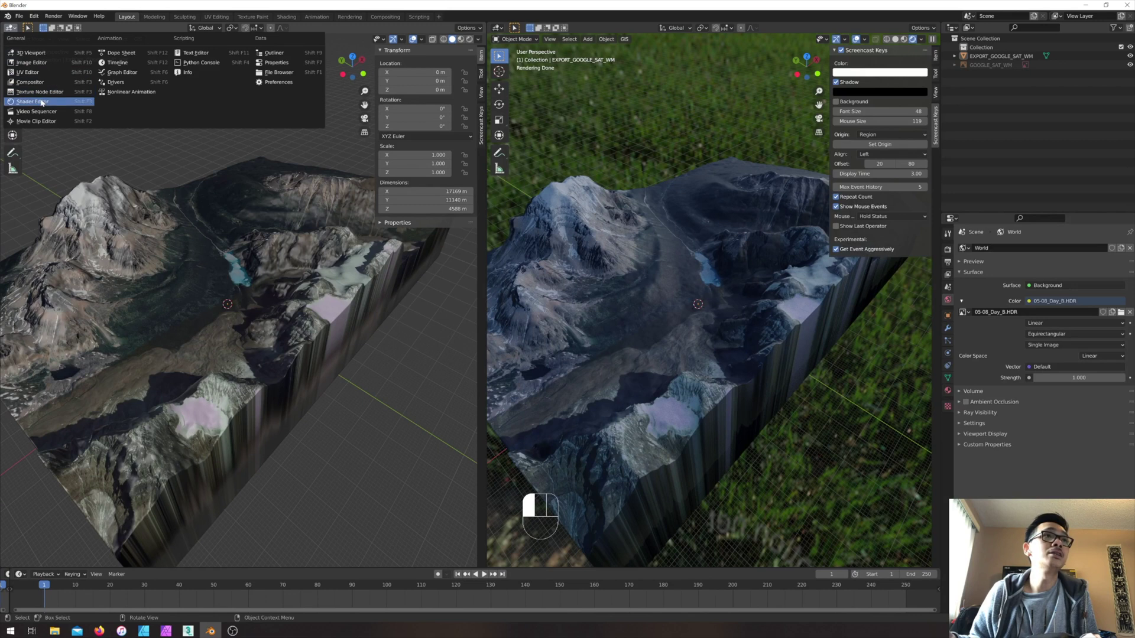
pyautogui.click(36, 102)
pyautogui.scroll(-3, 208, 190)
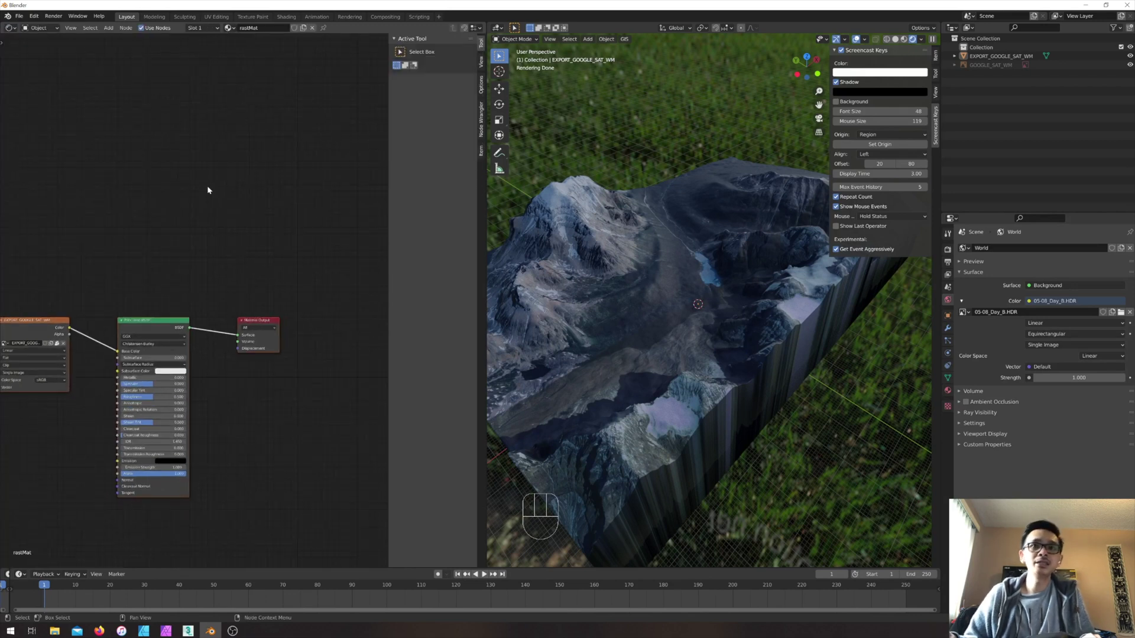
pyautogui.moveTo(191, 250); pyautogui.dragTo(254, 170, button='middle')
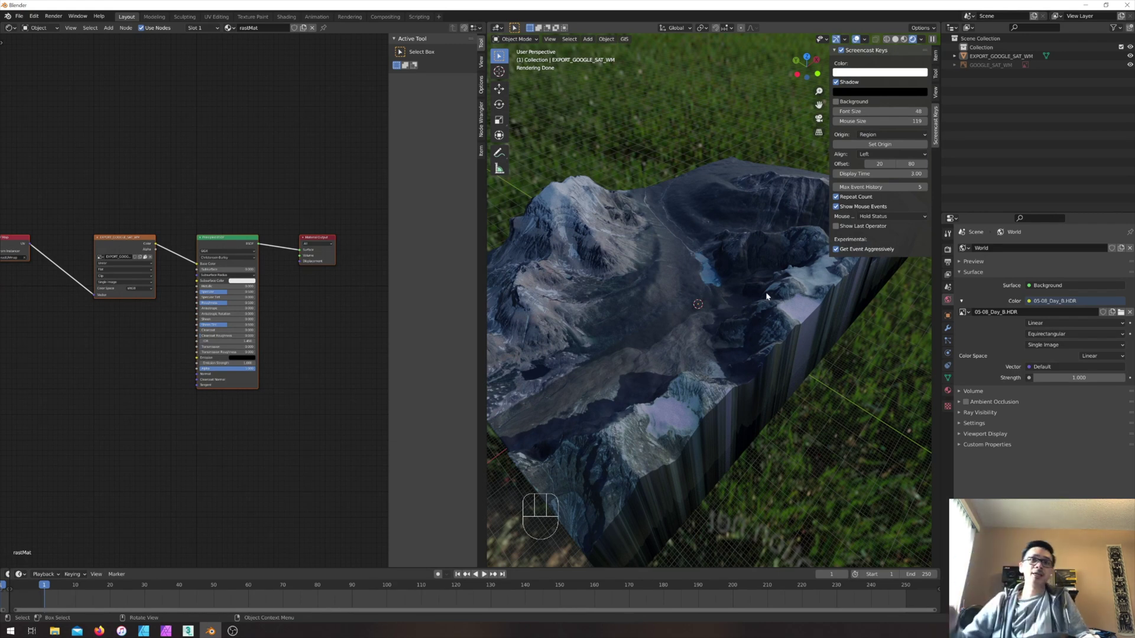
# - Add a Bump node to the terrain material, placing it below the satellite image texture and before the Principled BSDF
pyautogui.scroll(3, 647, 266)
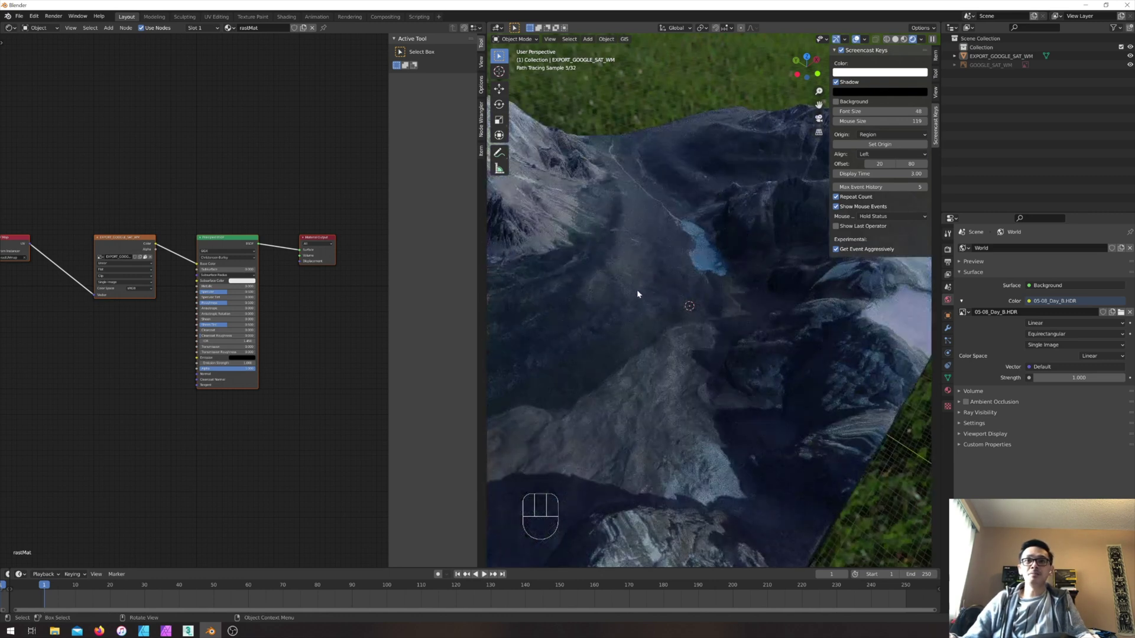
pyautogui.moveTo(636, 294); pyautogui.dragTo(655, 294, button='middle')
pyautogui.scroll(1, 185, 275)
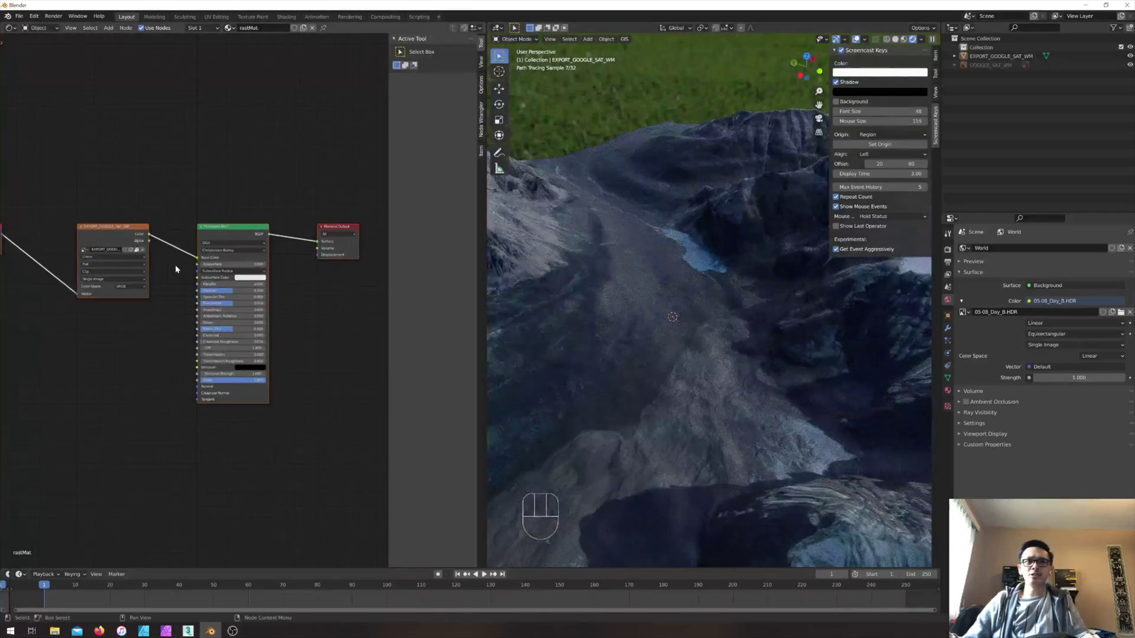
pyautogui.moveTo(186, 296); pyautogui.dragTo(257, 239, button='middle')
pyautogui.scroll(1, 257, 240)
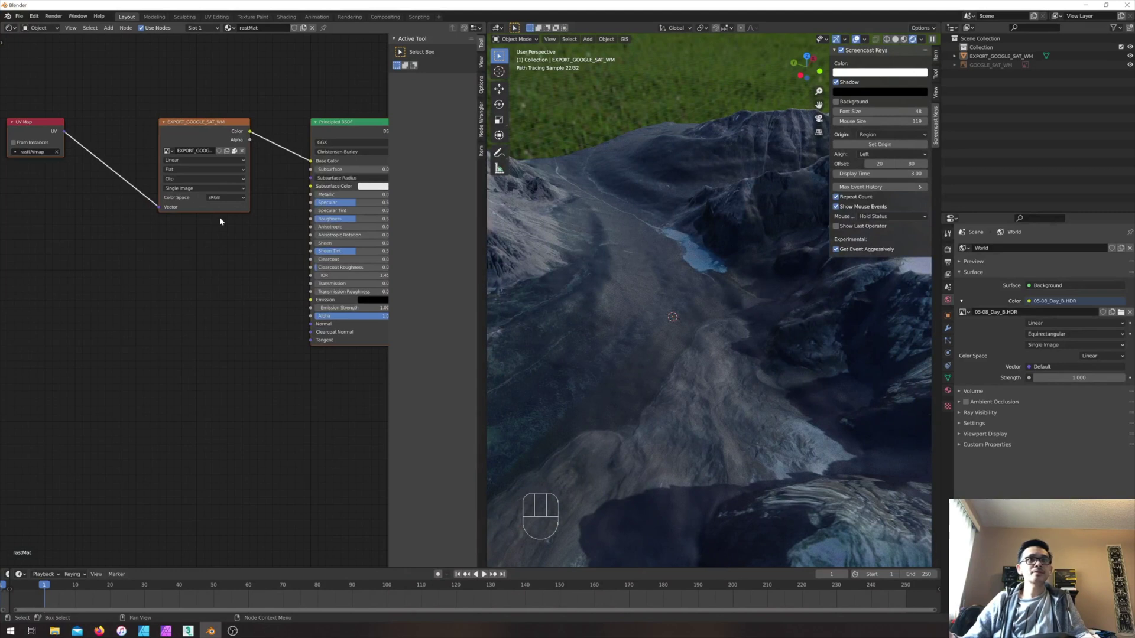
pyautogui.moveTo(209, 209)
pyautogui.mouseDown(button='middle')
pyautogui.moveTo(175, 210)
pyautogui.moveTo(220, 218)
pyautogui.mouseUp(button='middle')
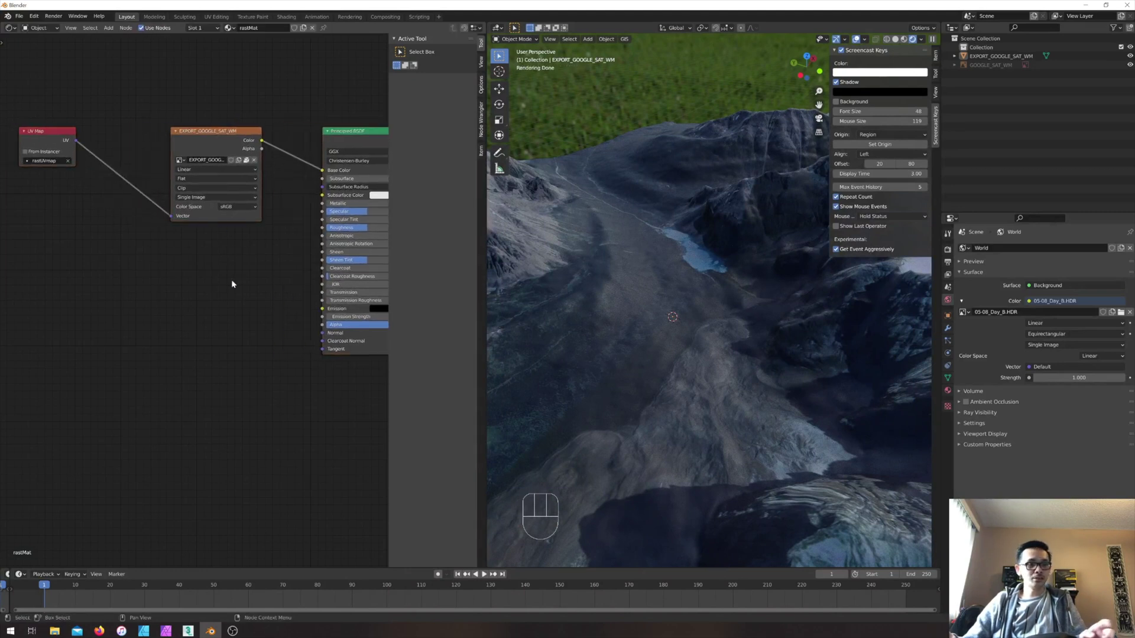
pyautogui.hotkey('shift', 'a')
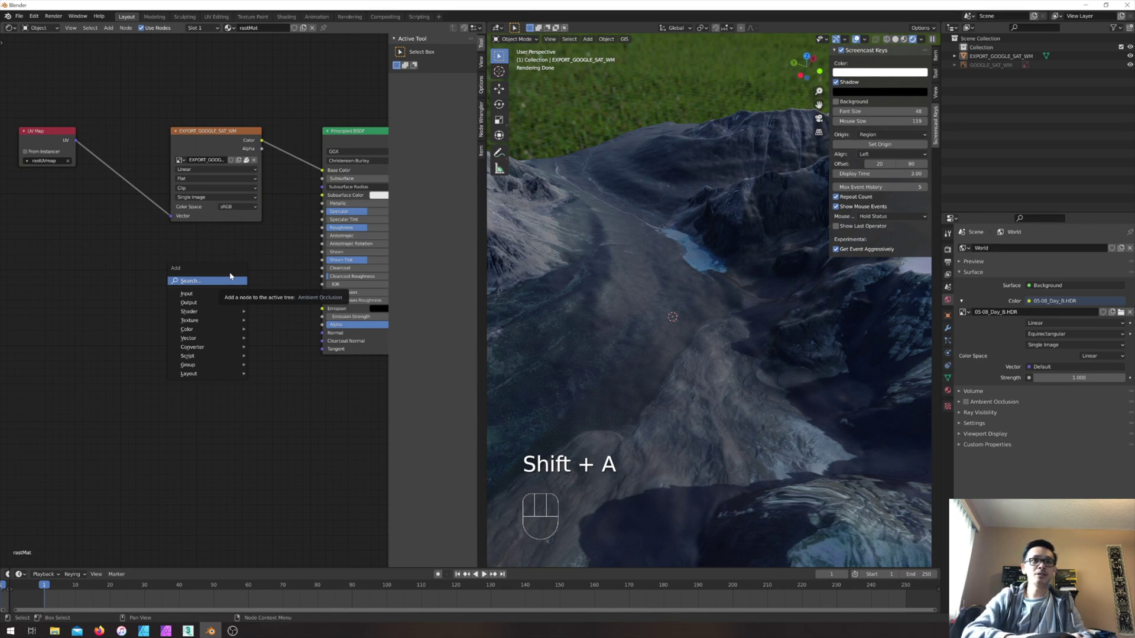
pyautogui.click(228, 282)
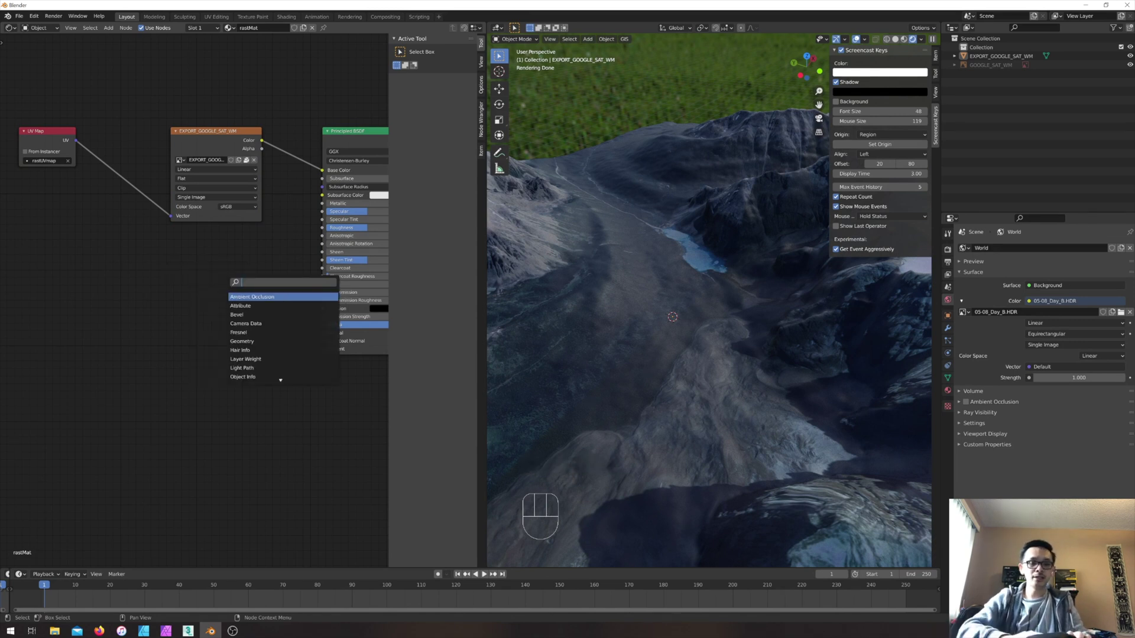
pyautogui.write('bump')
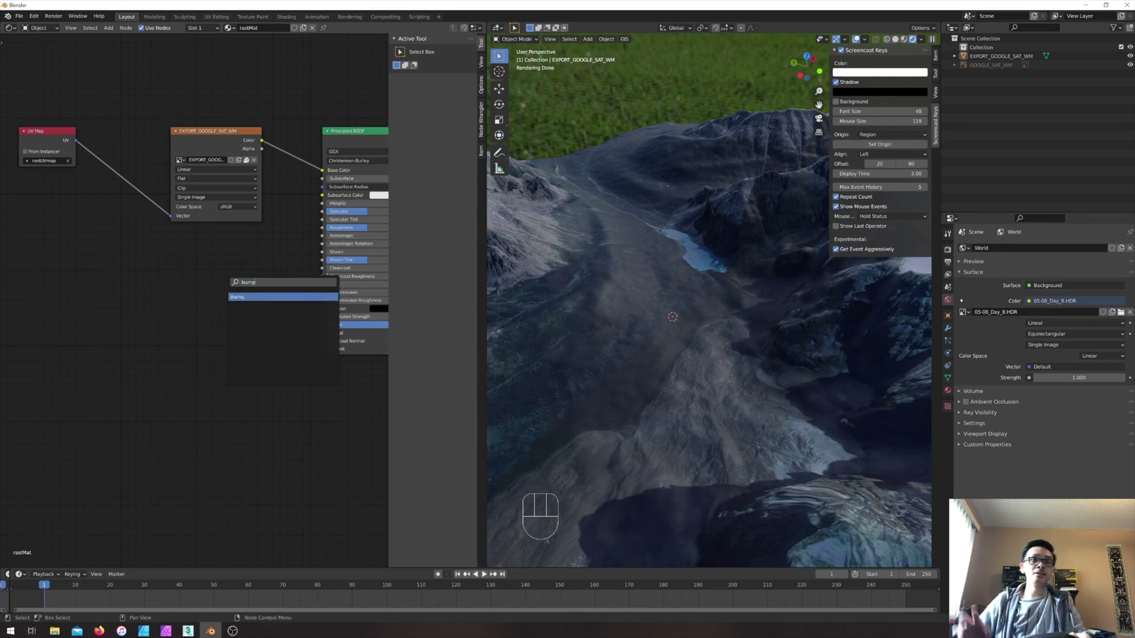
pyautogui.press('Return')
pyautogui.click(270, 238)
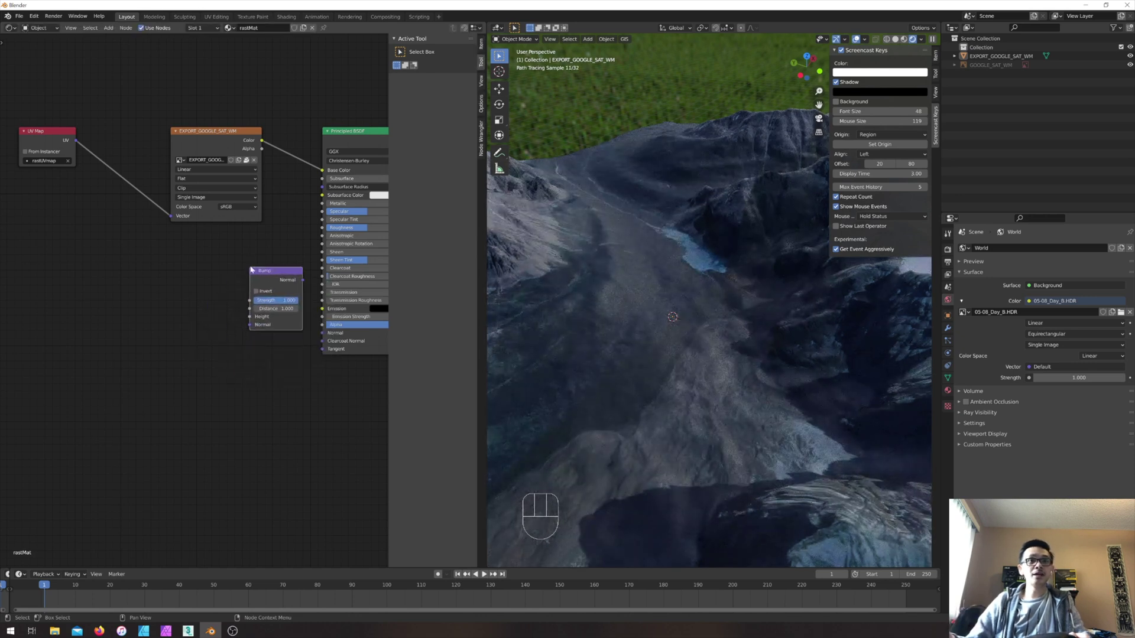
# - Connect the satellite texture's Color to the Bump node's Height, and the Bump's Normal output to the Principled BSDF's Normal
pyautogui.scroll(2, 189, 315)
pyautogui.moveTo(262, 254); pyautogui.dragTo(177, 304, button='middle')
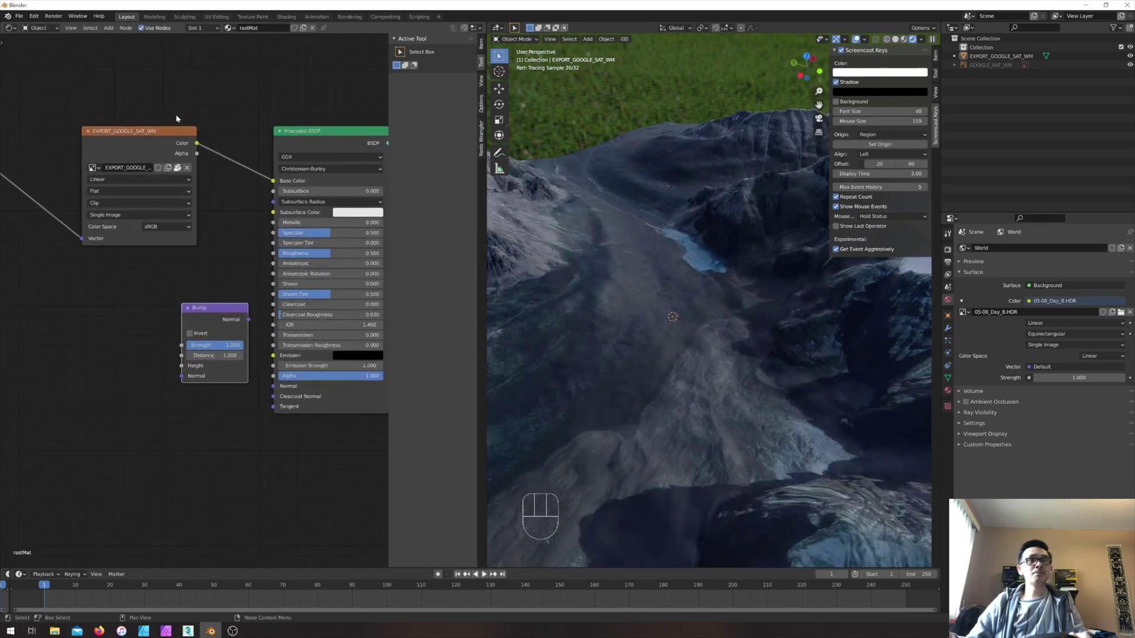
pyautogui.moveTo(197, 143)
pyautogui.mouseDown()
pyautogui.moveTo(229, 145)
pyautogui.moveTo(177, 318)
pyautogui.moveTo(184, 347)
pyautogui.moveTo(169, 358)
pyautogui.moveTo(181, 365)
pyautogui.mouseUp()
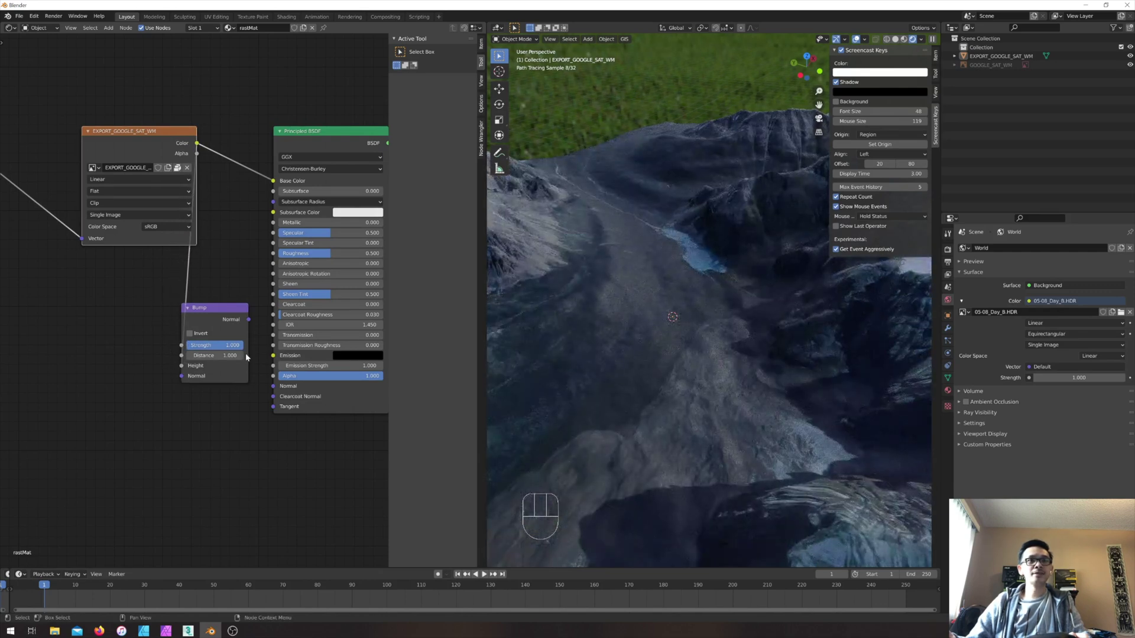
pyautogui.moveTo(248, 320)
pyautogui.mouseDown()
pyautogui.moveTo(275, 395)
pyautogui.moveTo(272, 385)
pyautogui.mouseUp()
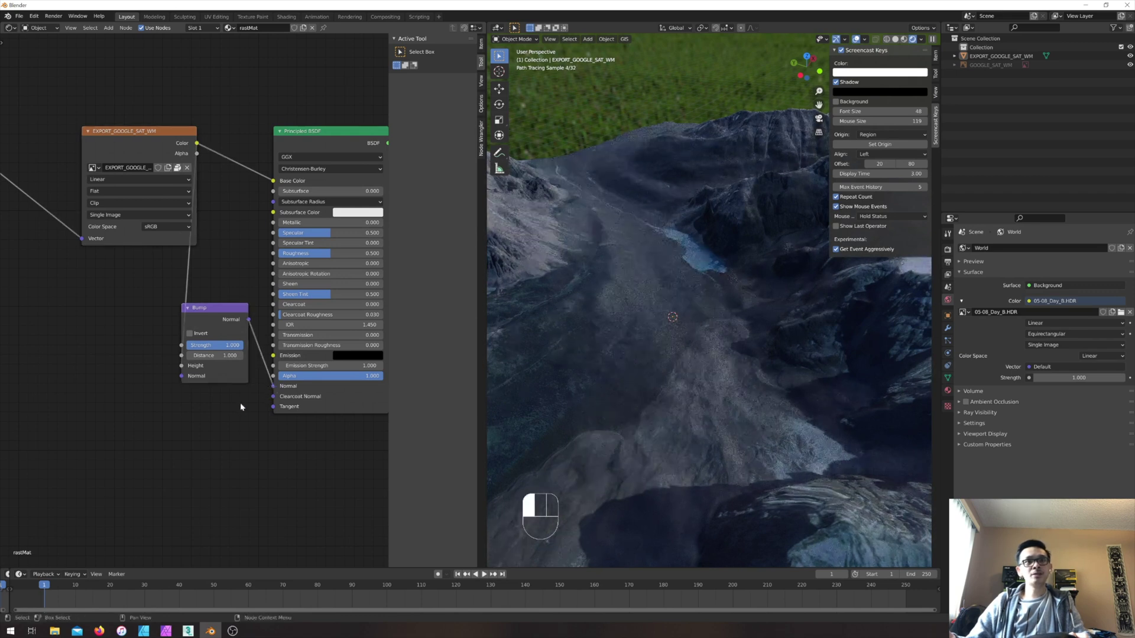
# - Set the Bump node's Distance to 0.3 and its Strength to 3
pyautogui.click(214, 355)
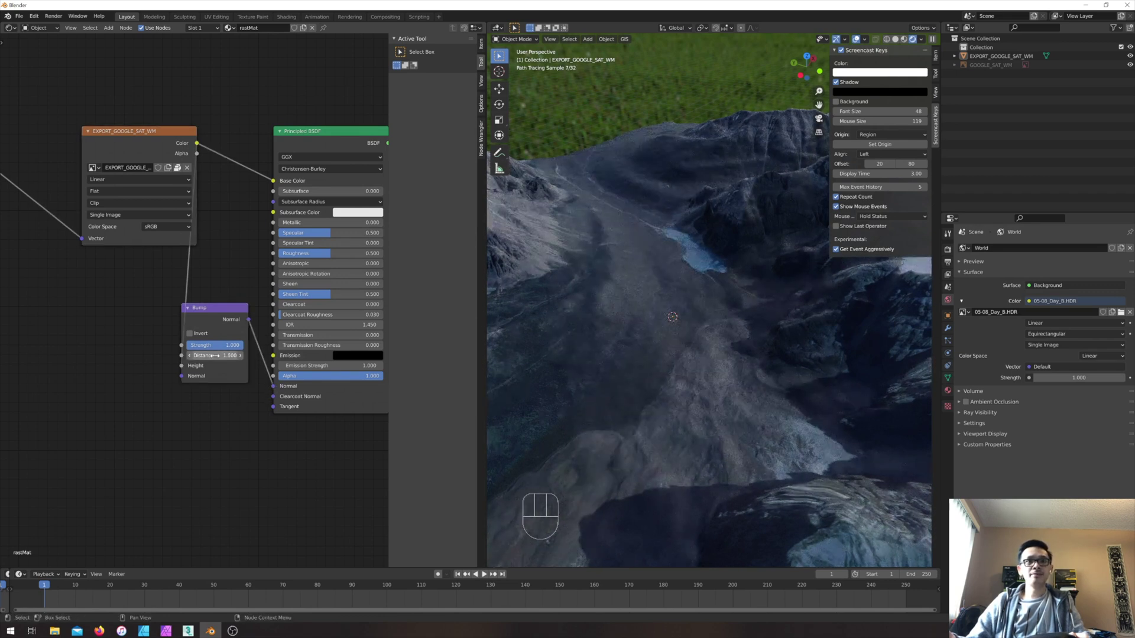
pyautogui.write('1.5')
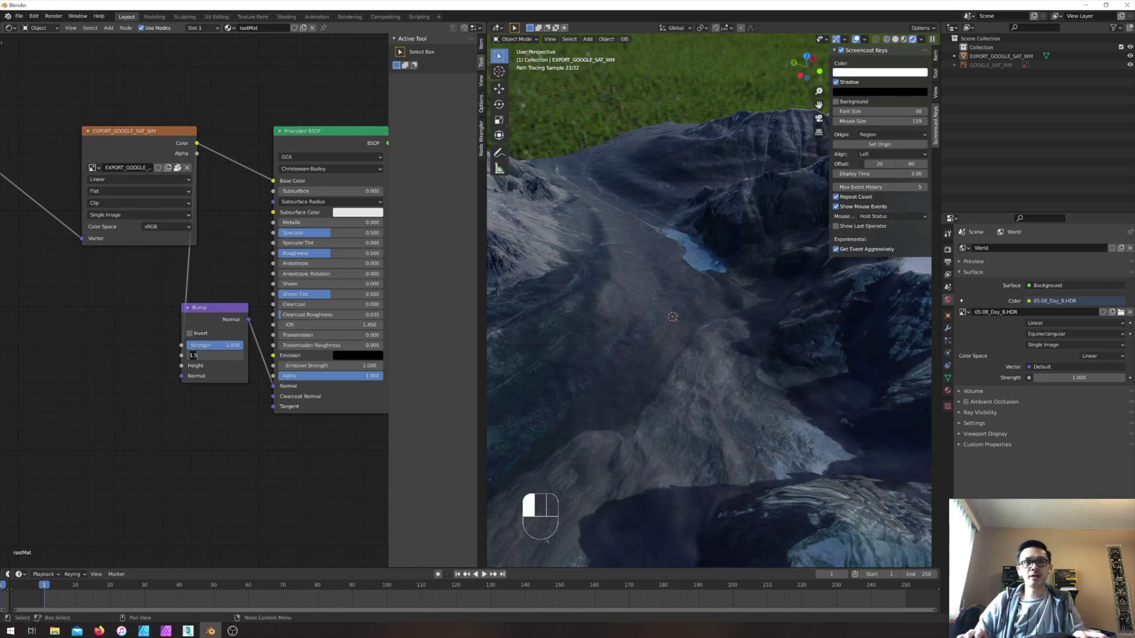
pyautogui.press('Return')
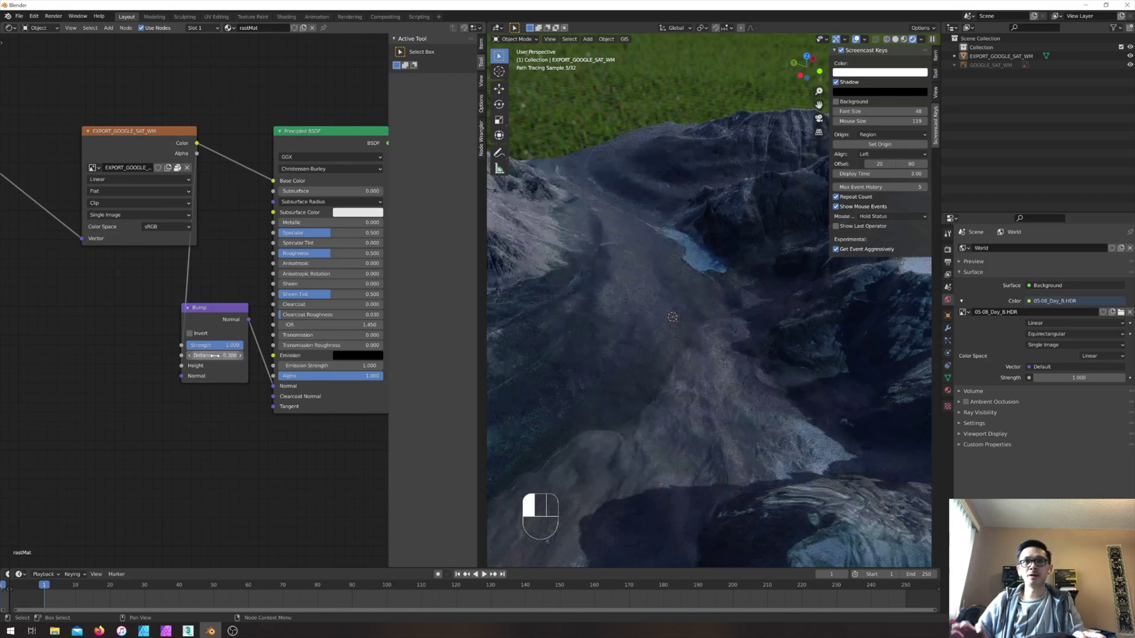
pyautogui.moveTo(626, 284); pyautogui.dragTo(625, 284, button='middle')
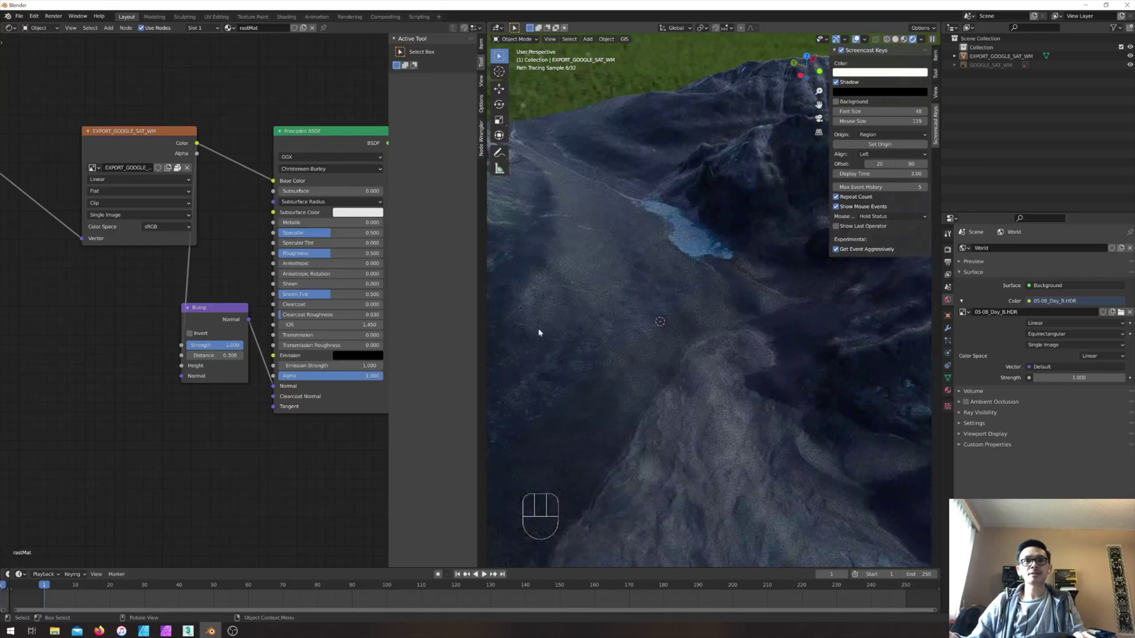
pyautogui.click(229, 347)
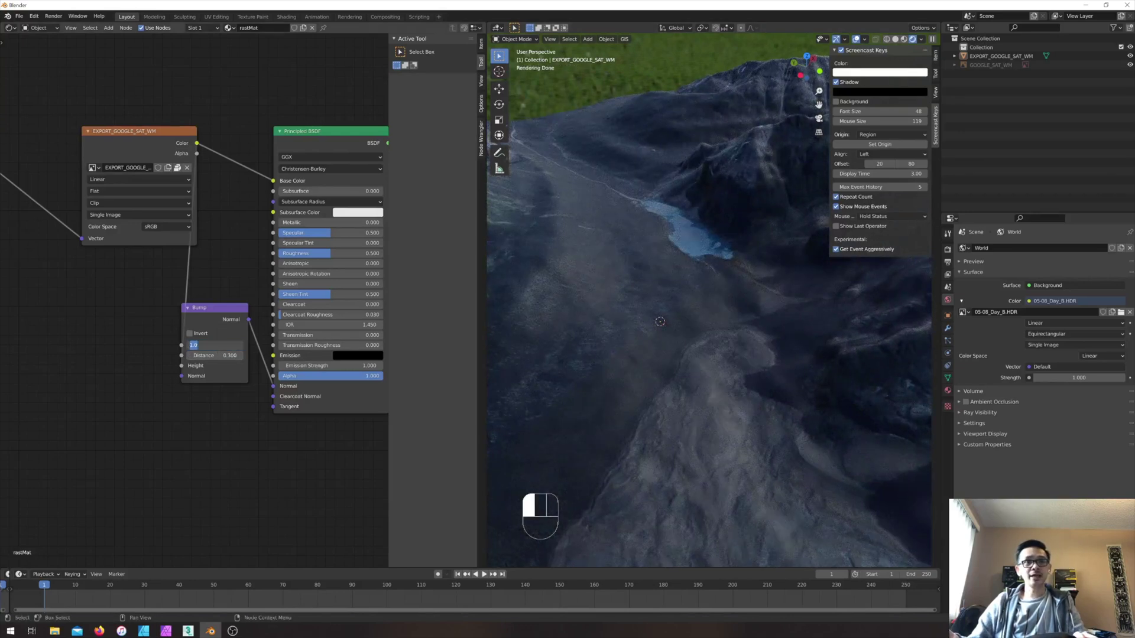
pyautogui.write('3')
pyautogui.press('Return')
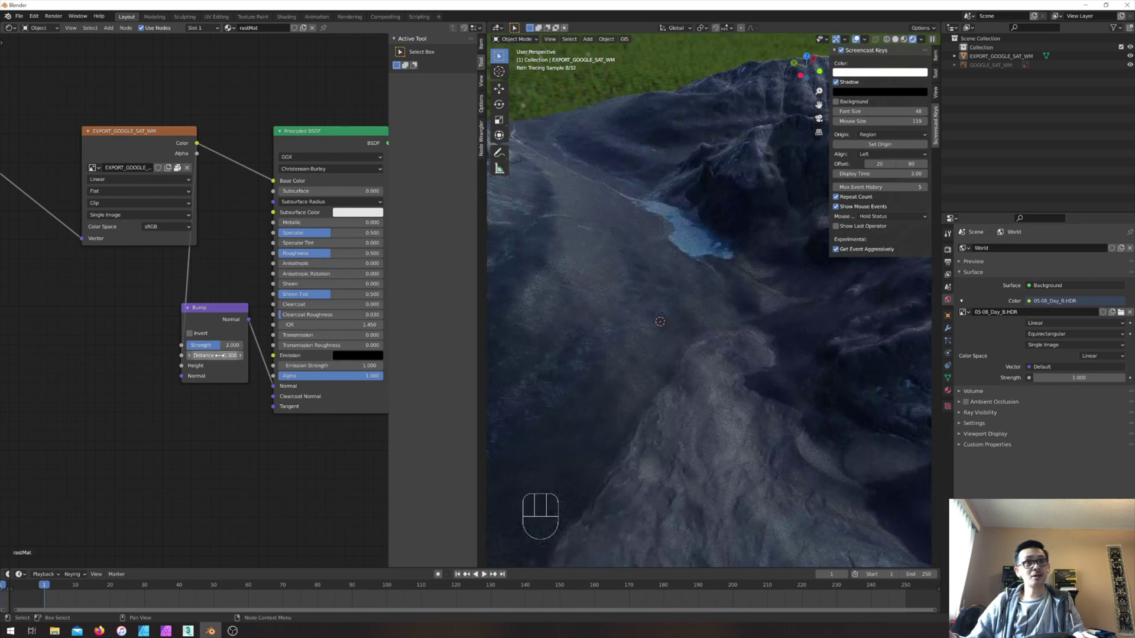
# - Set the Bump node's Distance to 3 and check the effect on the rendered terrain
pyautogui.click(214, 355)
pyautogui.write('0.3')
pyautogui.press('Return')
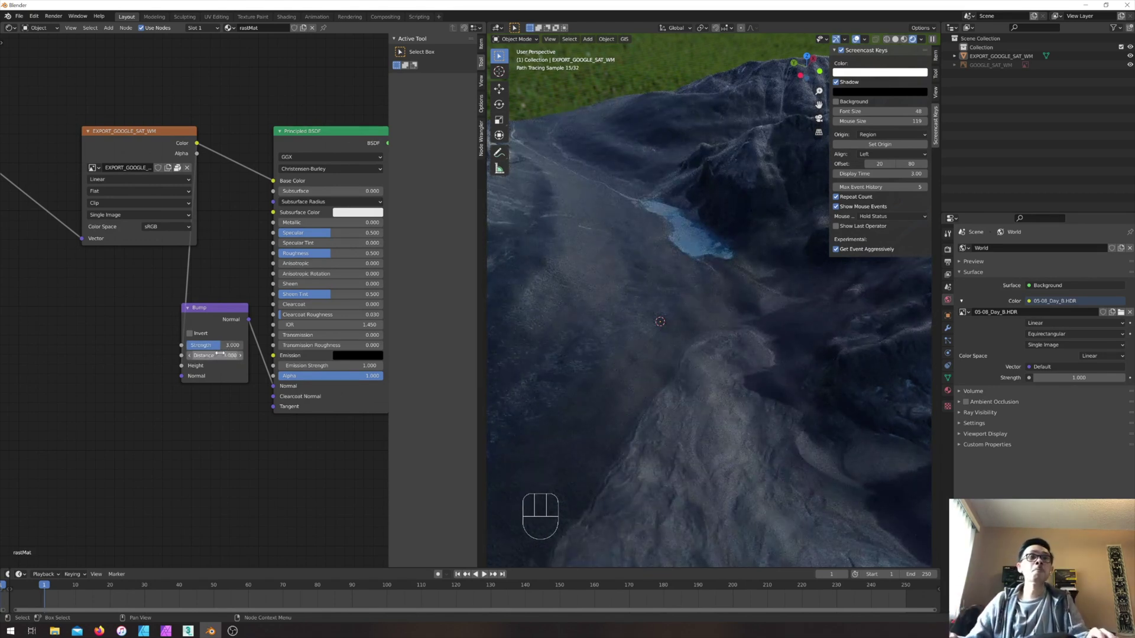
pyautogui.scroll(-2, 177, 337)
pyautogui.moveTo(554, 337)
pyautogui.mouseDown(button='middle')
pyautogui.moveTo(651, 362)
pyautogui.moveTo(754, 283)
pyautogui.mouseUp(button='middle')
pyautogui.scroll(3, 817, 281)
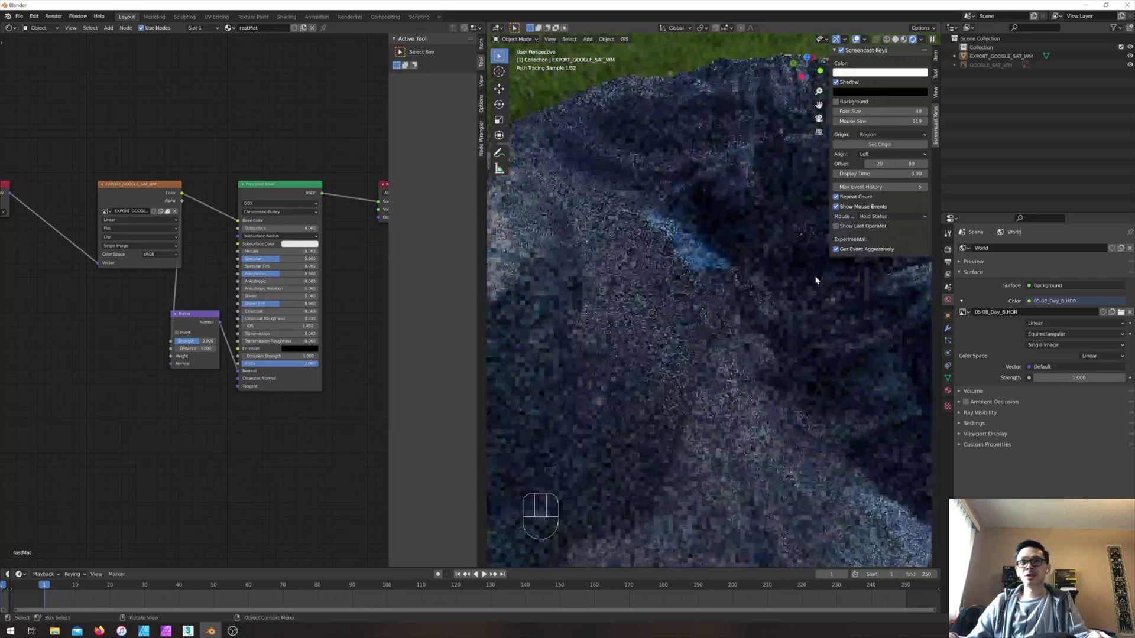
pyautogui.scroll(1, 827, 277)
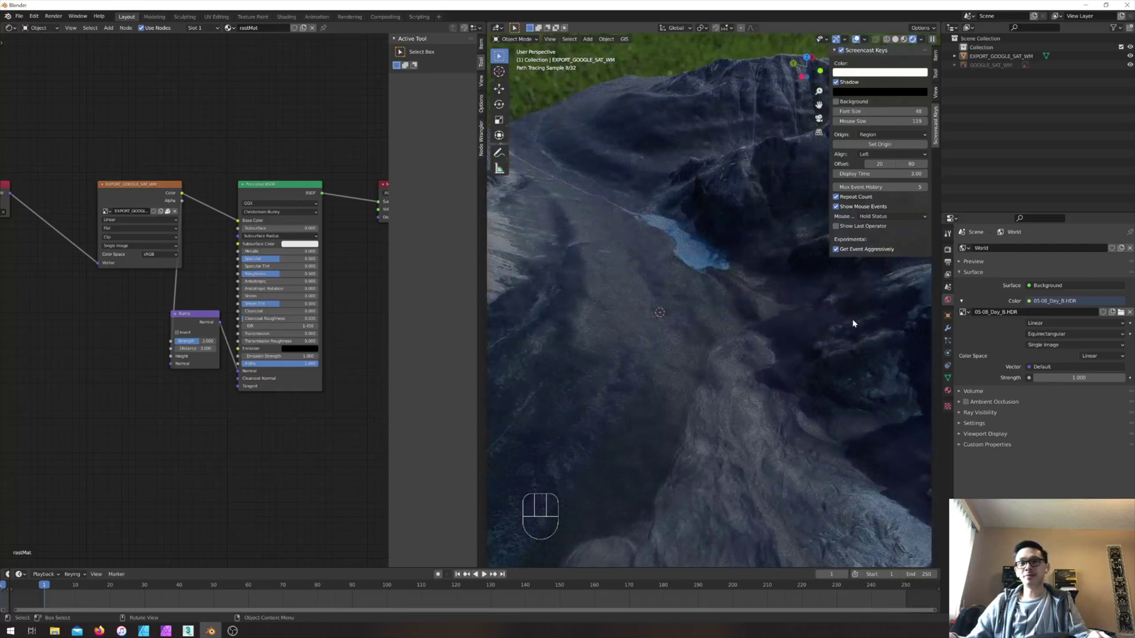
# - Add an Ambient Occlusion node above the existing material nodes and connect its Color output to the Material Output's Surface
pyautogui.moveTo(192, 162); pyautogui.dragTo(147, 246, button='middle')
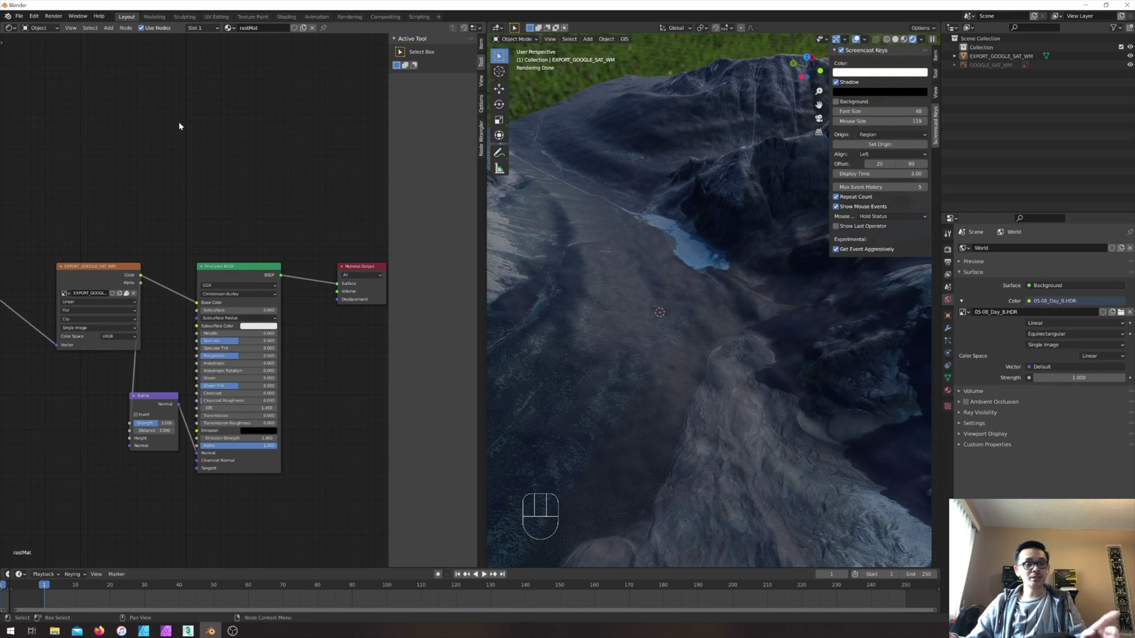
pyautogui.press('shift')
pyautogui.hotkey('shift', 'a')
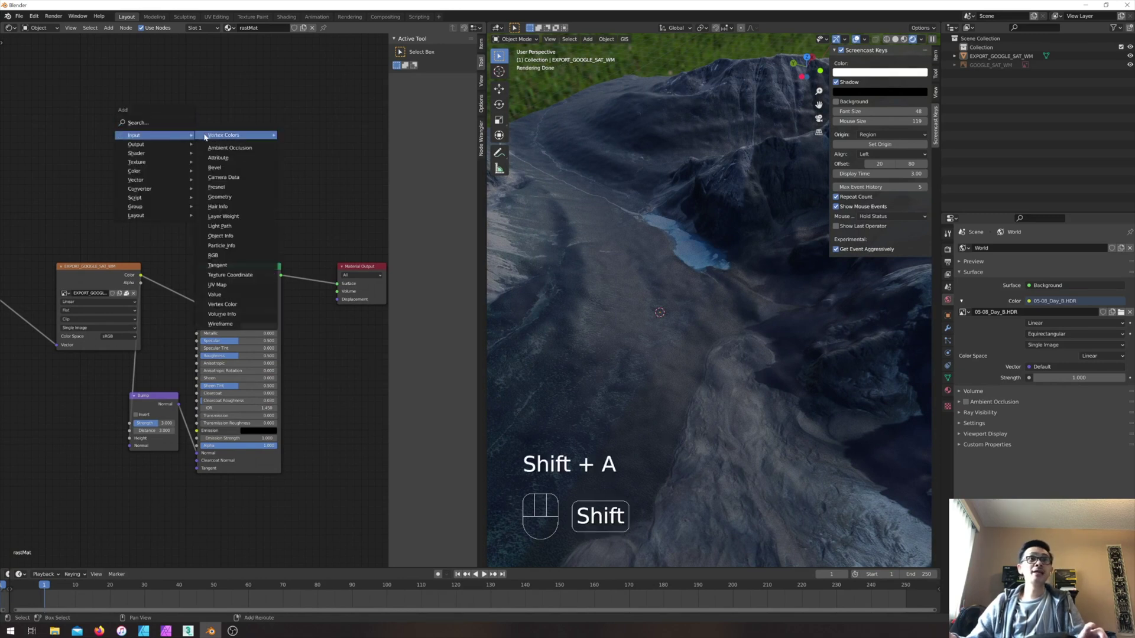
pyautogui.moveTo(182, 140)
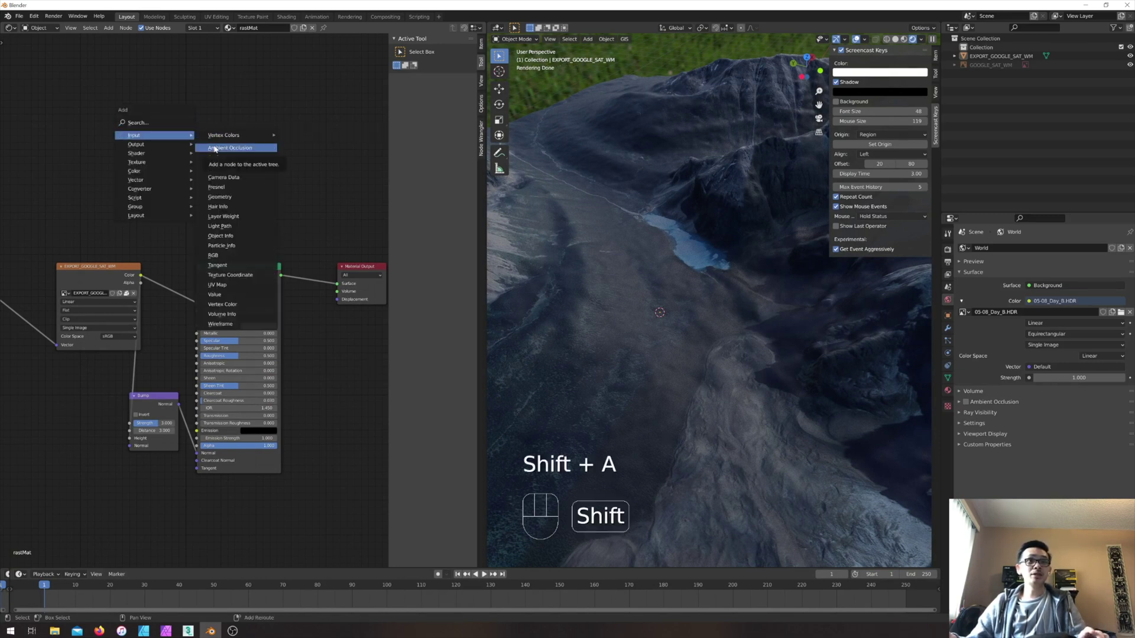
pyautogui.click(253, 153)
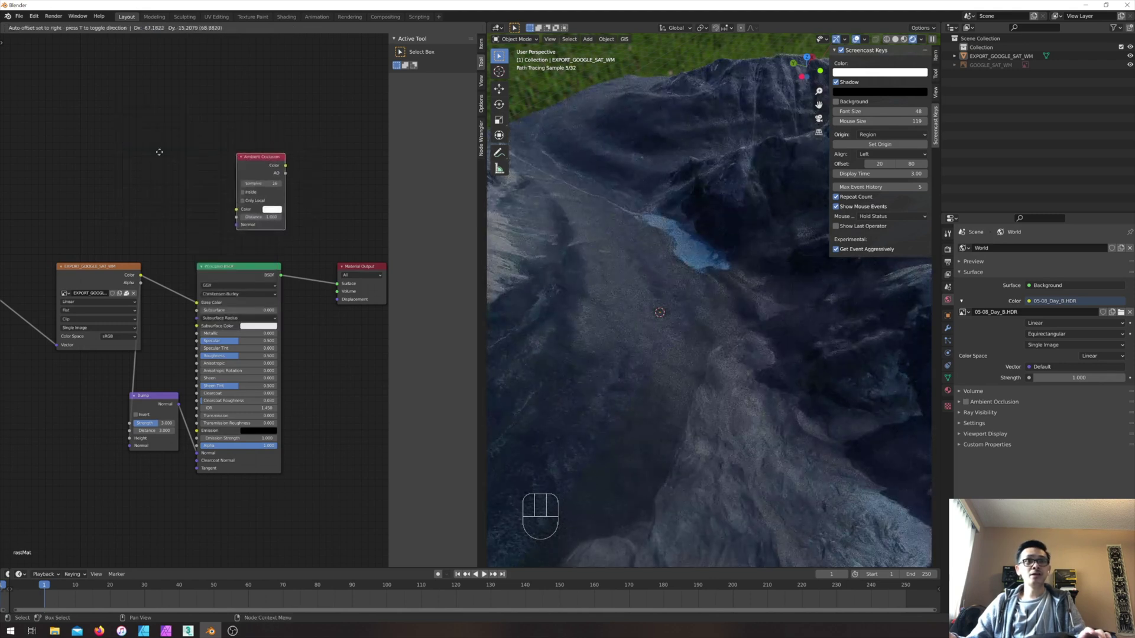
pyautogui.click(227, 153)
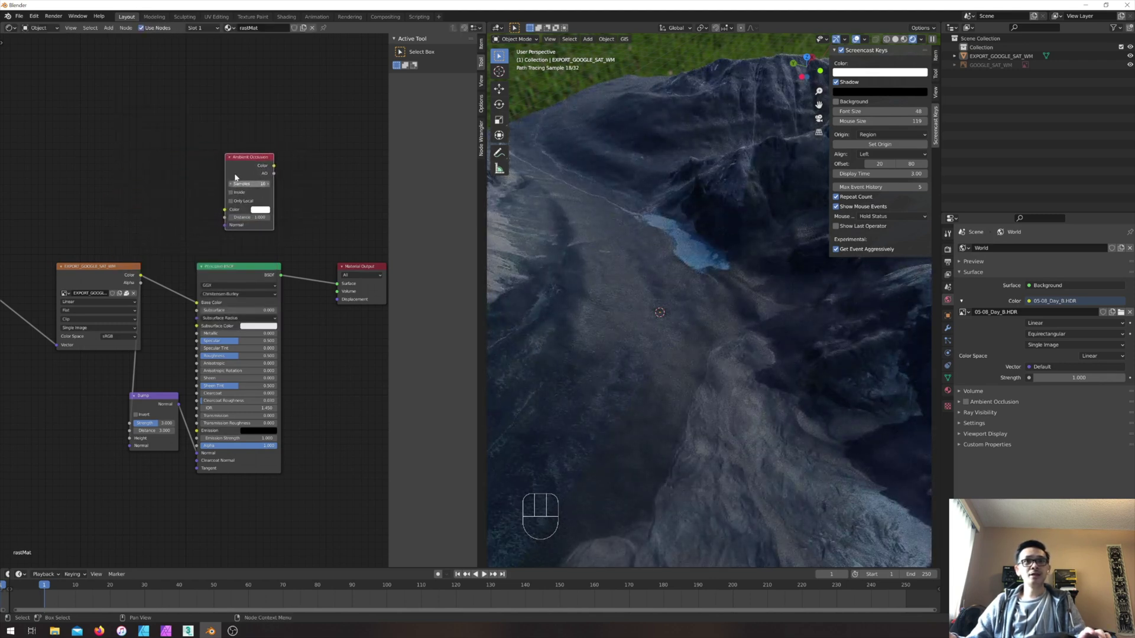
pyautogui.moveTo(274, 176); pyautogui.dragTo(236, 188, button='middle')
pyautogui.moveTo(236, 188); pyautogui.dragTo(301, 296)
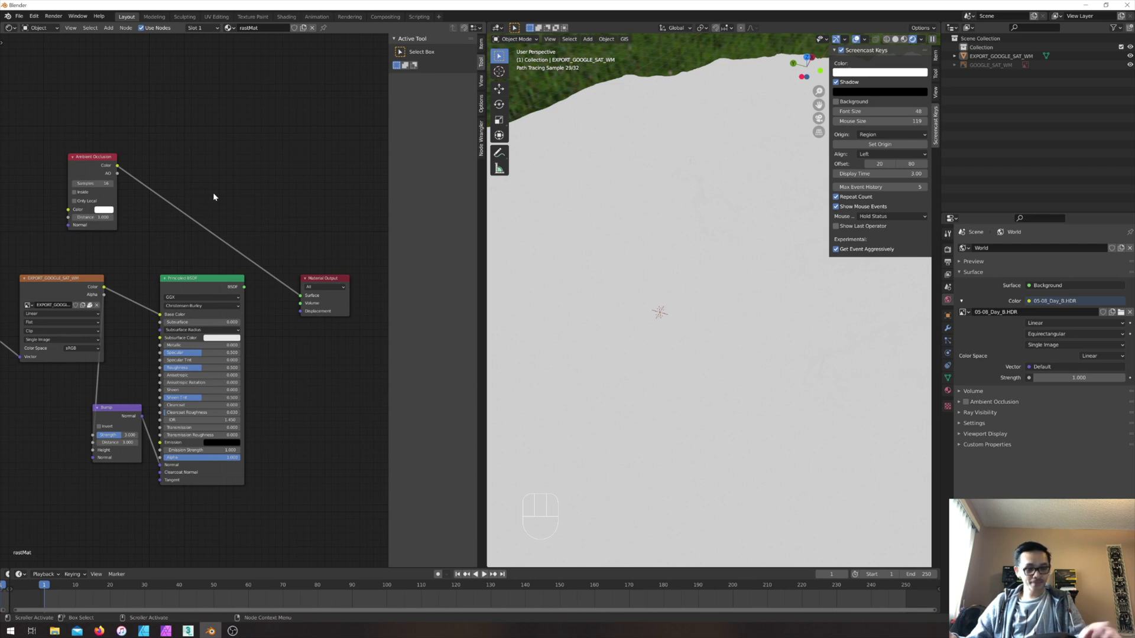
pyautogui.hotkey('shift', 'a')
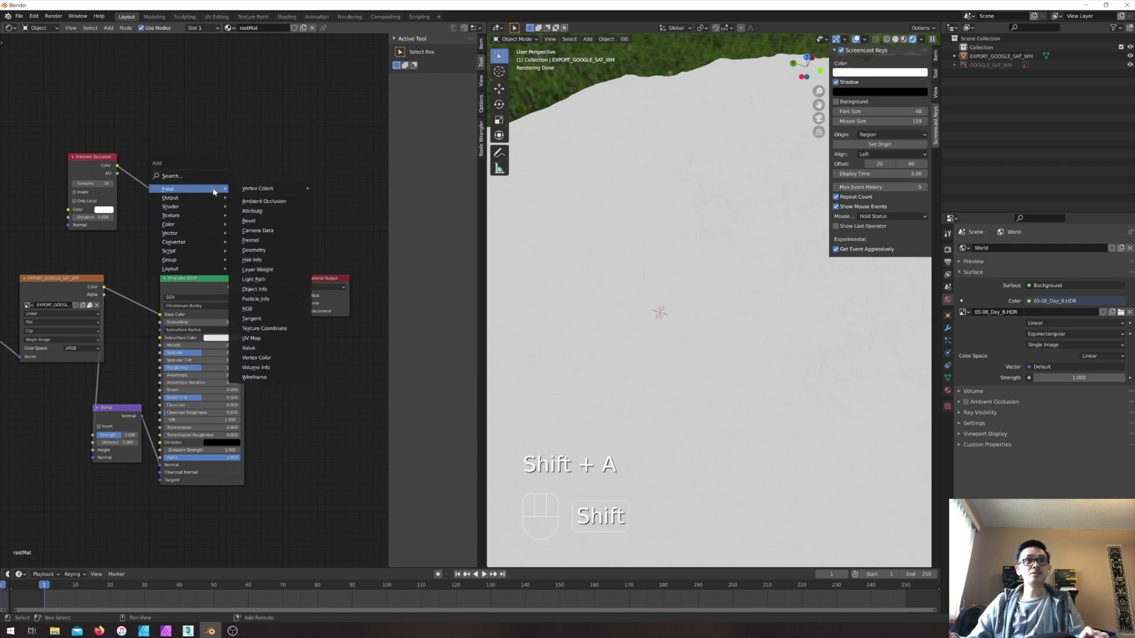
pyautogui.press('Down')
pyautogui.press('Down')
pyautogui.press('Down')
pyautogui.press('Down')
pyautogui.press('Down')
pyautogui.press('Down')
pyautogui.press('Right')
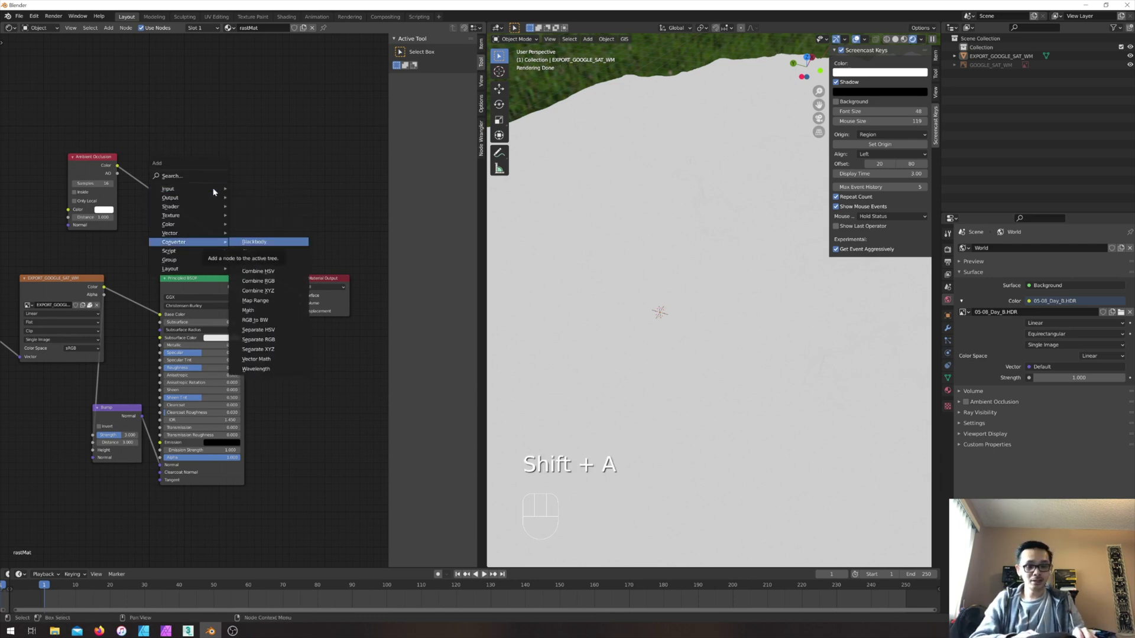
pyautogui.press('Down')
pyautogui.press('Down')
pyautogui.press('Down')
pyautogui.press('Down')
pyautogui.press('Down')
pyautogui.press('Down')
pyautogui.press('Return')
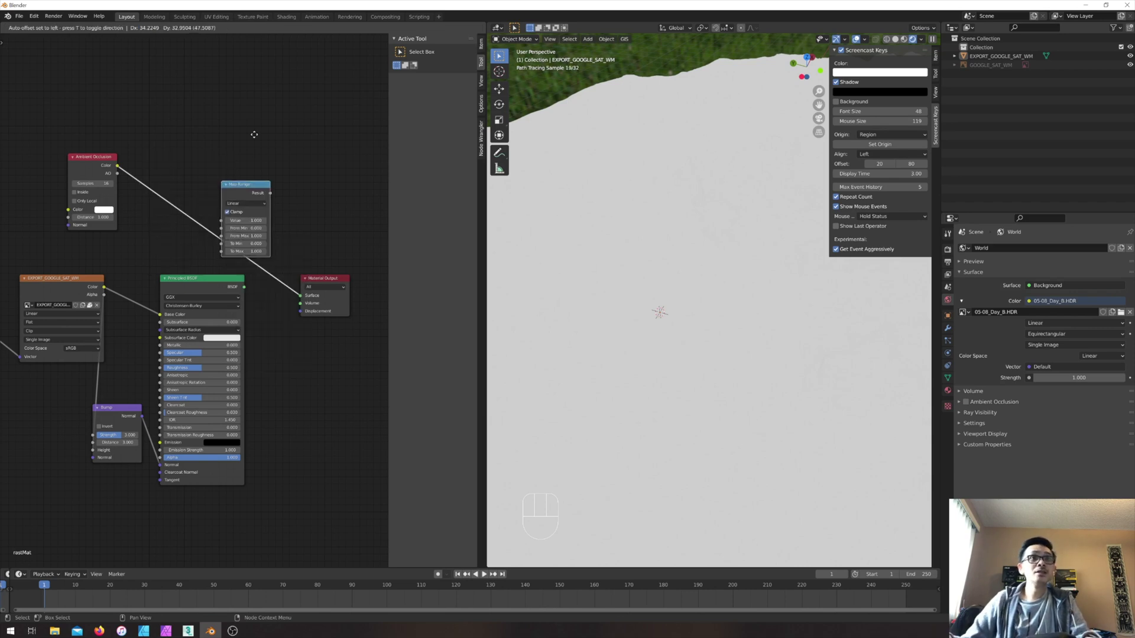
pyautogui.click(234, 98)
pyautogui.press('Delete')
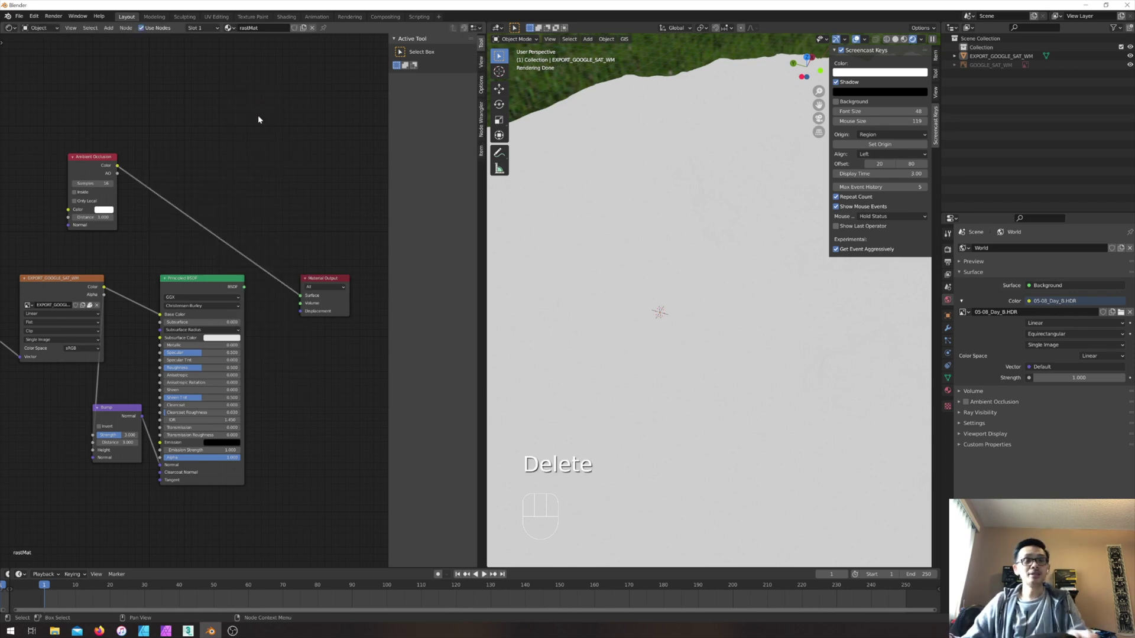
# - Insert a Math node on the link between the Ambient Occlusion and Material Output nodes and set its operation to Power
pyautogui.hotkey('shift', 'a')
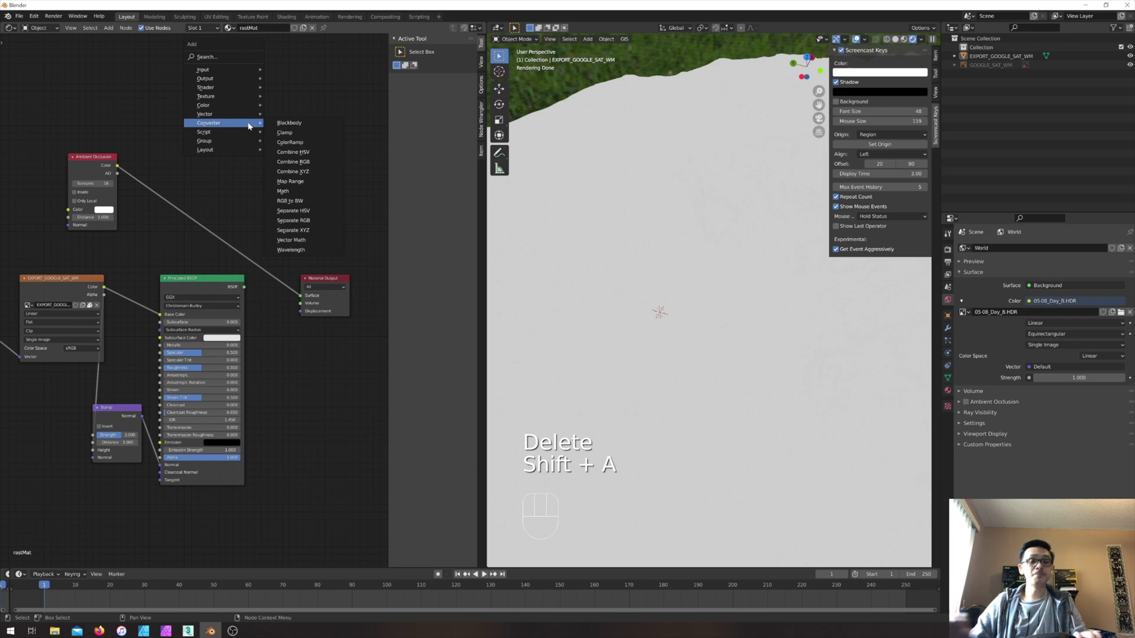
pyautogui.click(230, 56)
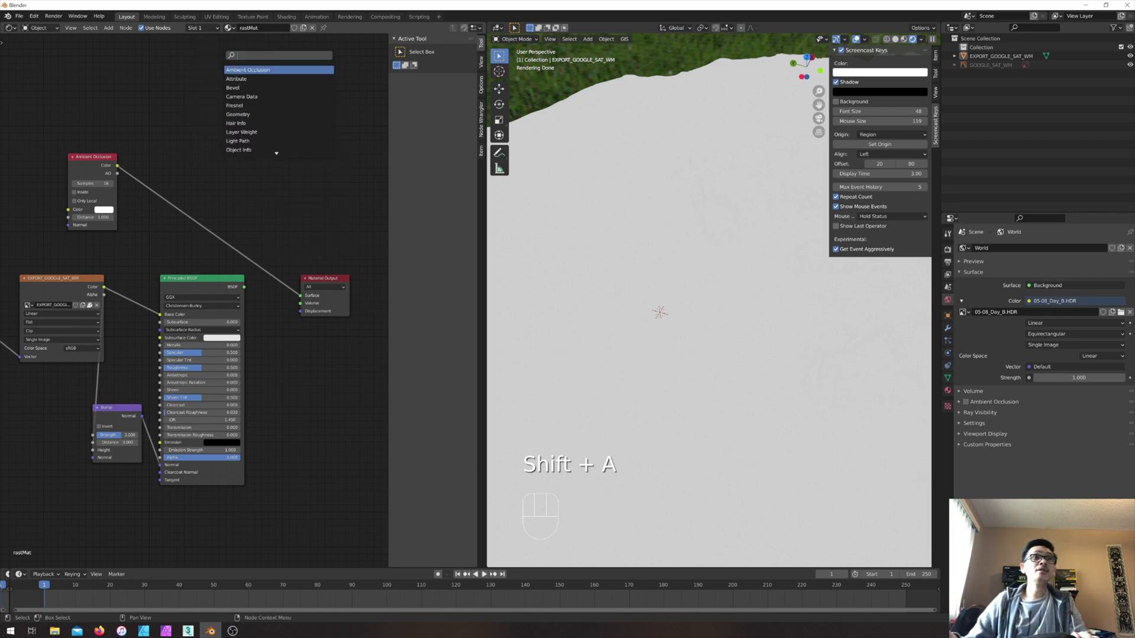
pyautogui.write('math')
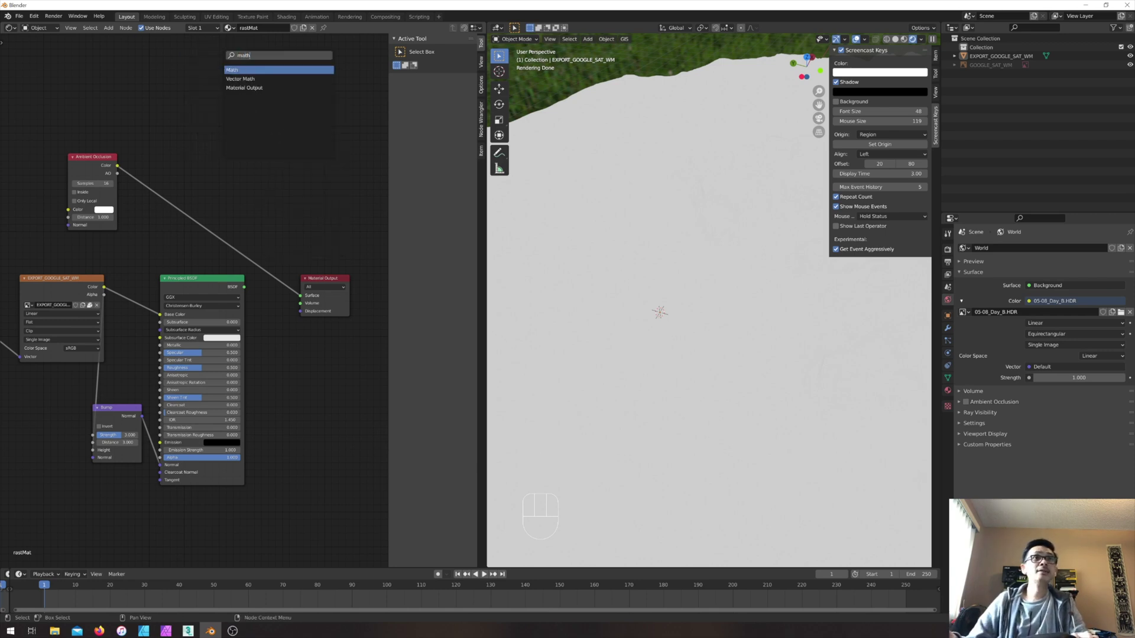
pyautogui.press('Return')
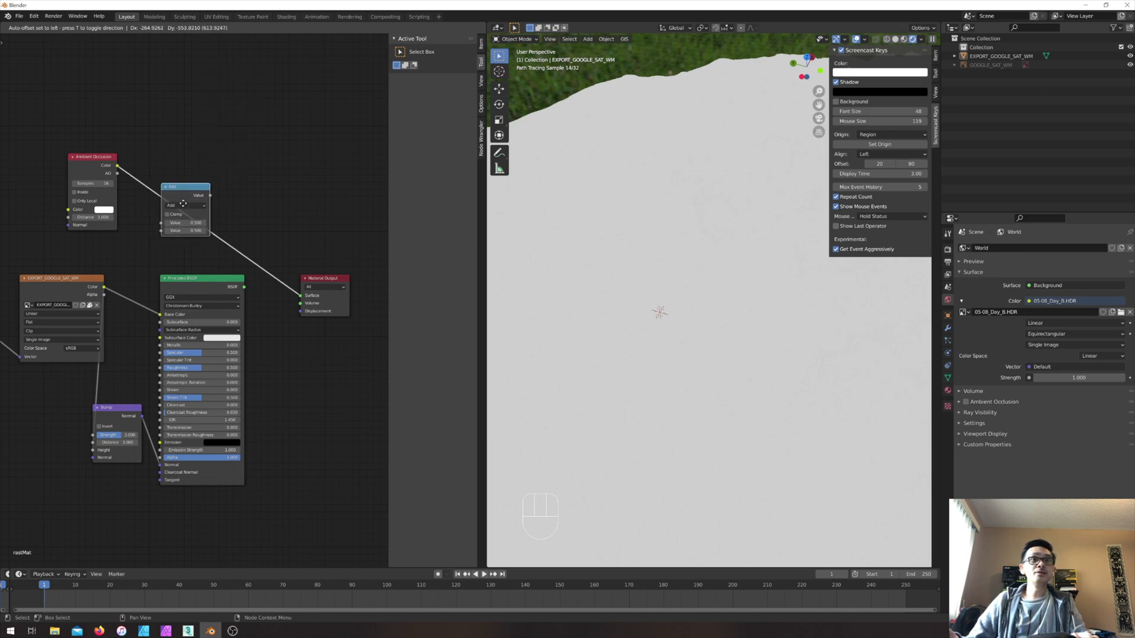
pyautogui.click(215, 206)
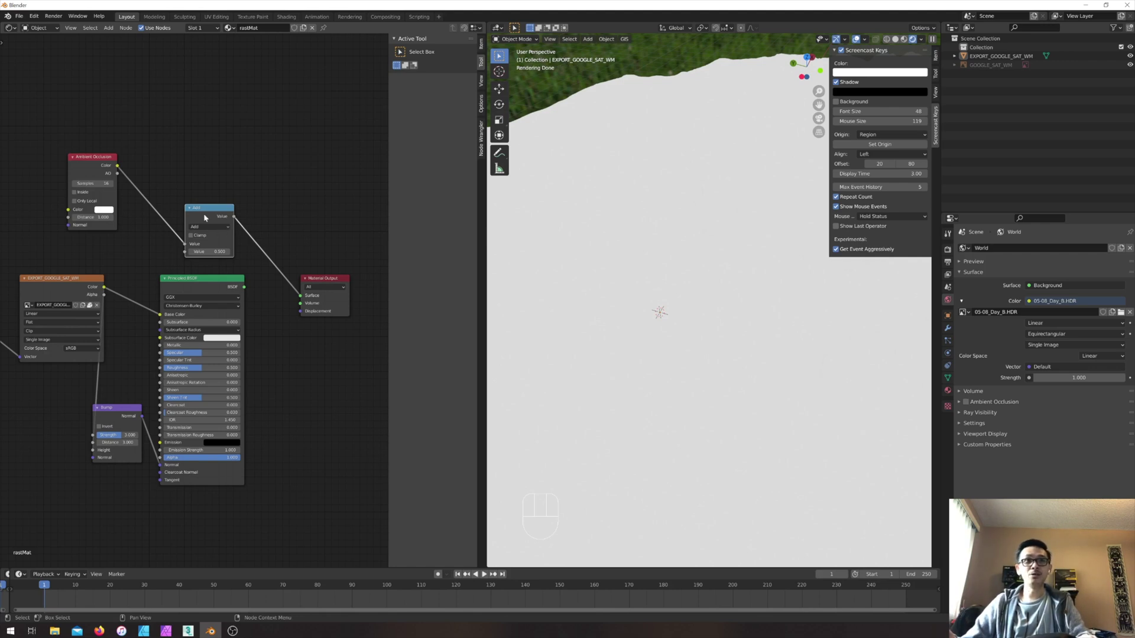
pyautogui.scroll(1, 223, 204)
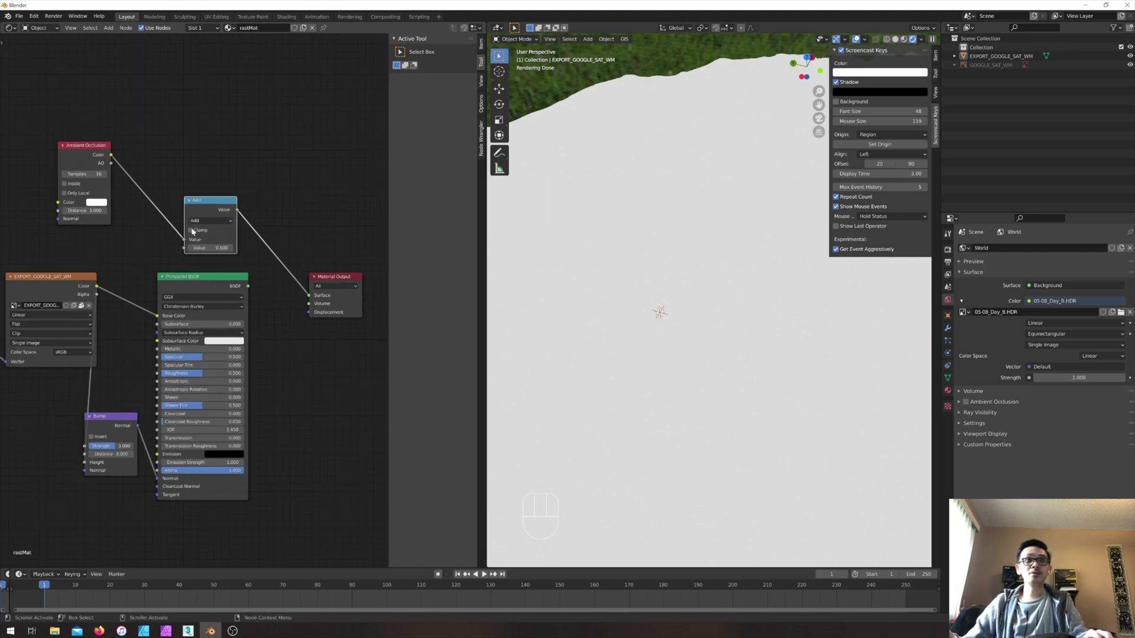
pyautogui.click(198, 221)
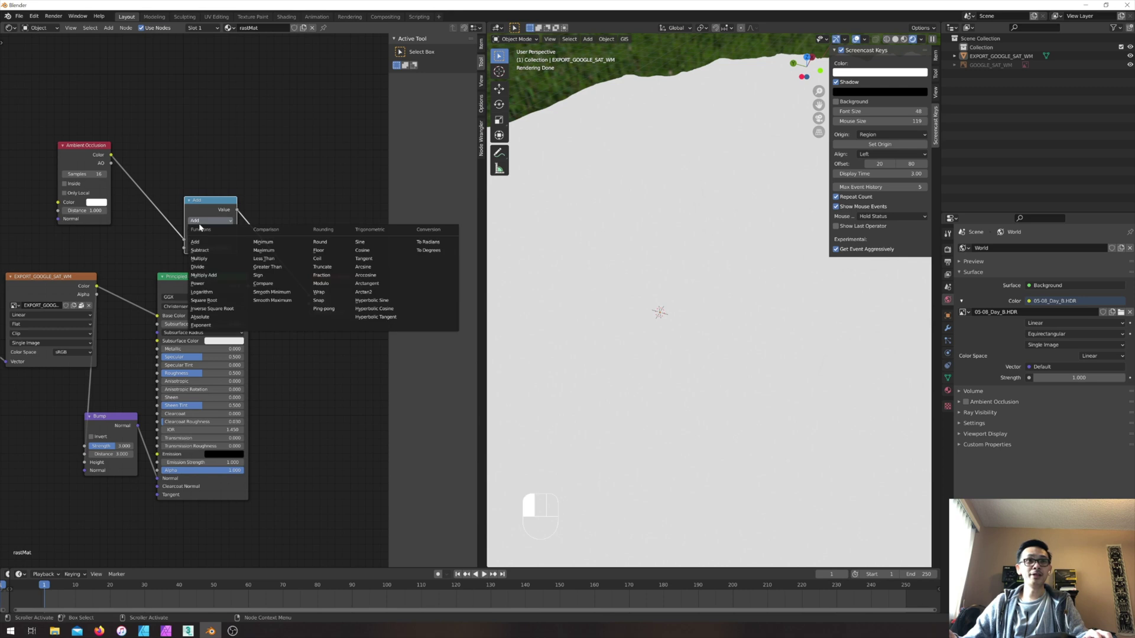
pyautogui.click(213, 284)
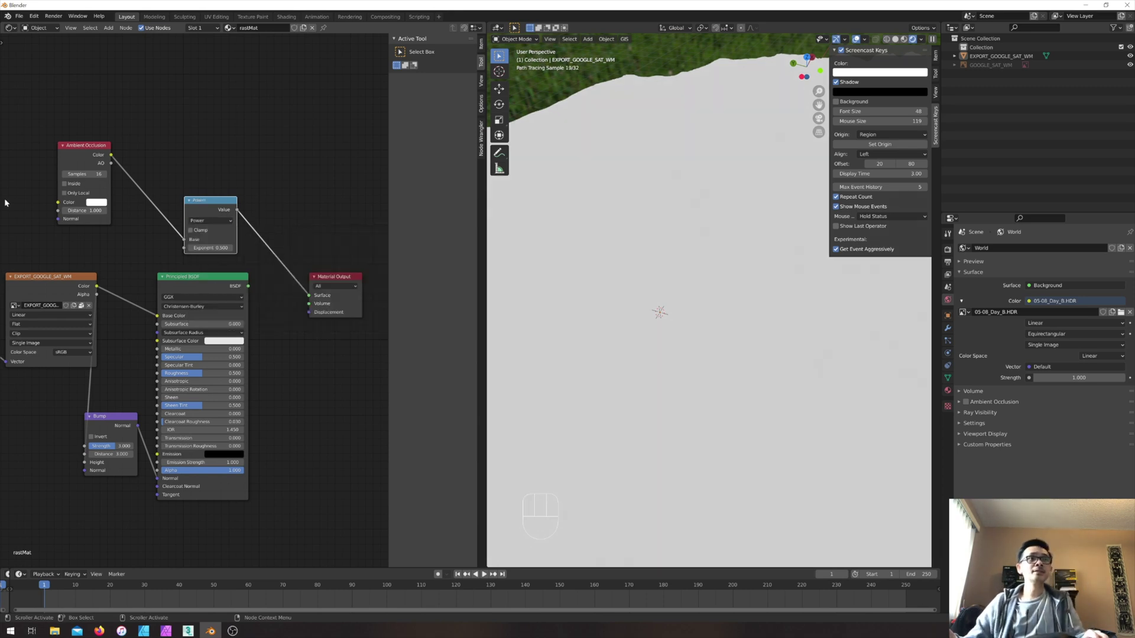
# - Set the Ambient Occlusion node's Distance to 25
pyautogui.click(74, 210)
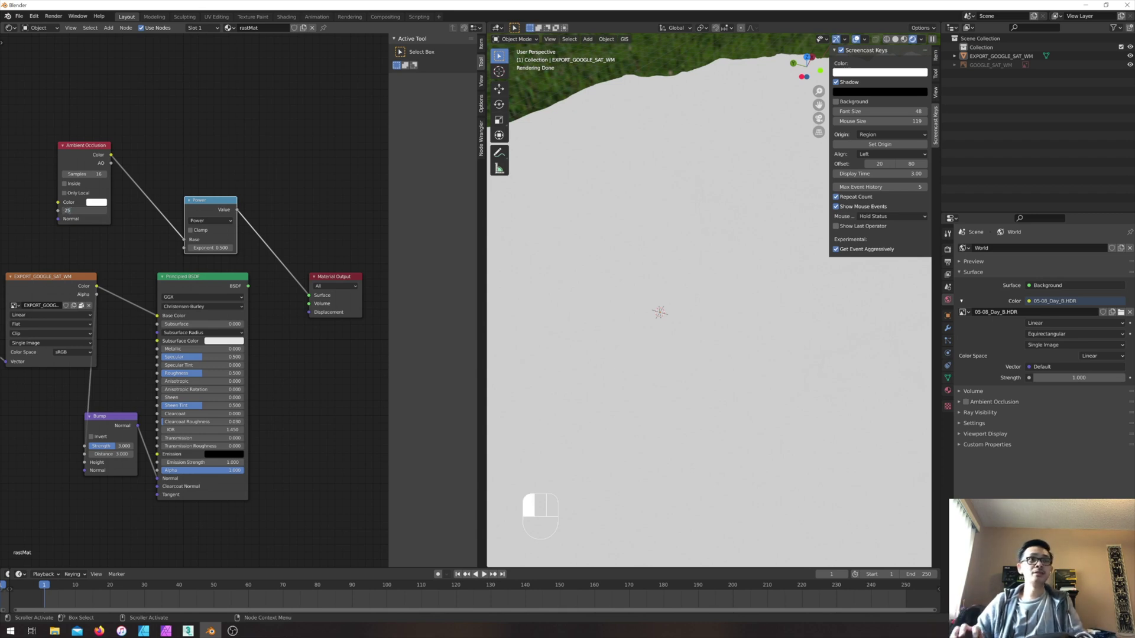
pyautogui.press('Return')
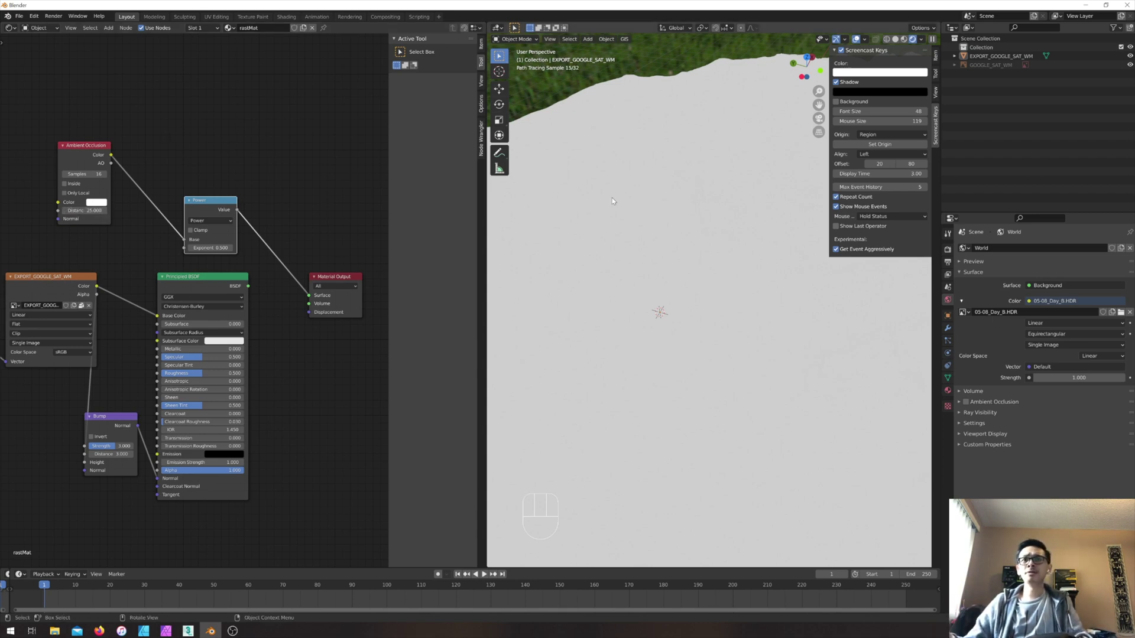
pyautogui.scroll(3, 667, 326)
pyautogui.scroll(-4, 668, 326)
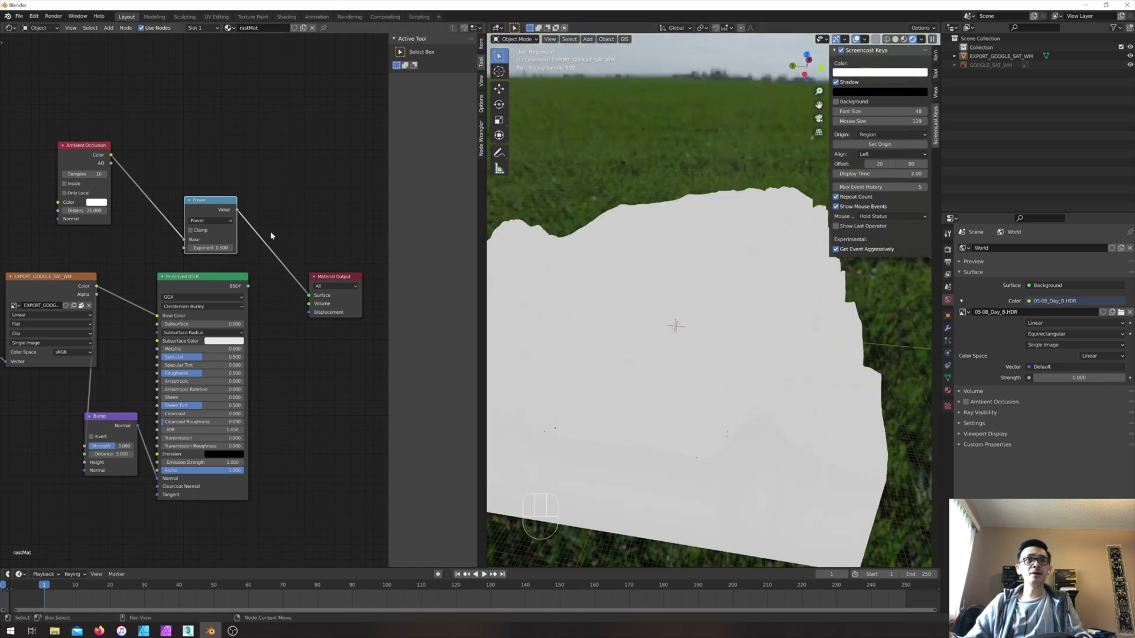
# - Try an Exponent of 10 on the Power node, and raise it to 25 for stronger occlusion contrast
pyautogui.click(205, 248)
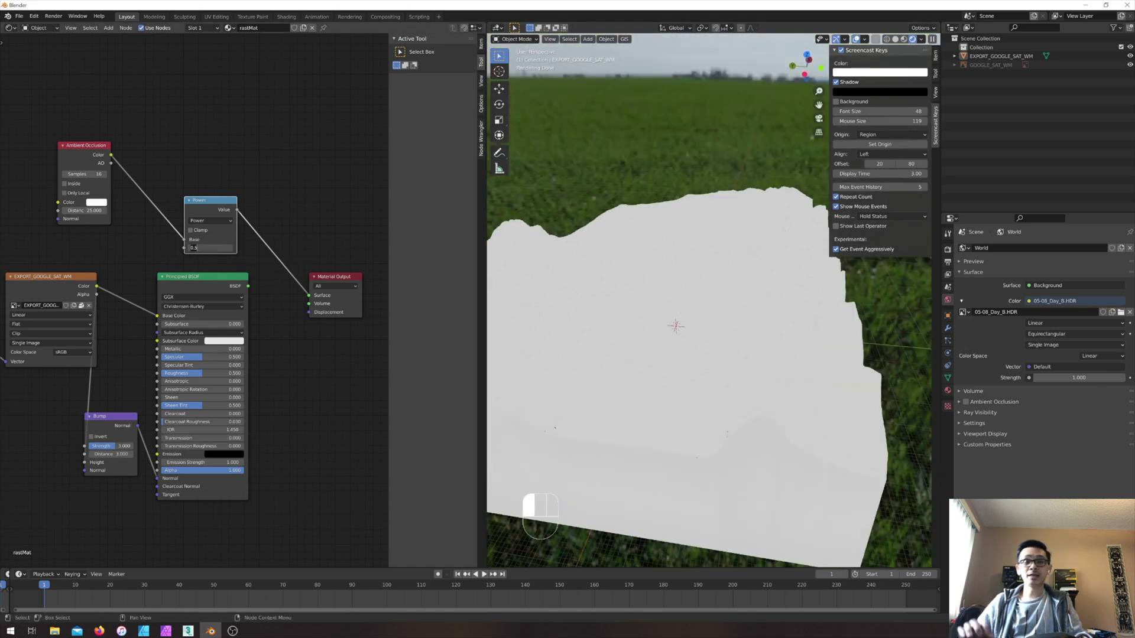
pyautogui.press('Return')
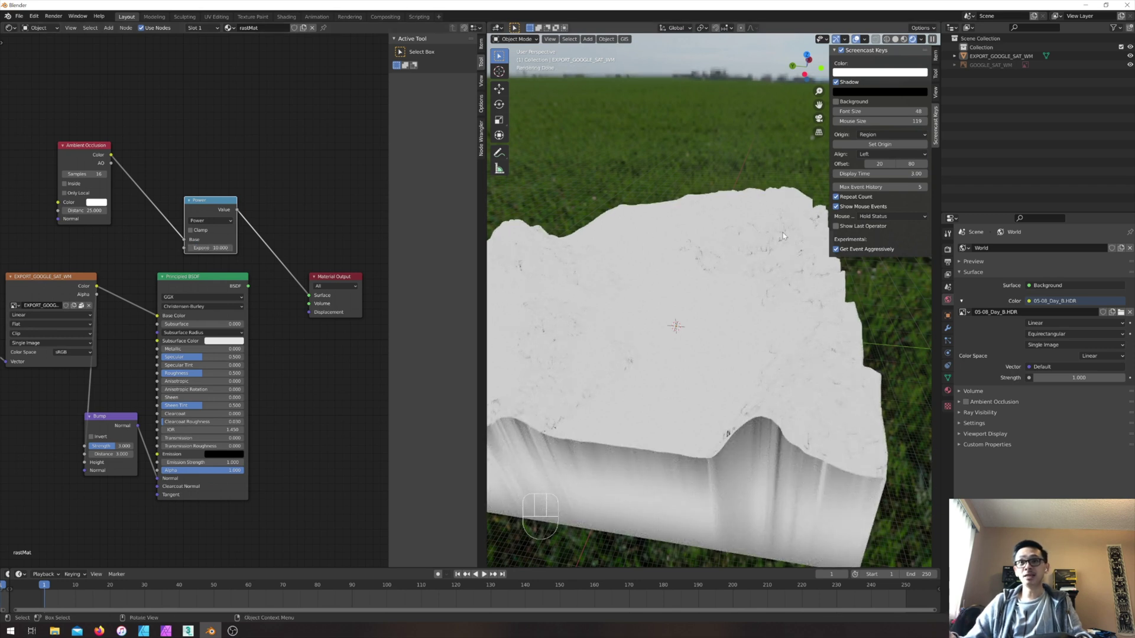
pyautogui.scroll(4, 786, 236)
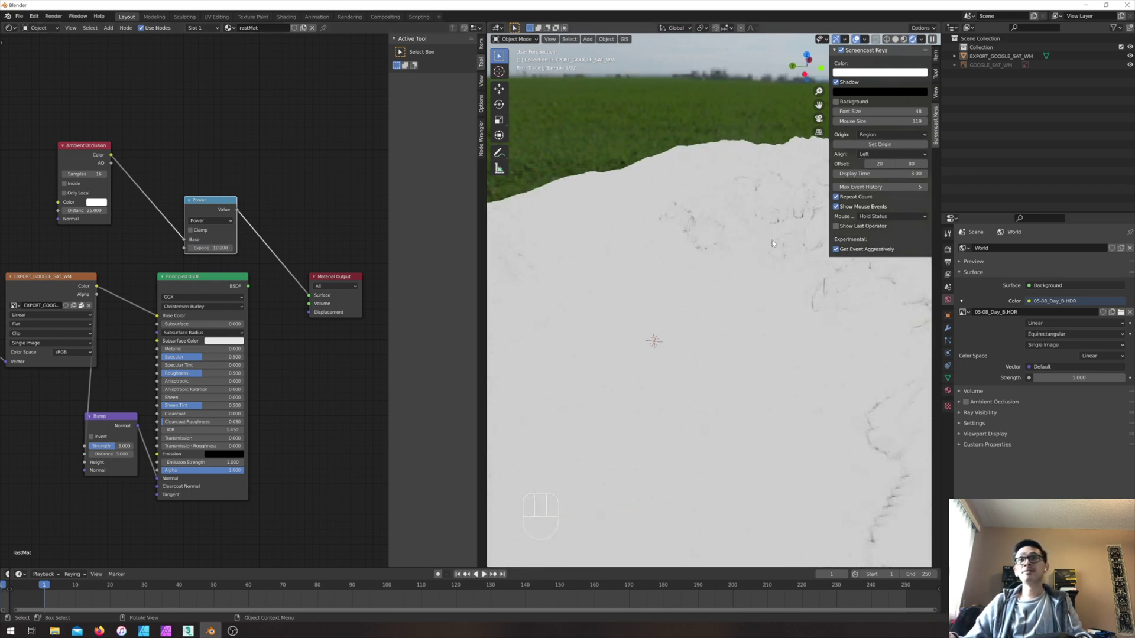
pyautogui.click(210, 248)
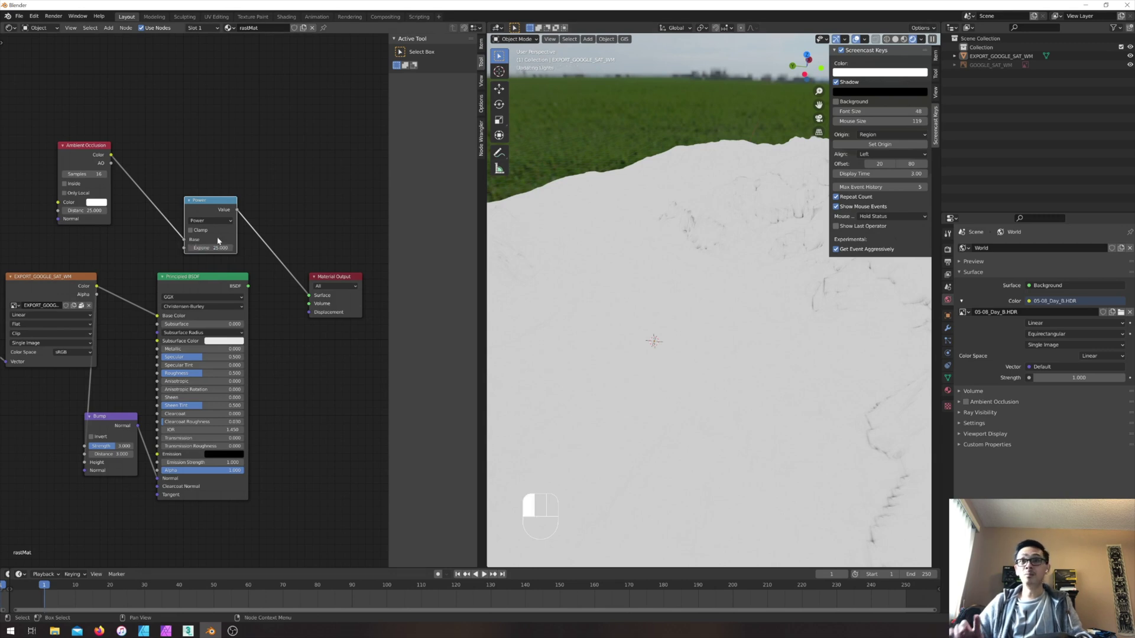
pyautogui.moveTo(674, 307); pyautogui.dragTo(731, 337, button='middle')
# - Move the Ambient Occlusion and Power nodes farther above the satellite texture and Principled BSDF nodes
pyautogui.moveTo(133, 146); pyautogui.dragTo(236, 171, button='middle')
pyautogui.moveTo(117, 116); pyautogui.dragTo(154, 152)
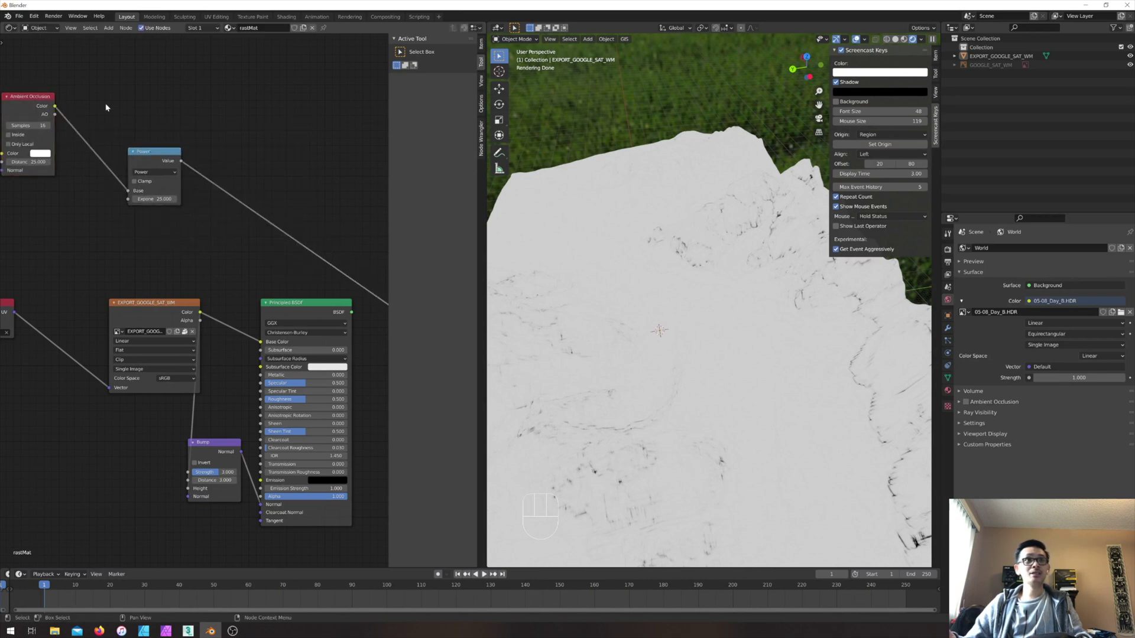
pyautogui.moveTo(83, 104); pyautogui.dragTo(138, 111, button='middle')
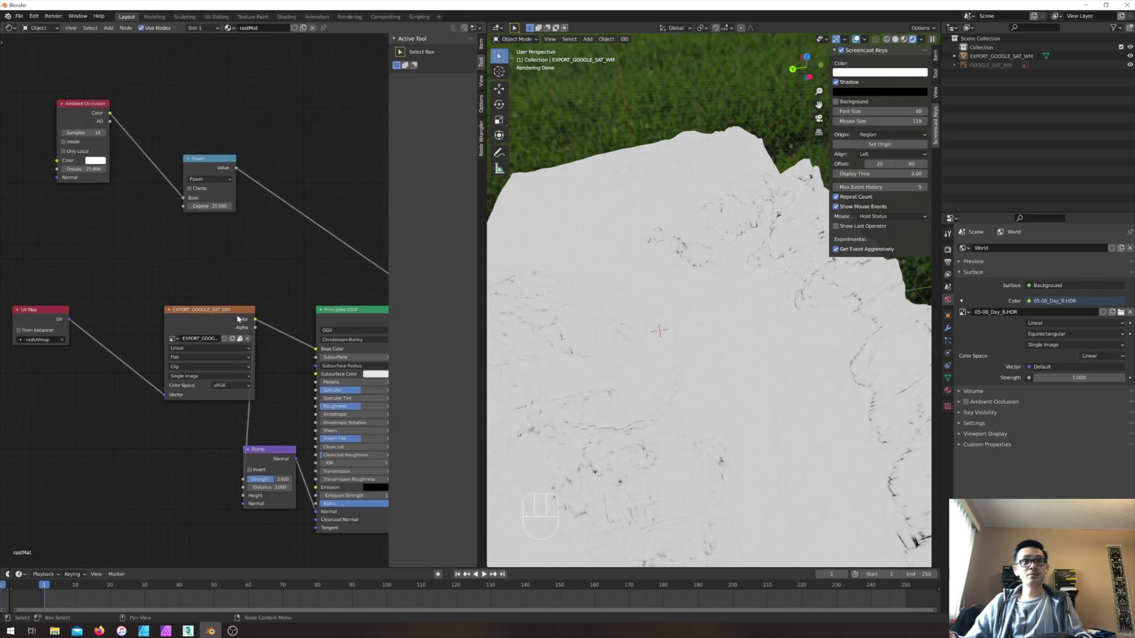
# - Insert a MixRGB node on the link between the satellite texture's Color and the Principled BSDF's Base Color
pyautogui.moveTo(224, 273); pyautogui.dragTo(153, 269, button='middle')
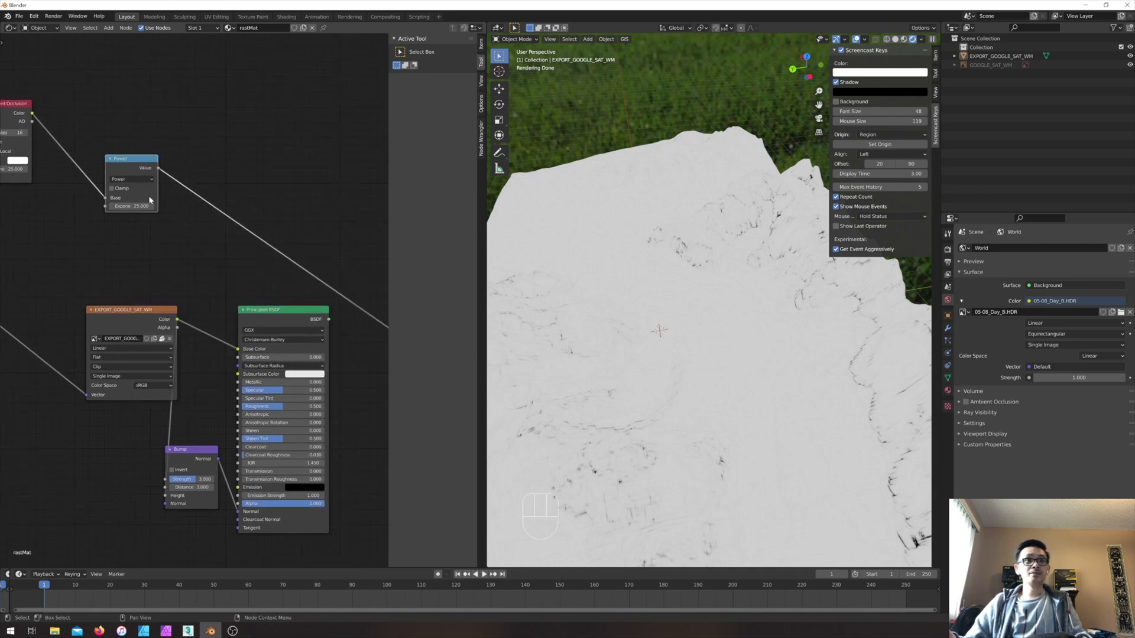
pyautogui.click(196, 277)
pyautogui.hotkey('shift', 'a')
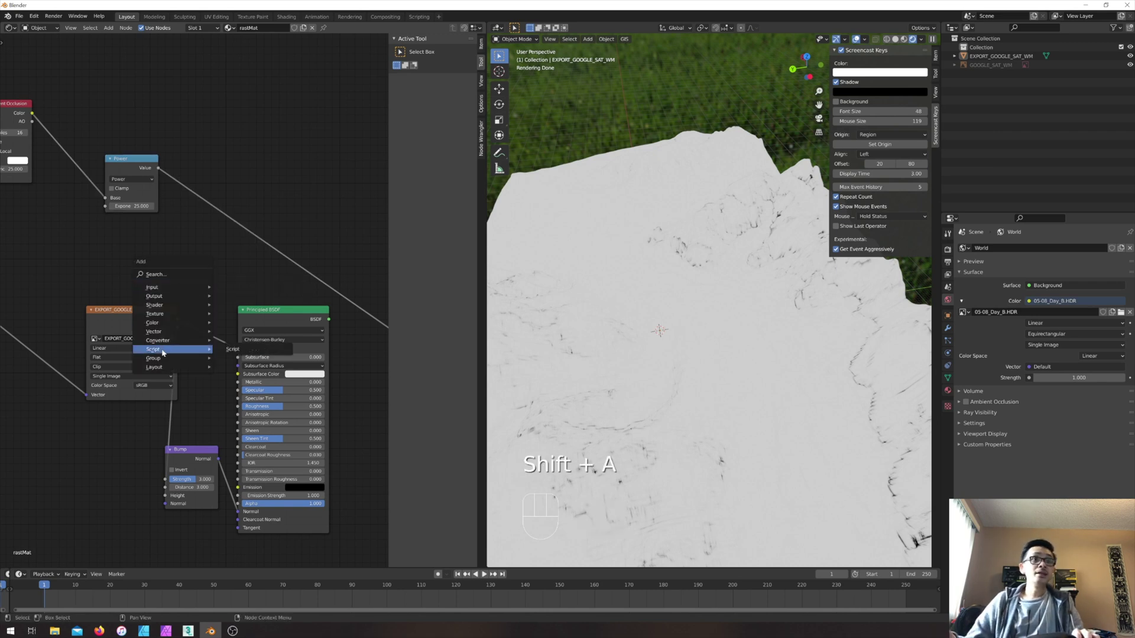
pyautogui.moveTo(175, 334)
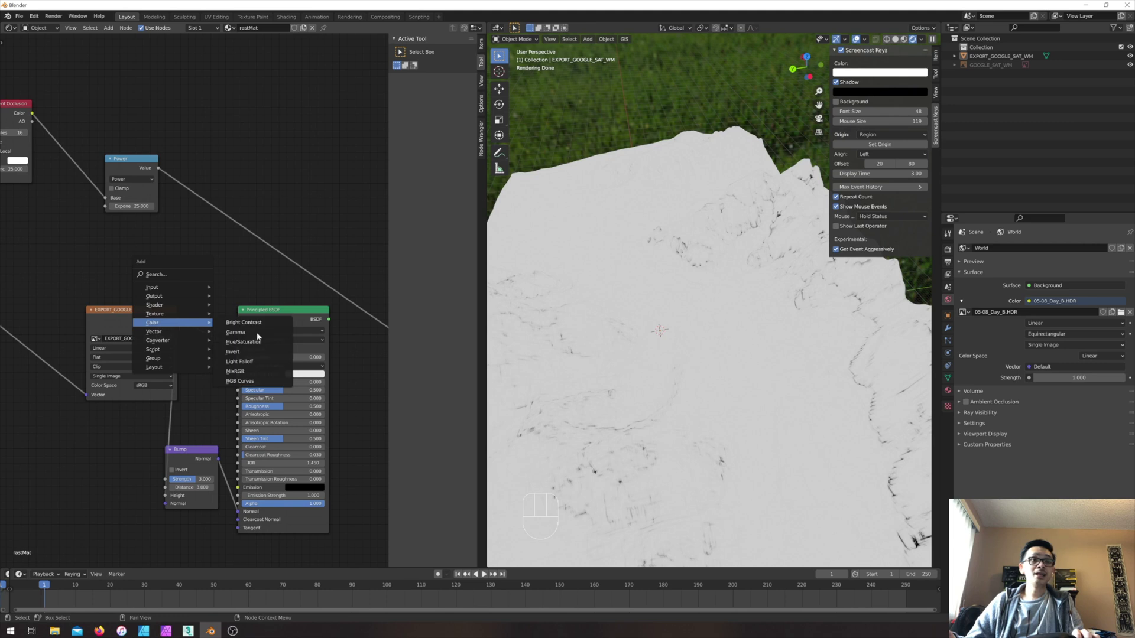
pyautogui.click(248, 371)
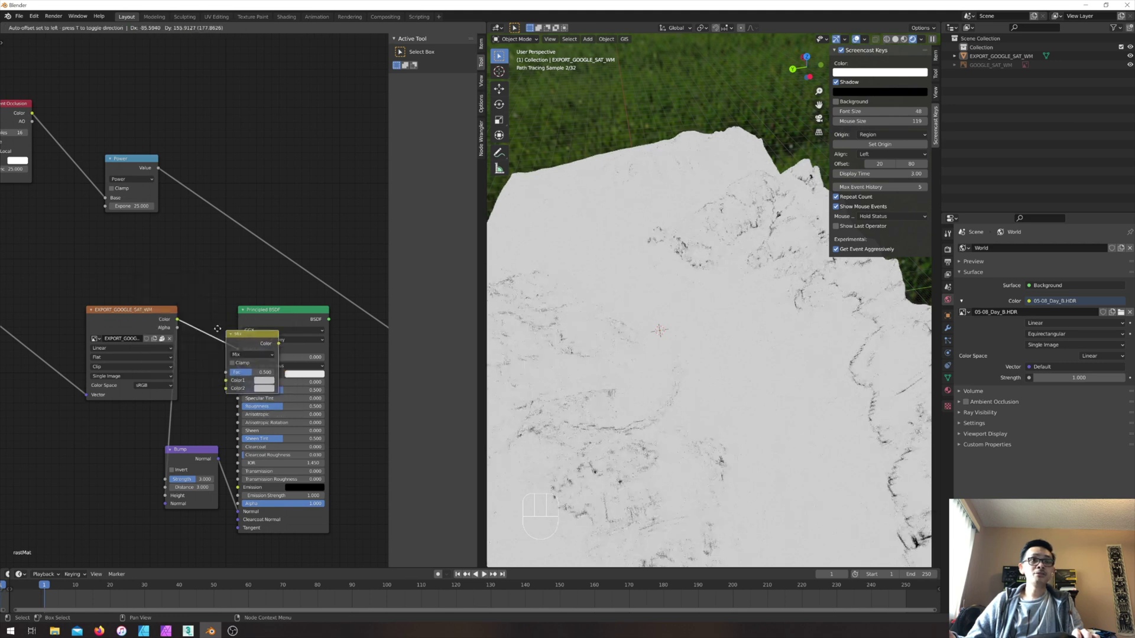
pyautogui.click(172, 312)
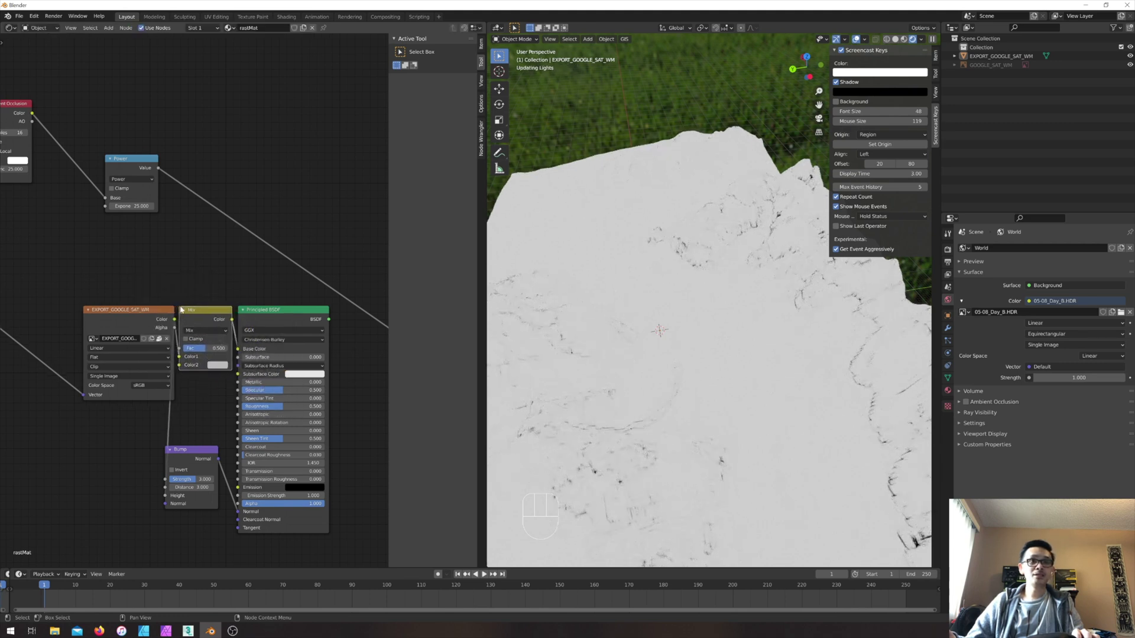
# - Connect the Power node's Value output to the Mix node's Color2 input
pyautogui.moveTo(97, 347); pyautogui.dragTo(184, 320, button='middle')
pyautogui.scroll(-1, 206, 182)
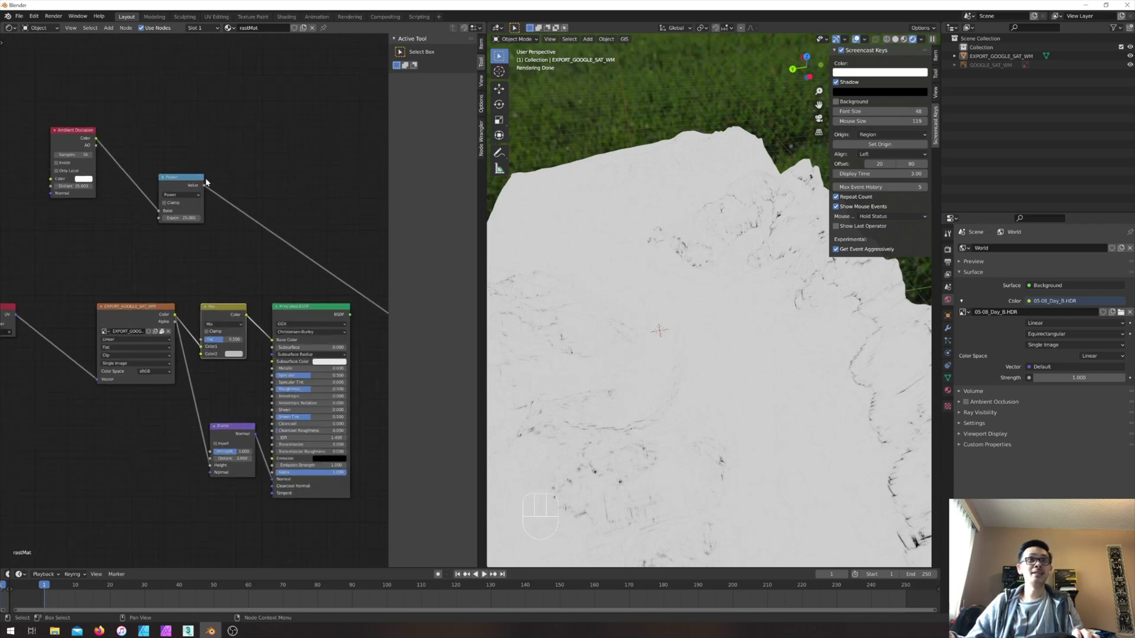
pyautogui.scroll(1, 207, 185)
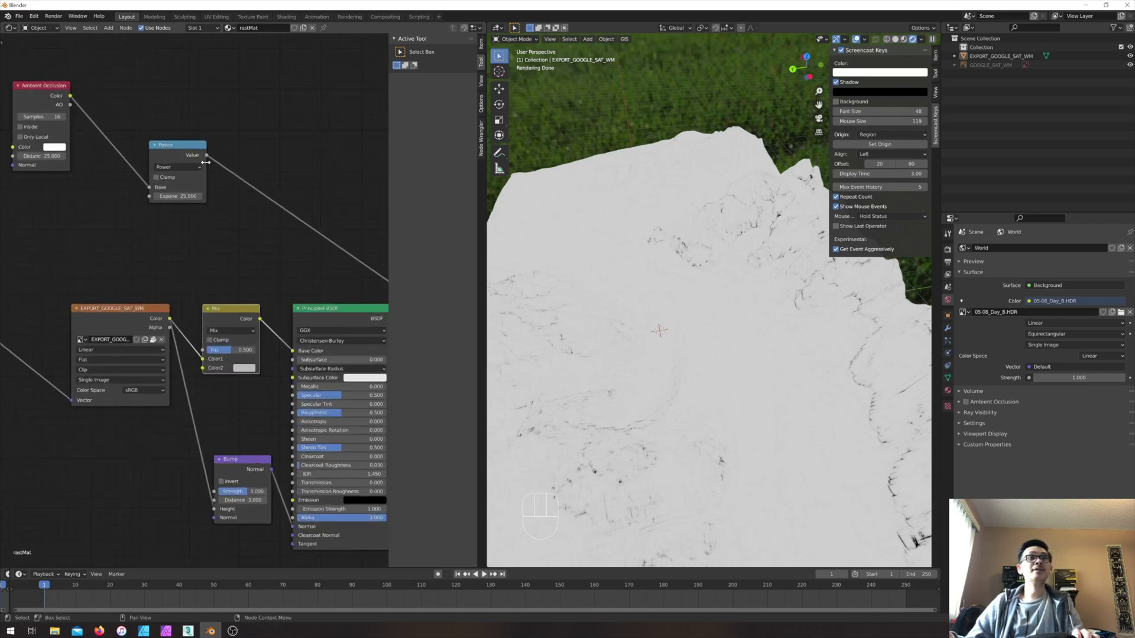
pyautogui.moveTo(207, 156); pyautogui.dragTo(201, 369)
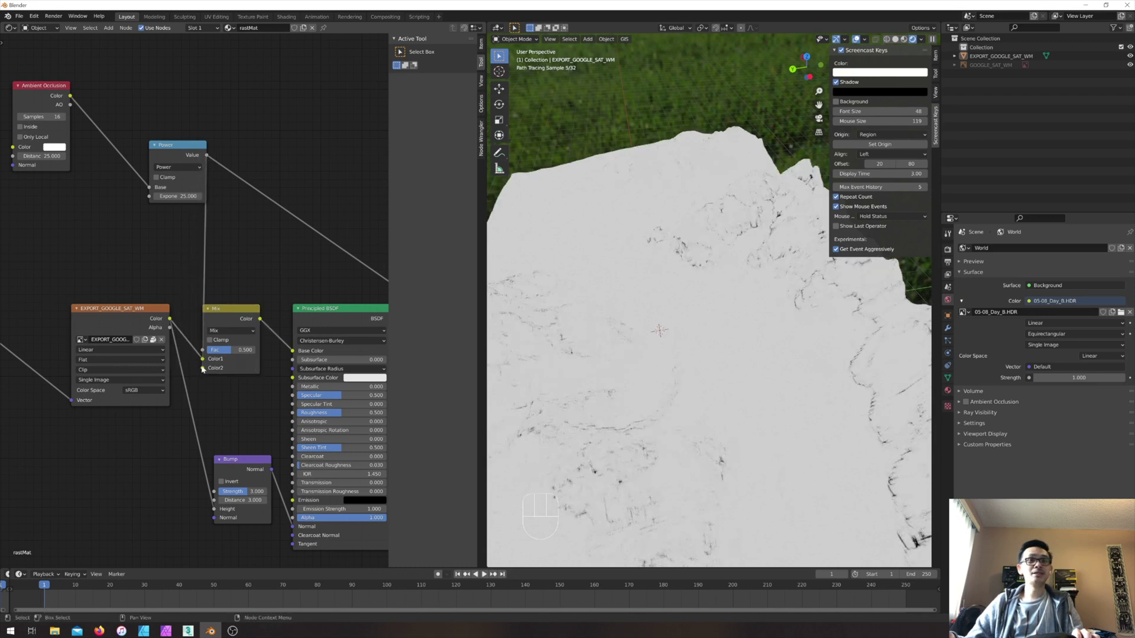
# - Set the Mix node's blending mode to Multiply, and route the Principled BSDF back into the Material Output's Surface
pyautogui.scroll(-2, 256, 346)
pyautogui.scroll(1, 252, 327)
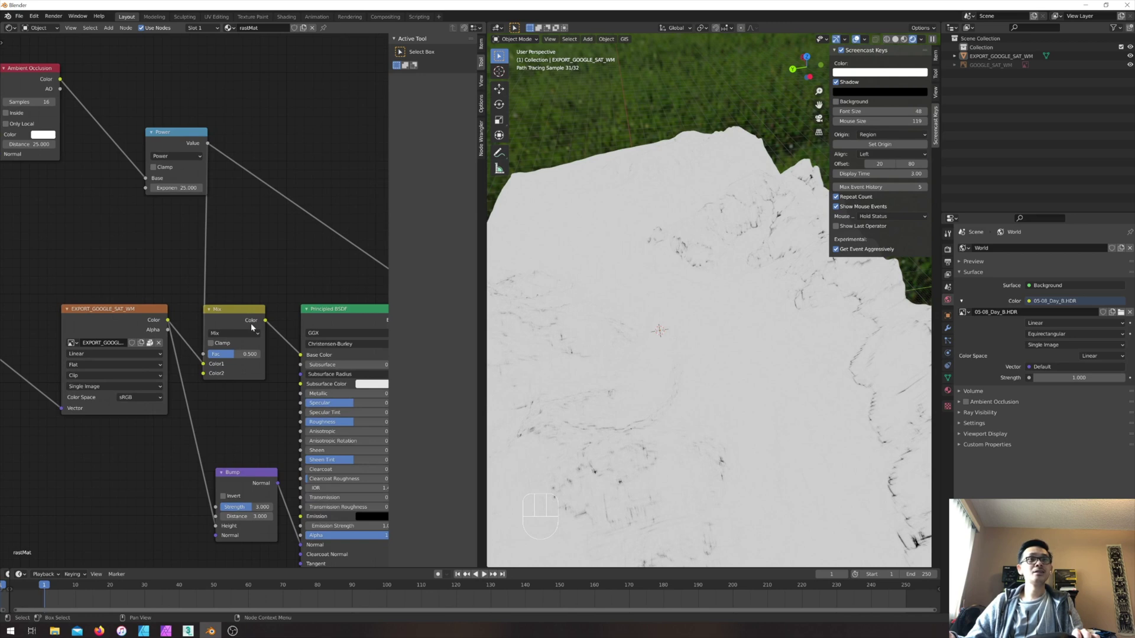
pyautogui.click(232, 334)
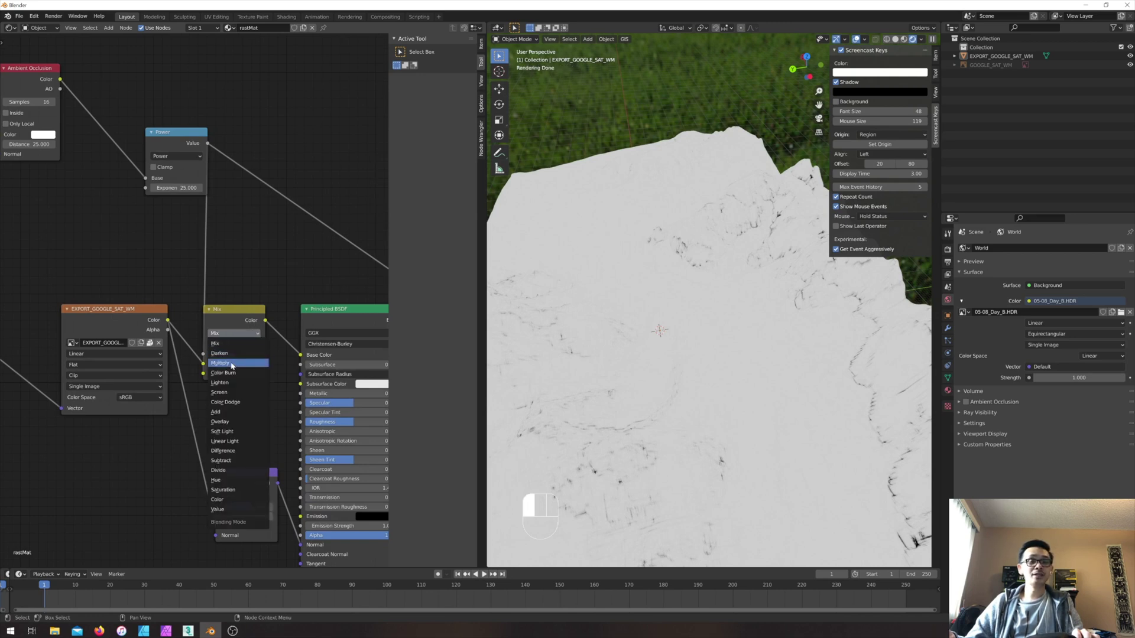
pyautogui.click(233, 364)
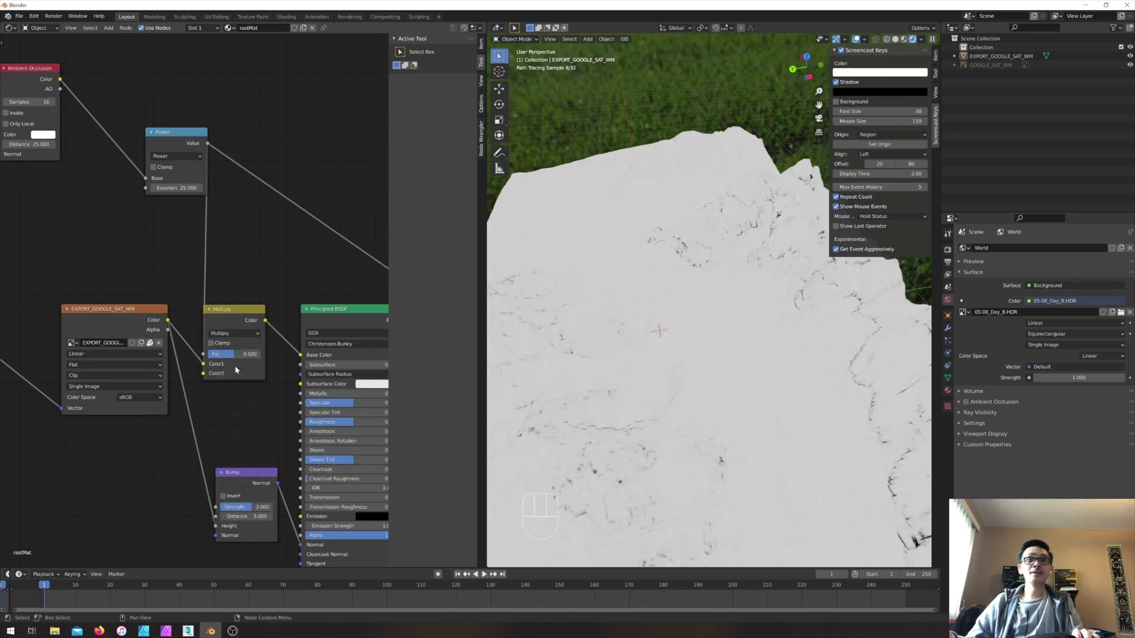
pyautogui.moveTo(235, 366); pyautogui.dragTo(127, 350, button='middle')
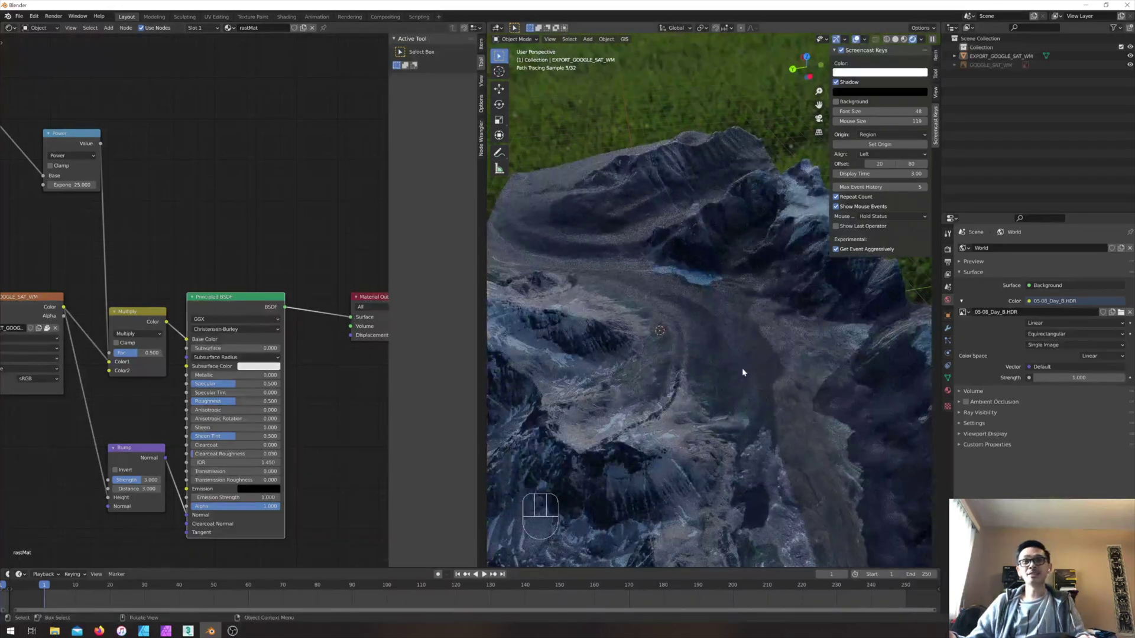
# - Examine the rendered terrain from several angles, close up around the lake and from a distance, to judge the ambient-occlusion shading
pyautogui.moveTo(743, 368); pyautogui.dragTo(697, 372, button='middle')
pyautogui.scroll(-3, 712, 373)
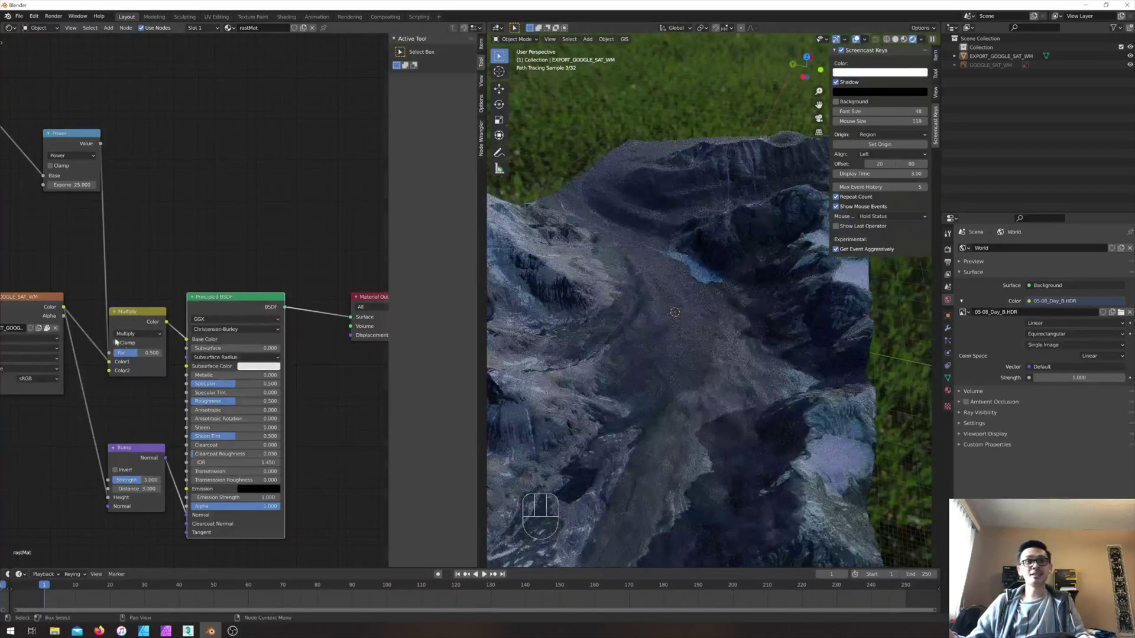
pyautogui.scroll(1, 195, 296)
pyautogui.moveTo(195, 296); pyautogui.dragTo(283, 285, button='middle')
pyautogui.moveTo(711, 328); pyautogui.dragTo(726, 308, button='middle')
pyautogui.scroll(8, 726, 308)
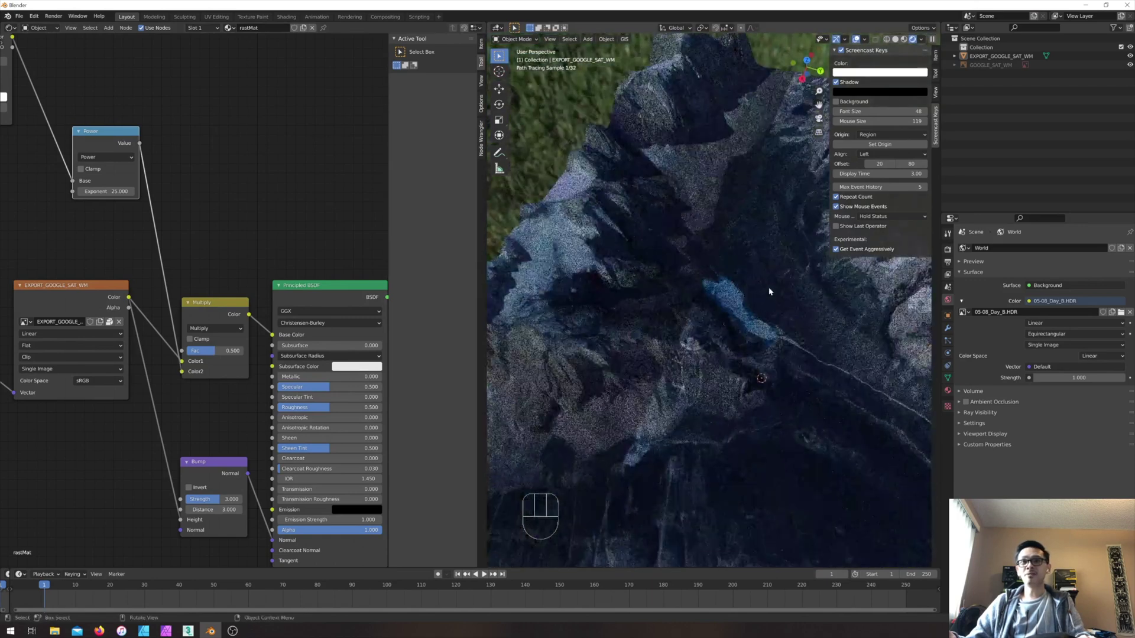
pyautogui.moveTo(769, 346); pyautogui.dragTo(719, 286, button='middle')
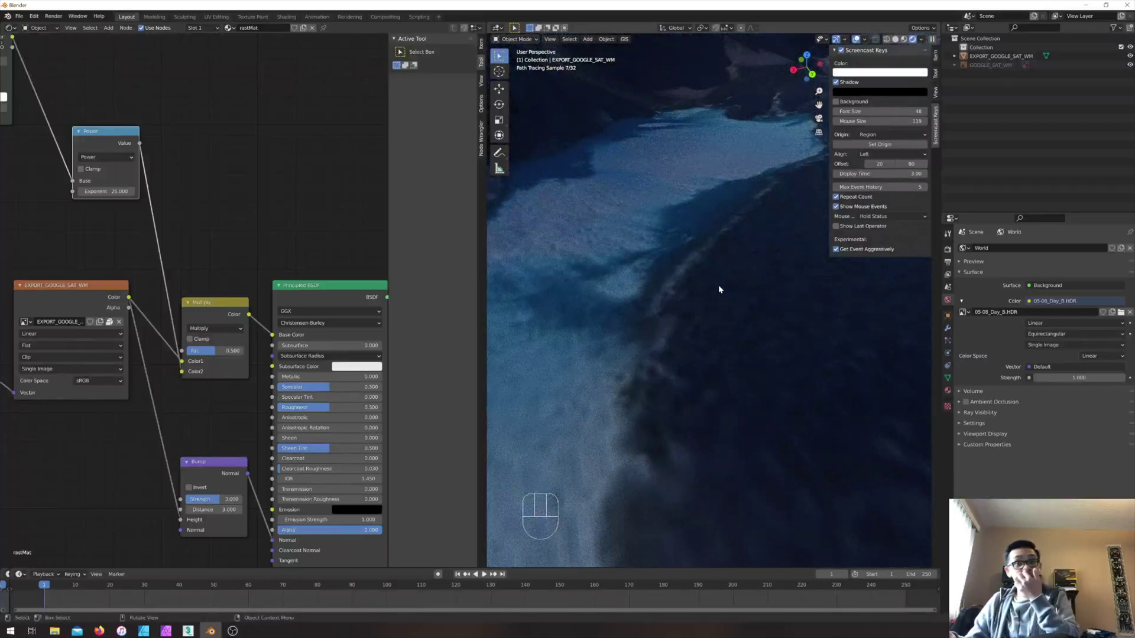
pyautogui.scroll(4, 658, 257)
pyautogui.scroll(-6, 658, 257)
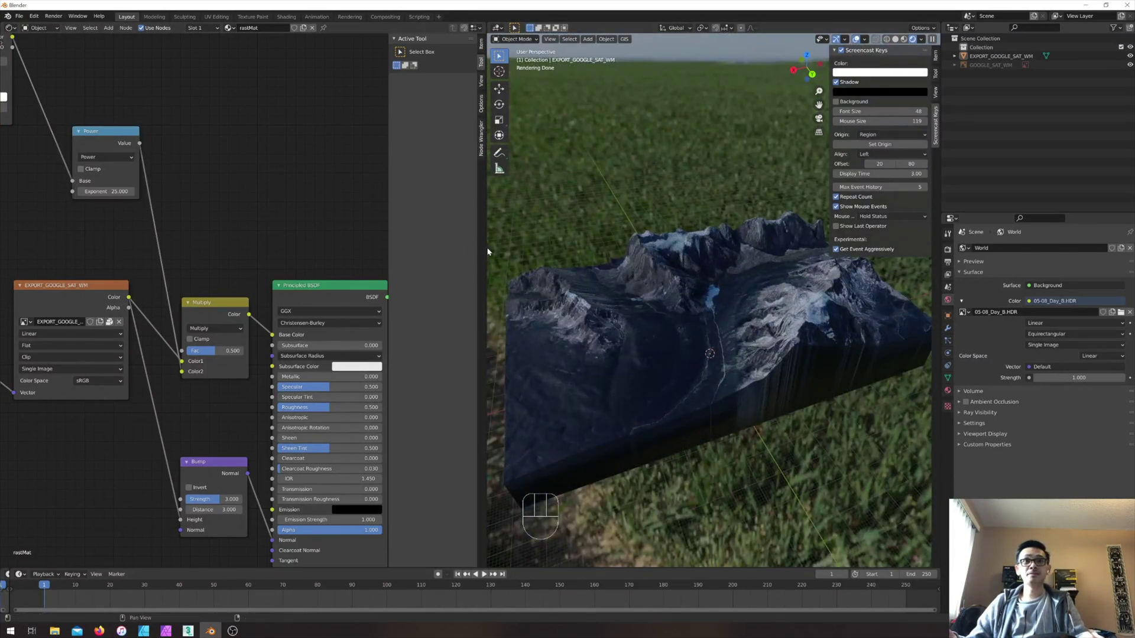
# - Widen the 3D viewport over the shader editor and switch it to Material Preview shading with the terrain's side walls in view
pyautogui.moveTo(488, 252); pyautogui.dragTo(108, 251)
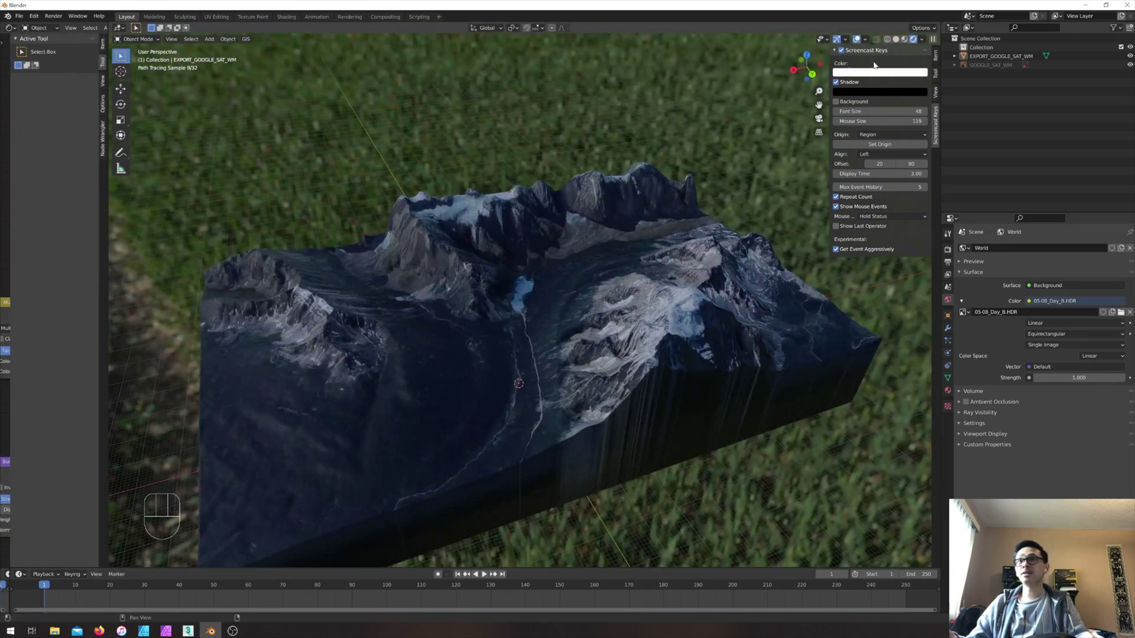
pyautogui.click(904, 40)
pyautogui.scroll(-3, 414, 201)
pyautogui.moveTo(449, 201); pyautogui.dragTo(378, 198, button='middle')
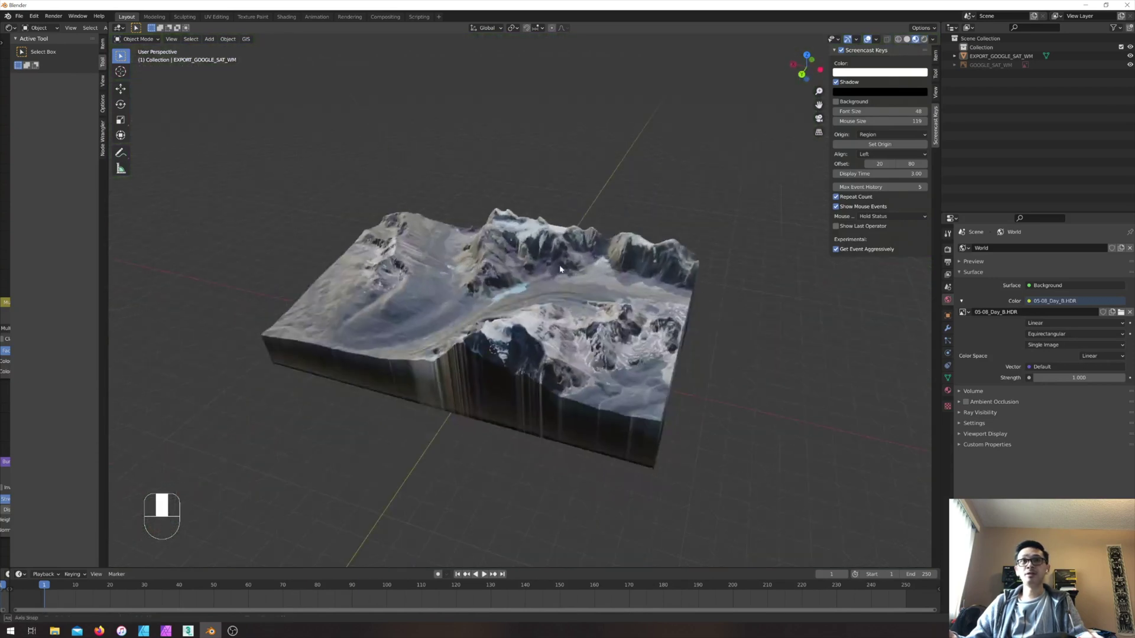
pyautogui.moveTo(674, 275)
pyautogui.mouseDown(button='middle')
pyautogui.moveTo(647, 269)
pyautogui.moveTo(648, 258)
pyautogui.moveTo(672, 273)
pyautogui.mouseUp(button='middle')
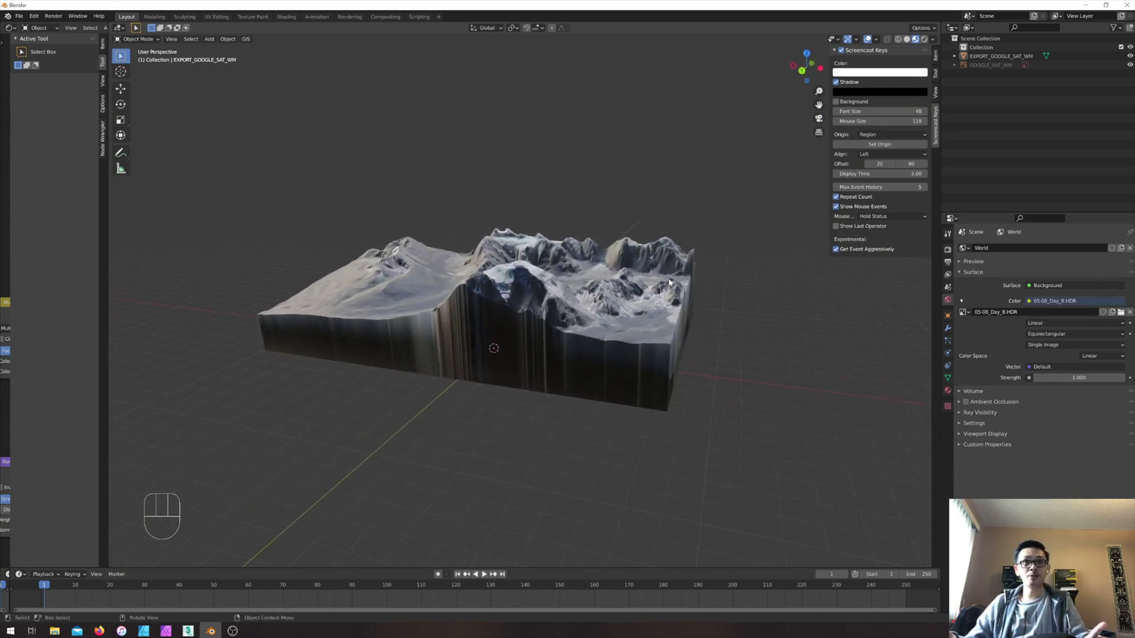
# - Enter Edit Mode on the terrain with face selection, and select the full loop of side-wall faces
pyautogui.press('Tab')
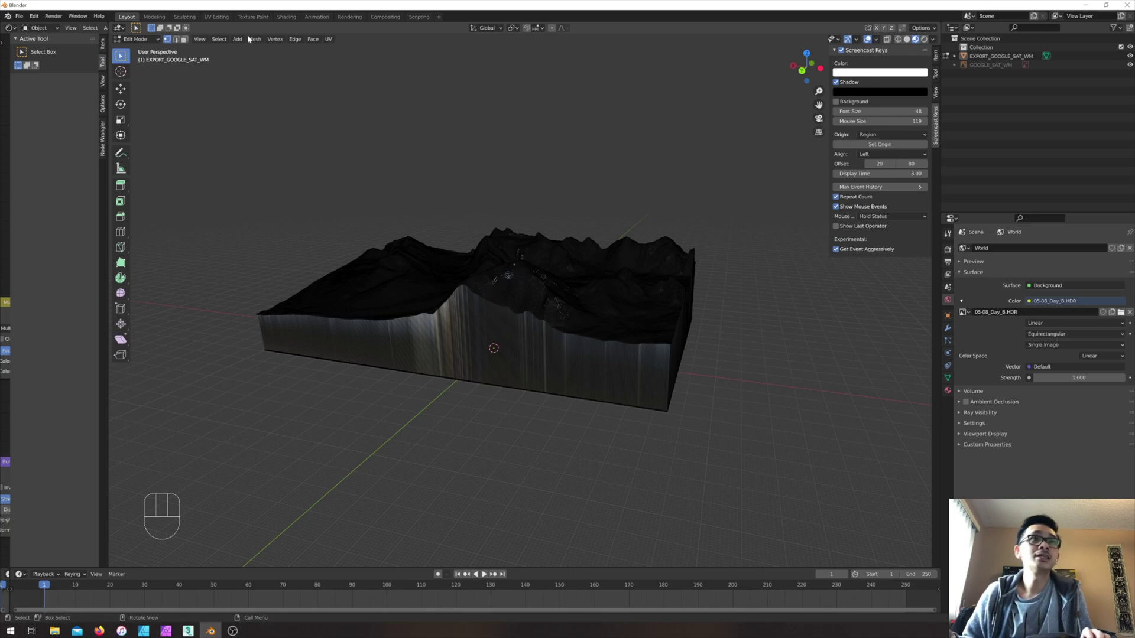
pyautogui.click(184, 43)
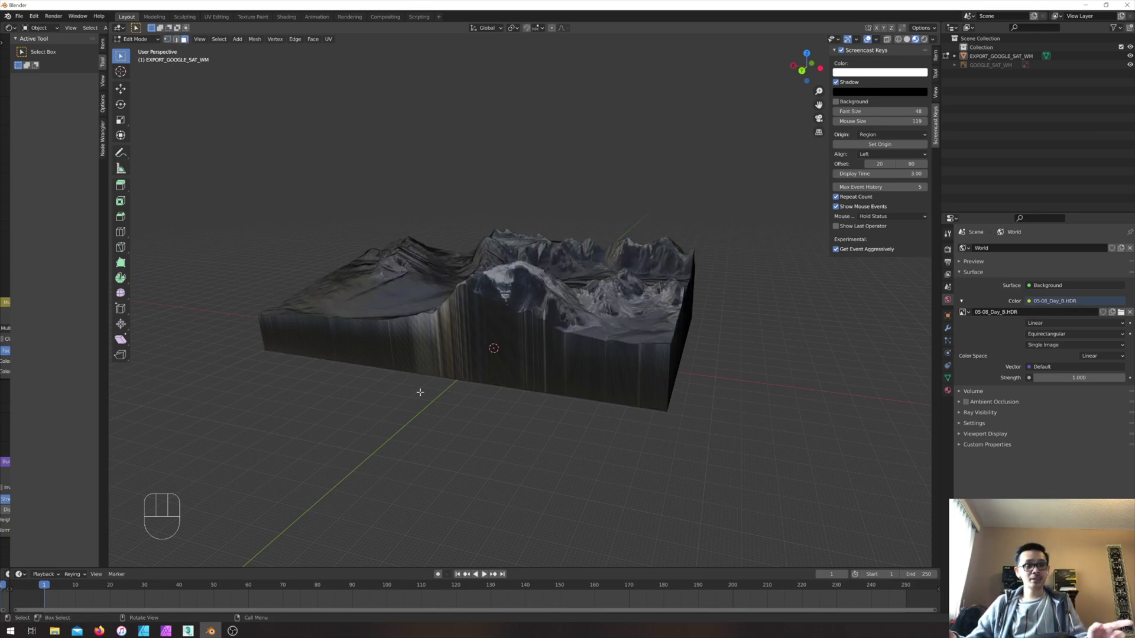
pyautogui.press('alt')
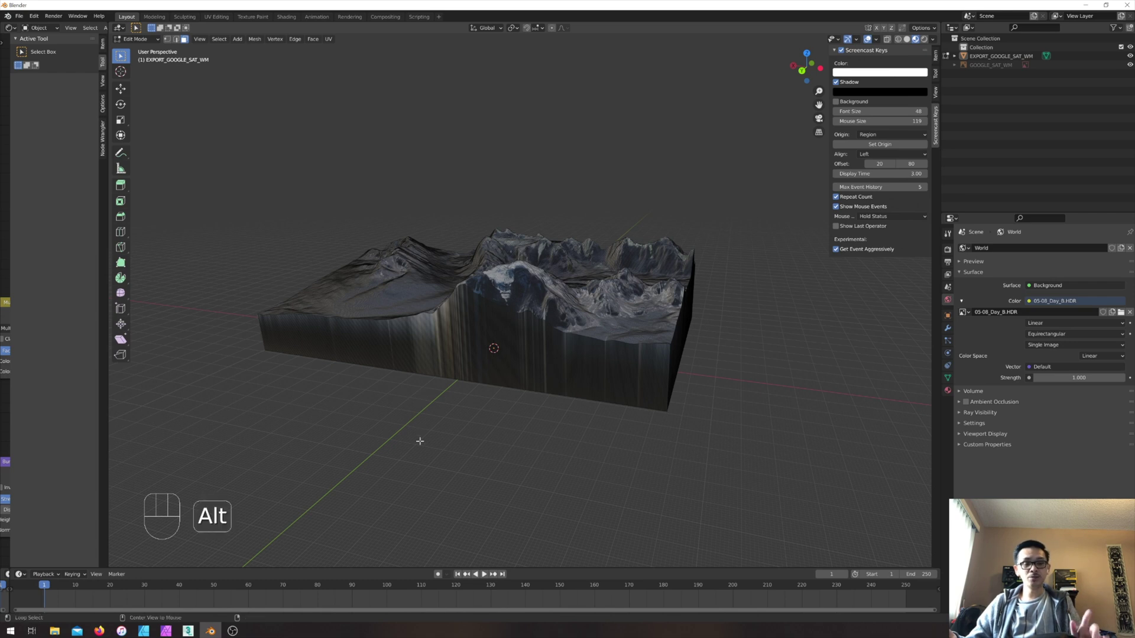
pyautogui.keyDown('alt'); pyautogui.click(454, 338); pyautogui.keyUp('alt')
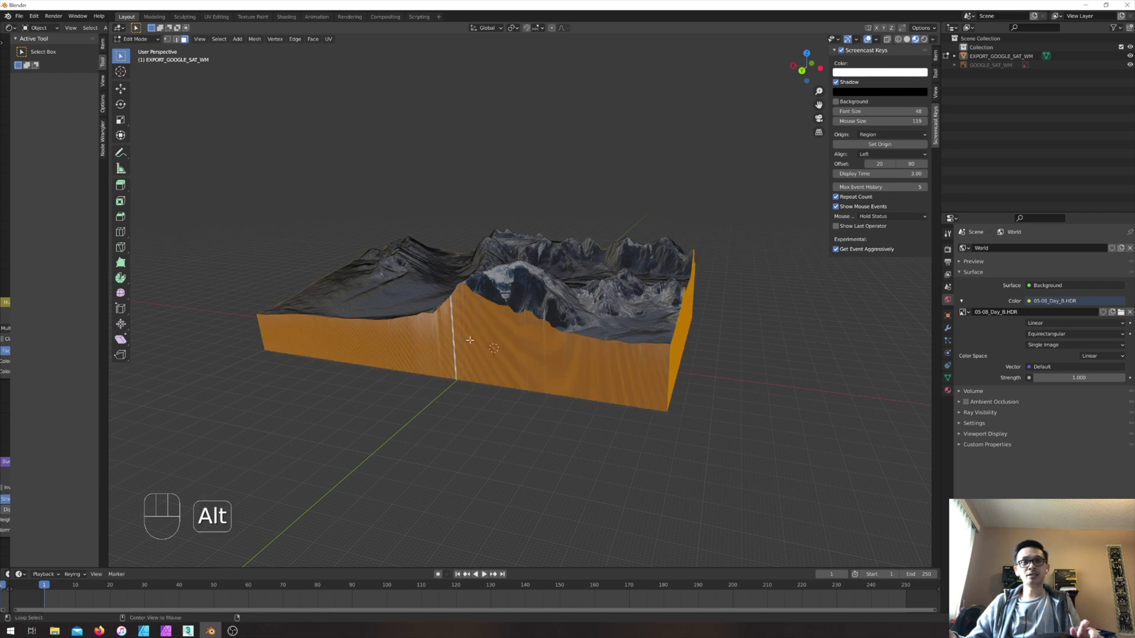
pyautogui.moveTo(469, 340); pyautogui.dragTo(428, 373, button='middle')
pyautogui.moveTo(682, 310); pyautogui.dragTo(609, 334, button='middle')
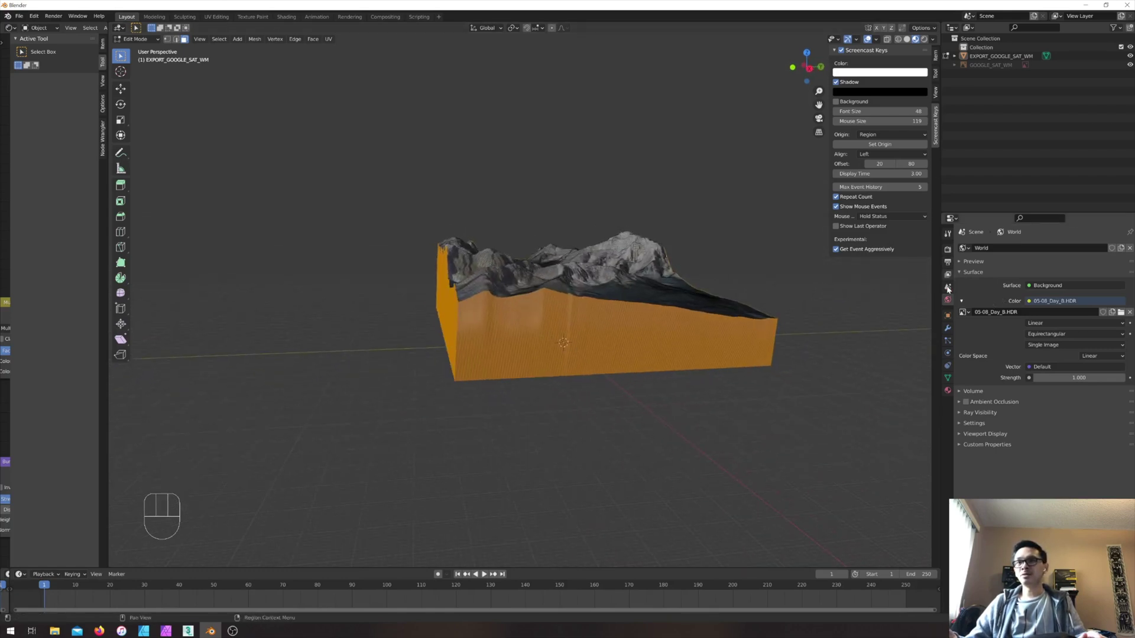
# - Add a second material slot with a new material to the terrain and assign it to the selected side-wall faces
pyautogui.click(948, 391)
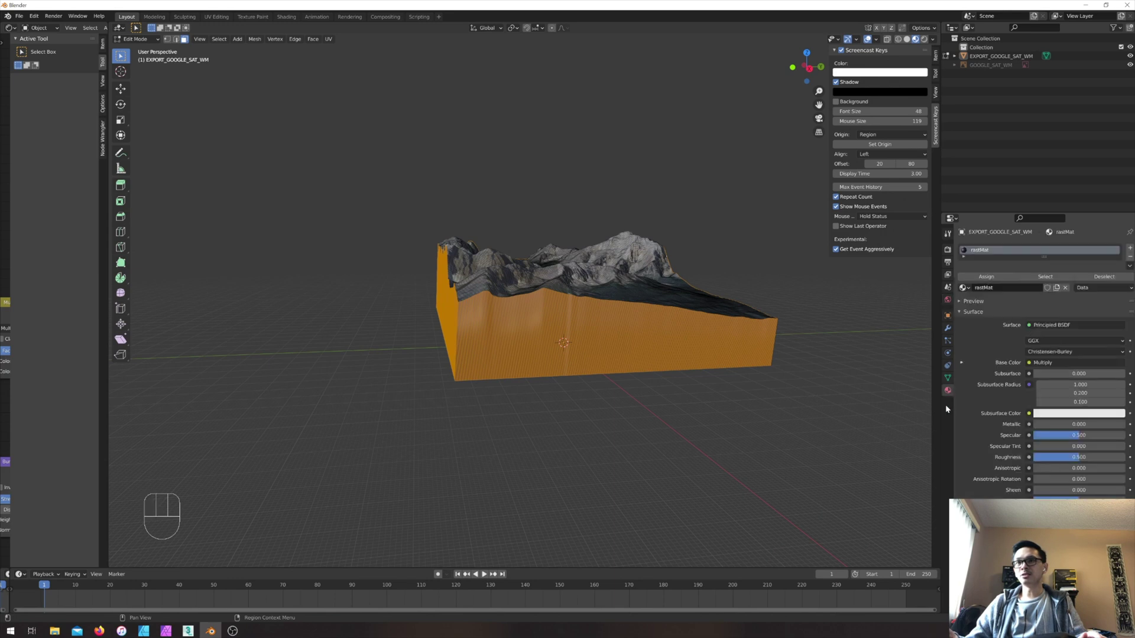
pyautogui.moveTo(1043, 257); pyautogui.dragTo(1041, 335)
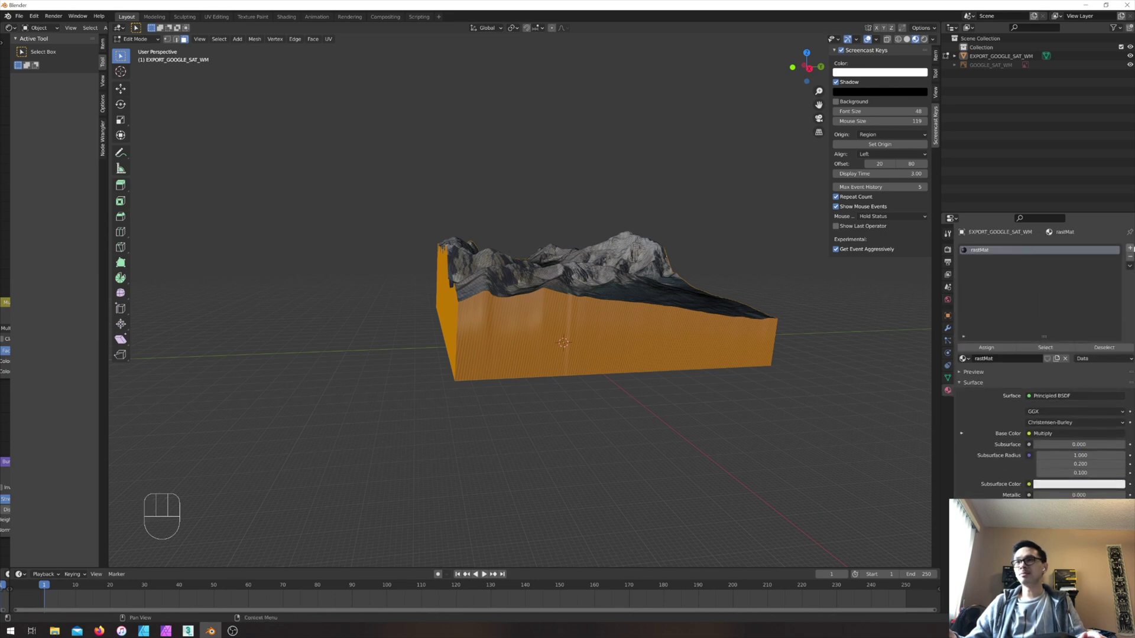
pyautogui.click(1130, 249)
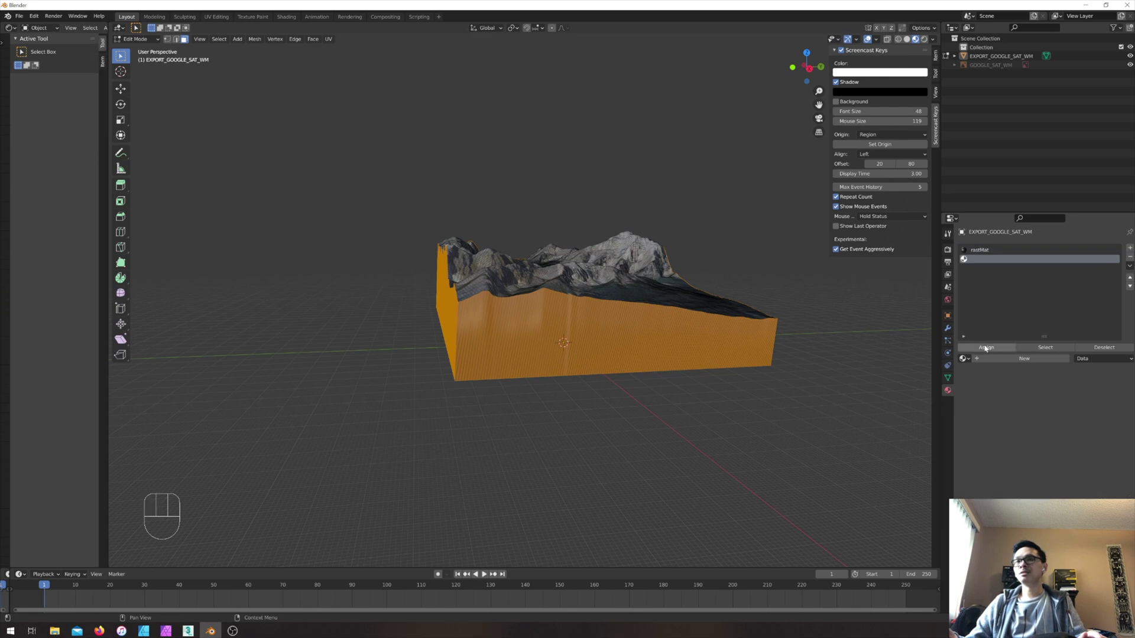
pyautogui.click(1013, 358)
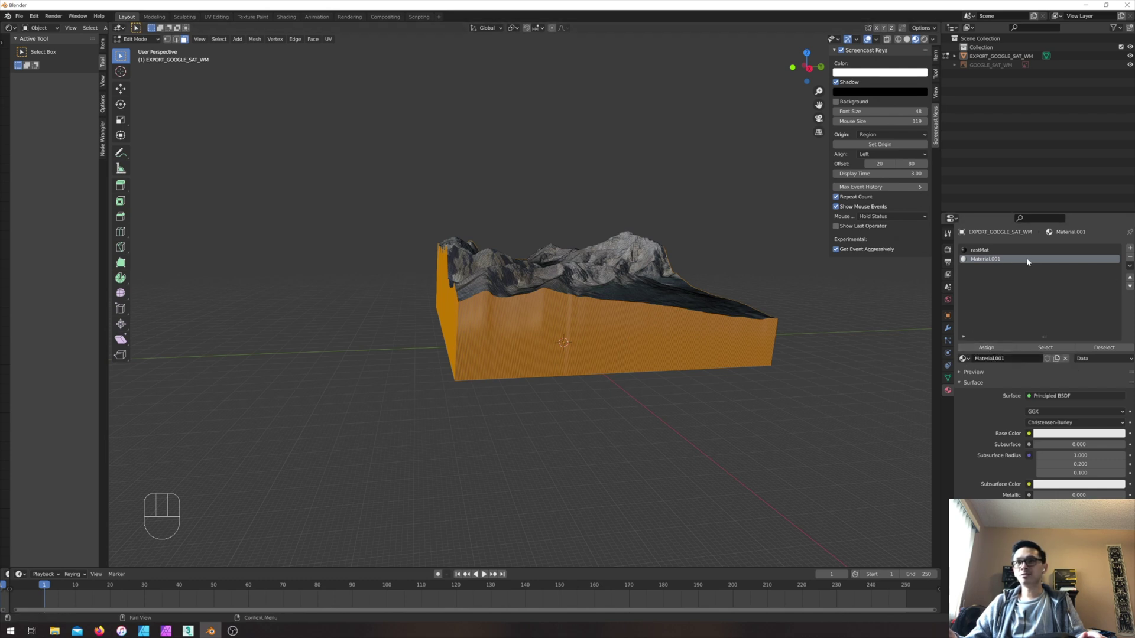
pyautogui.click(989, 348)
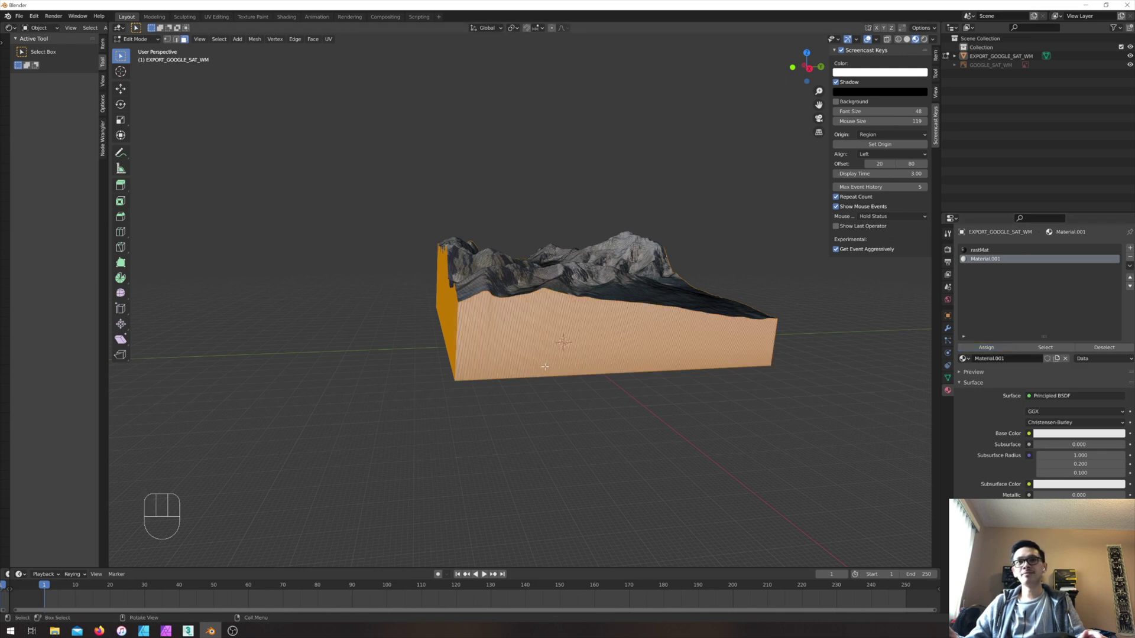
# - Unwrap the selected side-wall faces with Smart UV Project, keeping the default settings
pyautogui.moveTo(571, 335); pyautogui.dragTo(574, 363, button='middle')
pyautogui.scroll(-2, 534, 388)
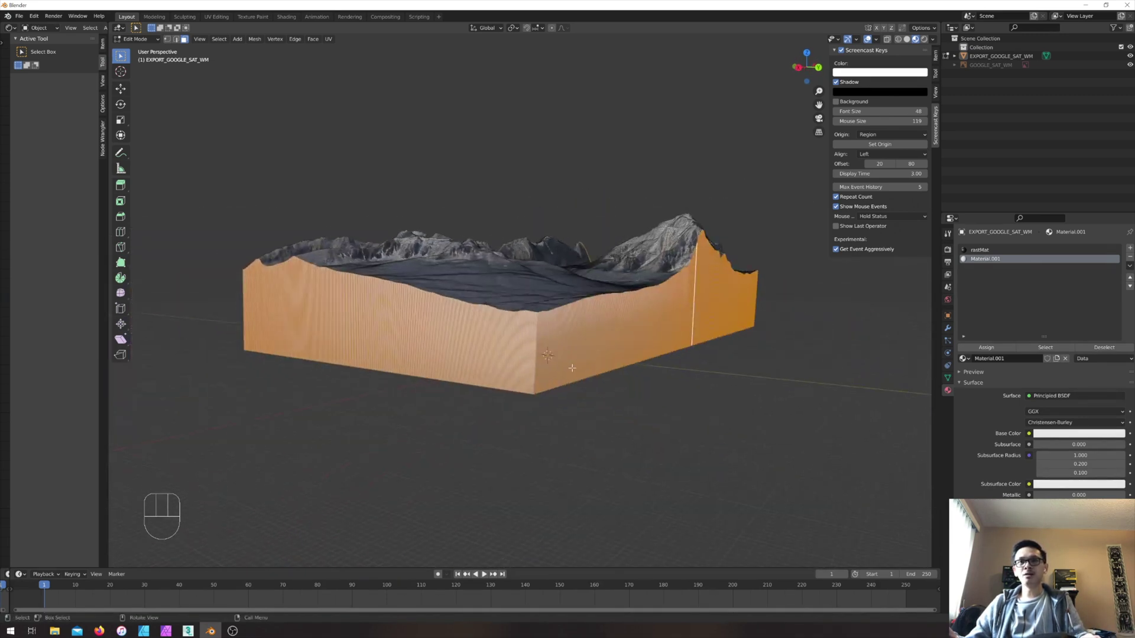
pyautogui.scroll(3, 573, 368)
pyautogui.rightClick(568, 331)
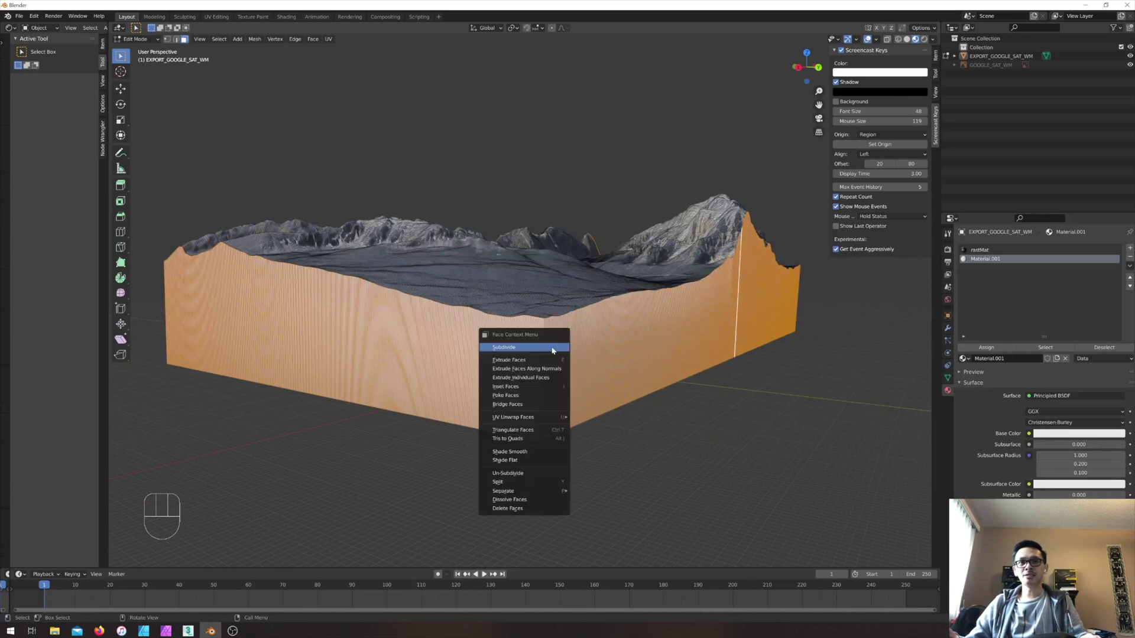
pyautogui.moveTo(555, 420)
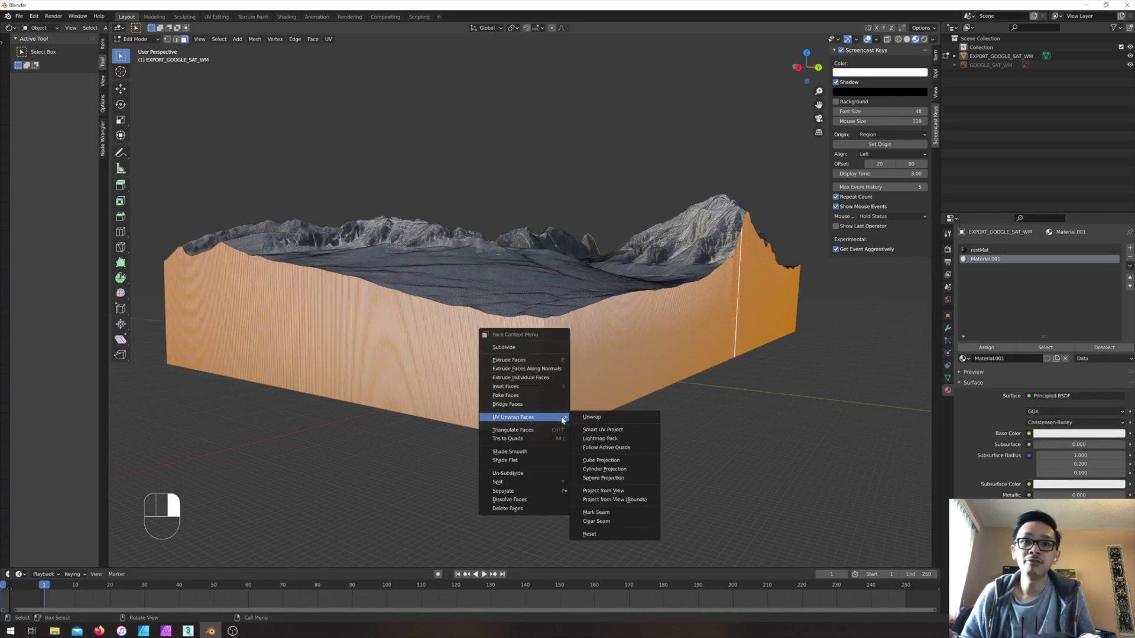
pyautogui.click(612, 433)
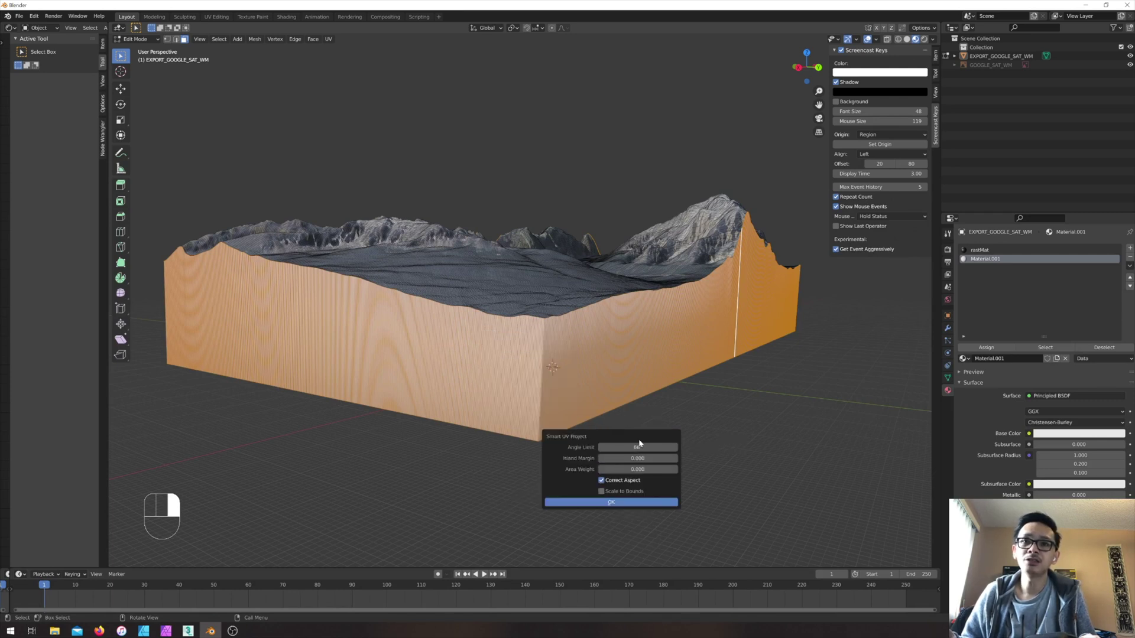
pyautogui.click(623, 503)
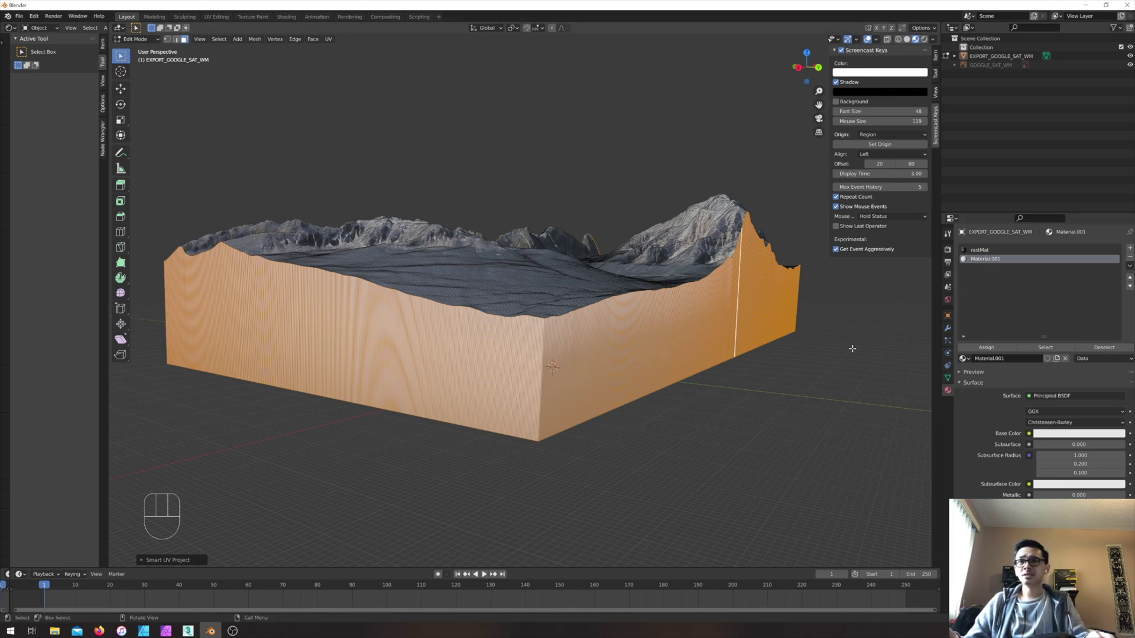
# - Rename the side-wall material as soil, and widen the shader editor to show its nodes
pyautogui.moveTo(663, 341)
pyautogui.mouseDown(button='middle')
pyautogui.moveTo(627, 378)
pyautogui.moveTo(662, 354)
pyautogui.mouseUp(button='middle')
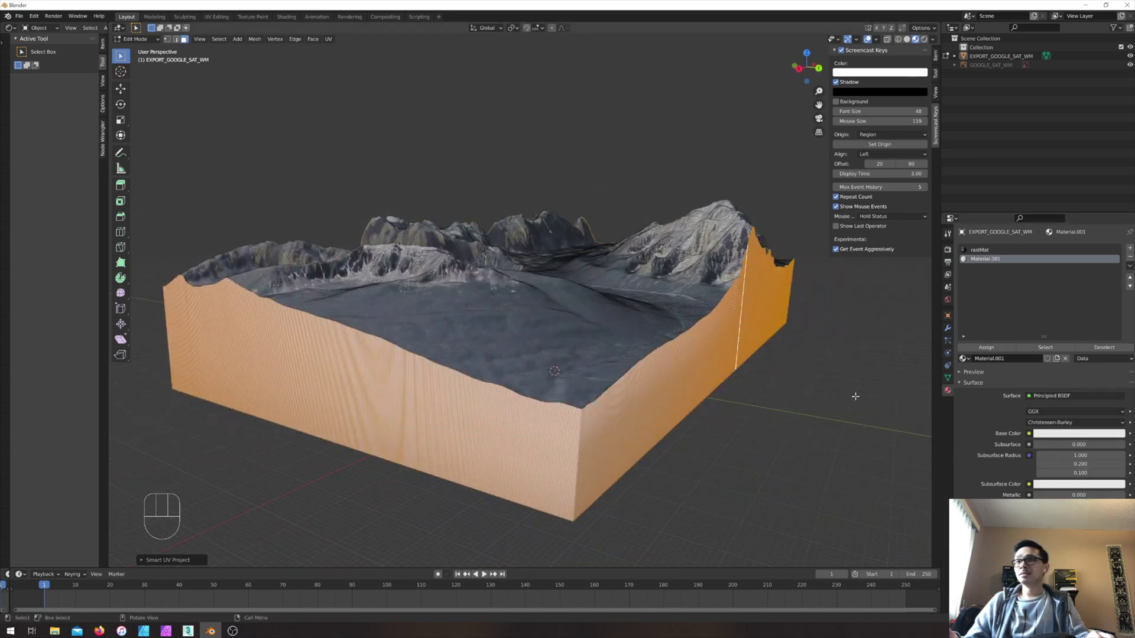
pyautogui.click(1004, 359)
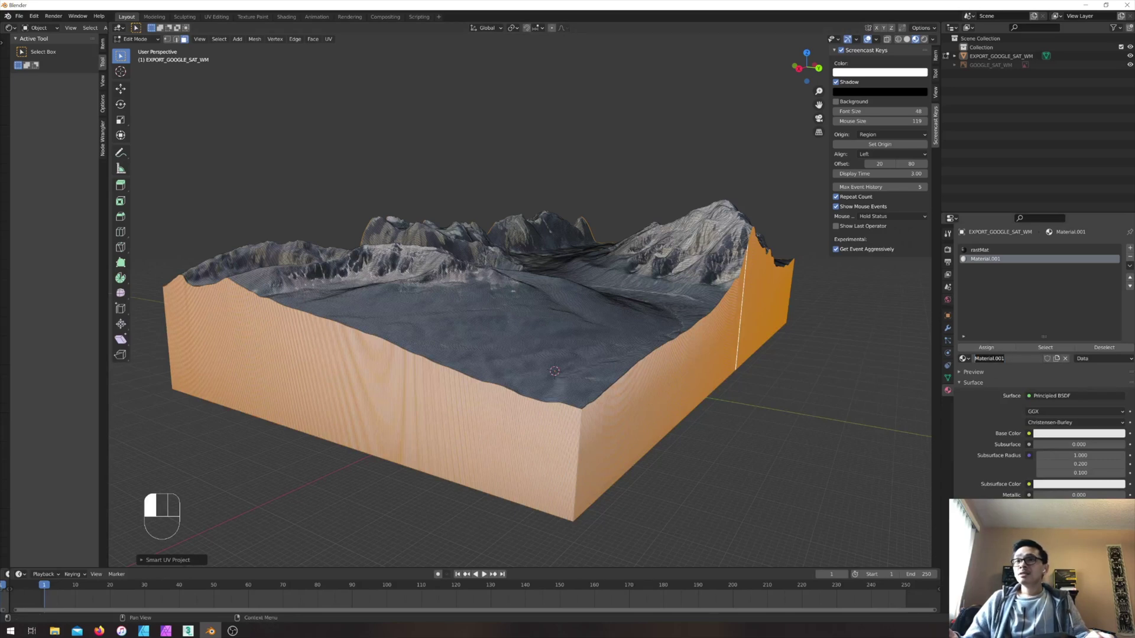
pyautogui.write('soil')
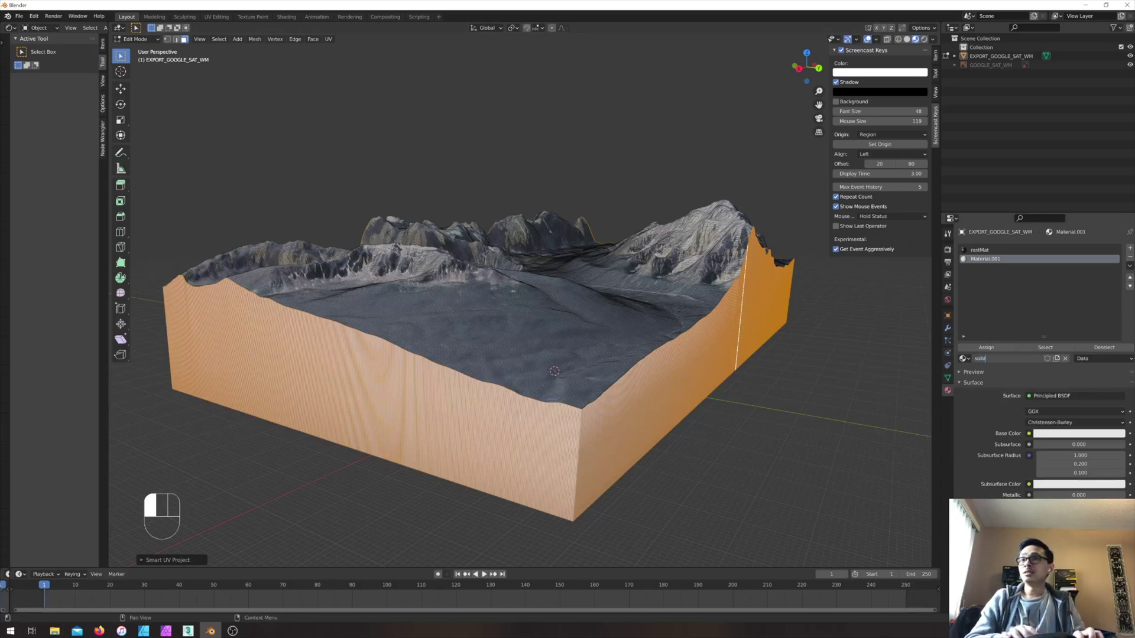
pyautogui.press('Return')
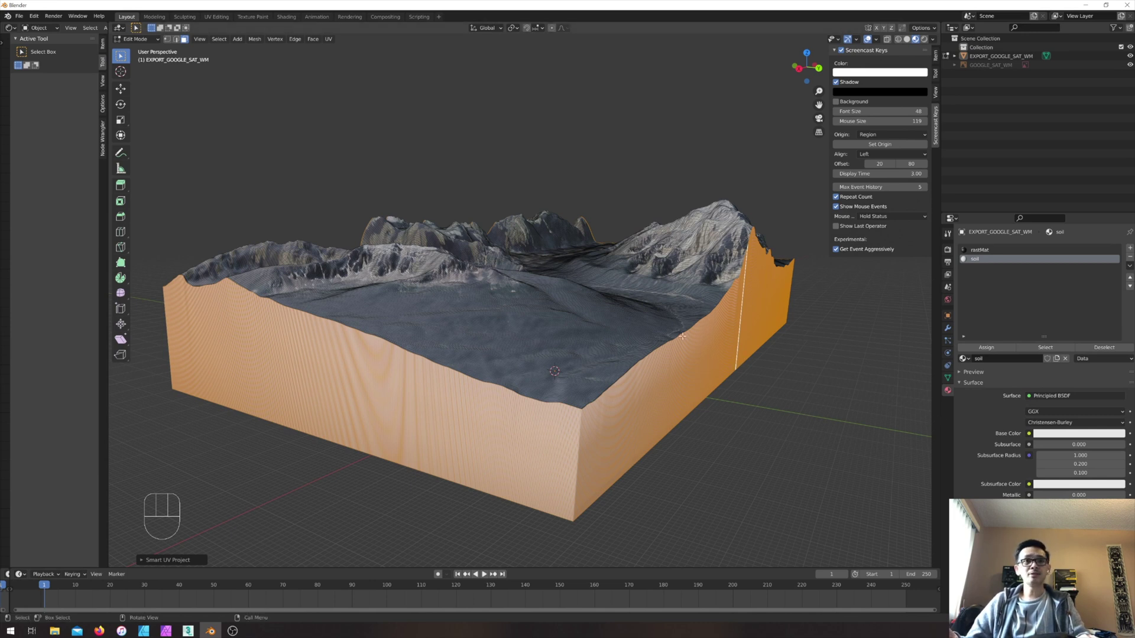
pyautogui.moveTo(682, 336); pyautogui.dragTo(319, 314, button='middle')
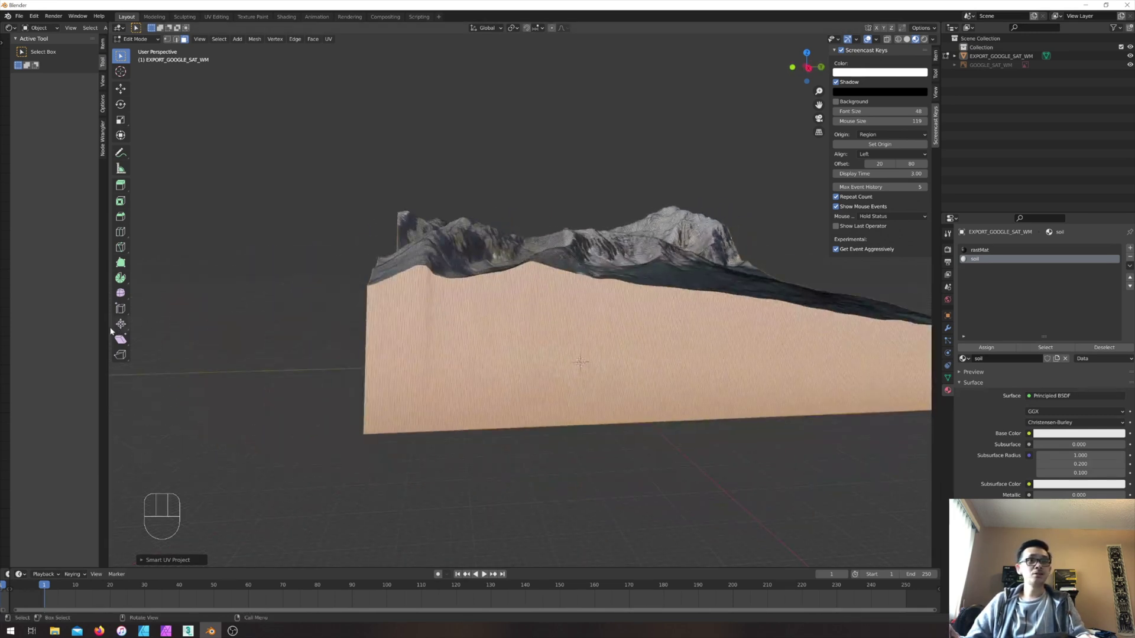
pyautogui.moveTo(106, 339); pyautogui.dragTo(643, 345)
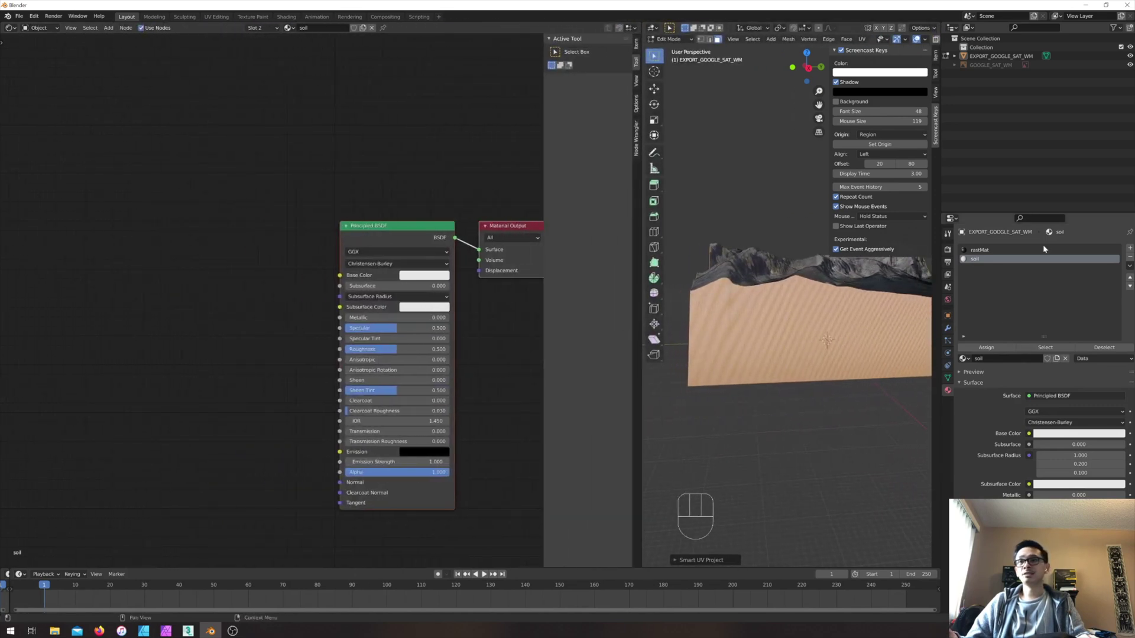
# - Compare the node setups of the rastMat and soil material slots, ending on soil with a terrain corner in view
pyautogui.click(987, 251)
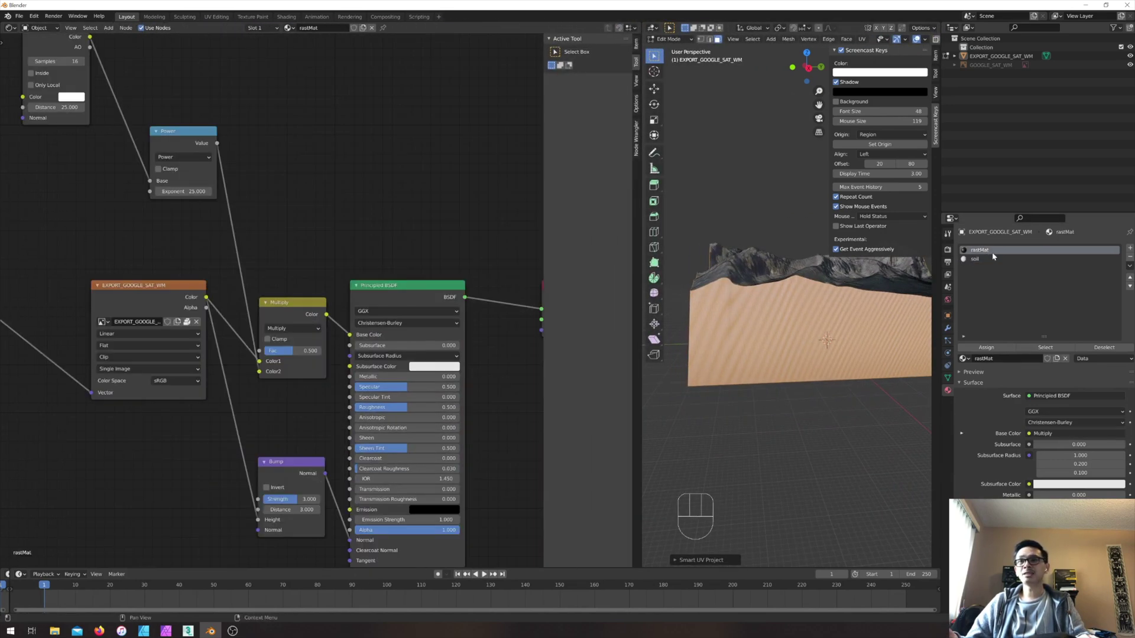
pyautogui.moveTo(815, 260); pyautogui.dragTo(804, 298, button='middle')
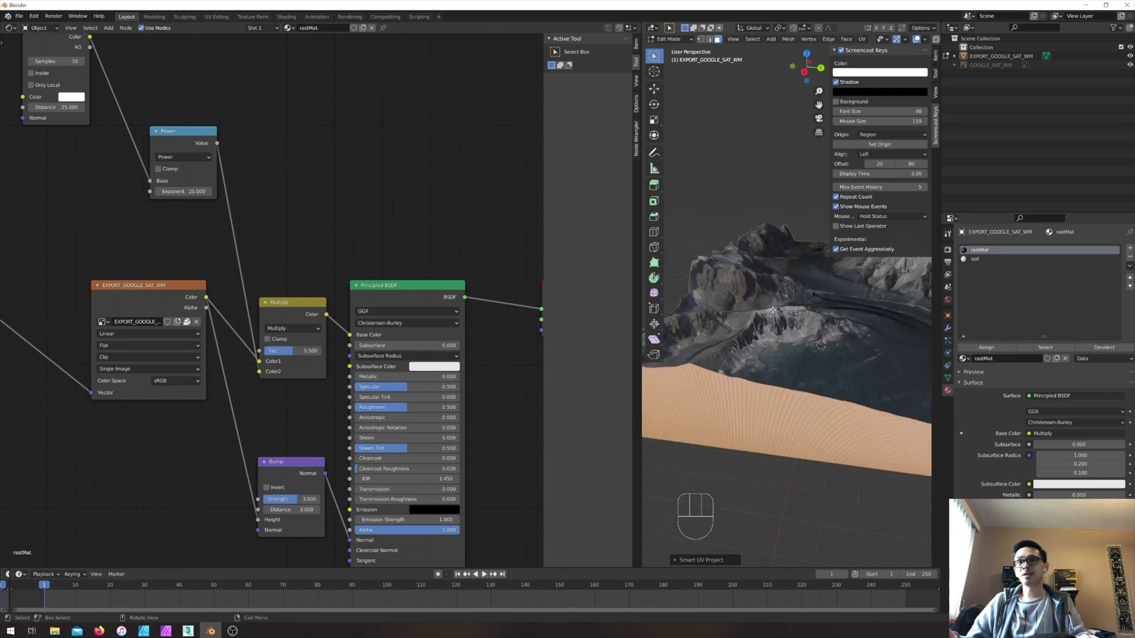
pyautogui.click(998, 259)
pyautogui.moveTo(780, 331); pyautogui.dragTo(810, 375, button='middle')
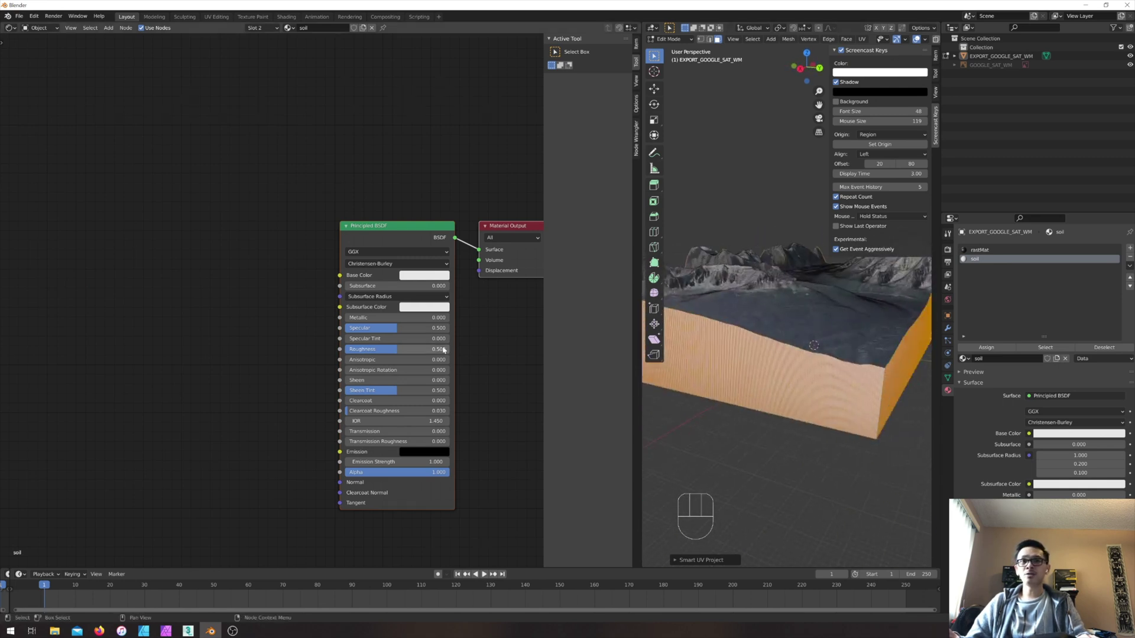
# - Start Node Wrangler's Principled Texture Setup on the soil material's Principled BSDF and open the Rocks texture folder
pyautogui.scroll(-1, 416, 323)
pyautogui.moveTo(415, 323); pyautogui.dragTo(409, 312, button='middle')
pyautogui.click(343, 252)
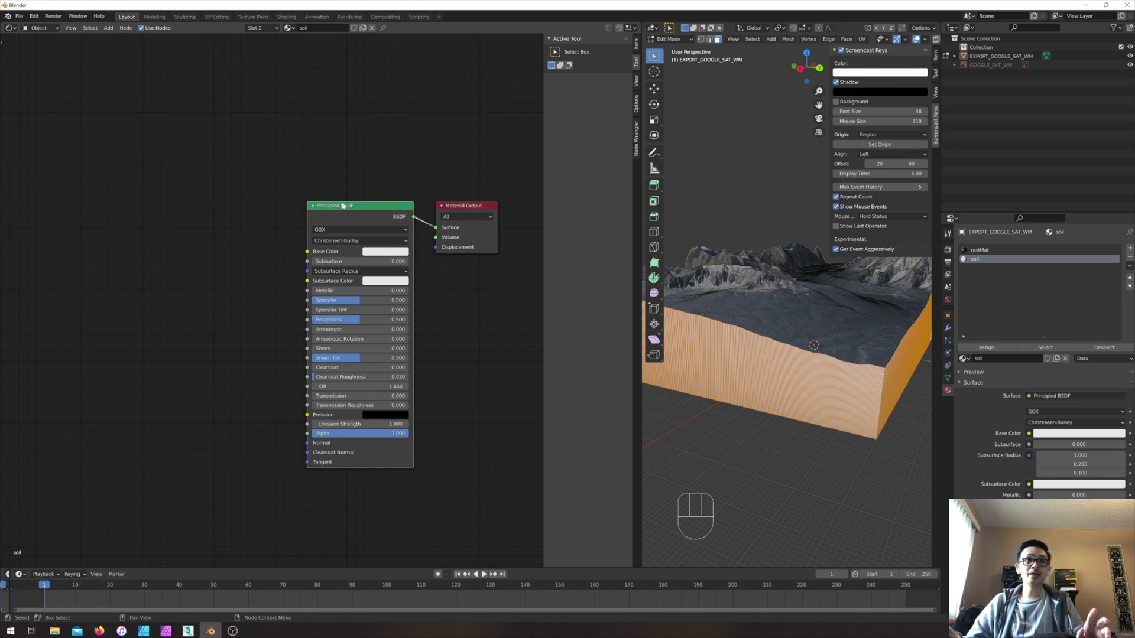
pyautogui.press('ctrl')
pyautogui.press('ctrl')
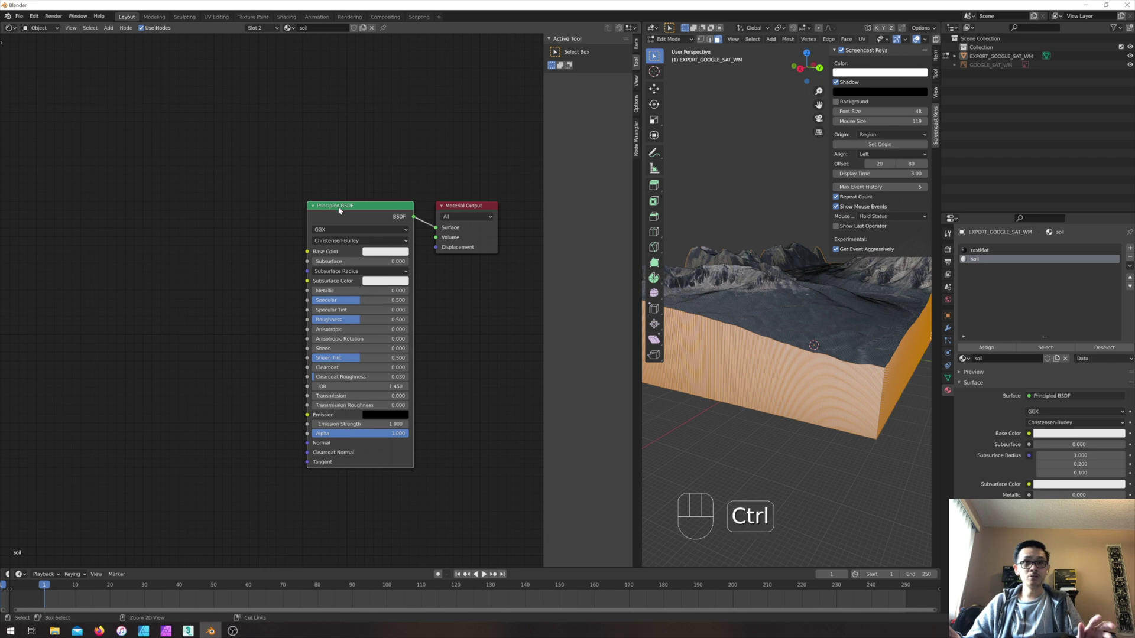
pyautogui.press('shift')
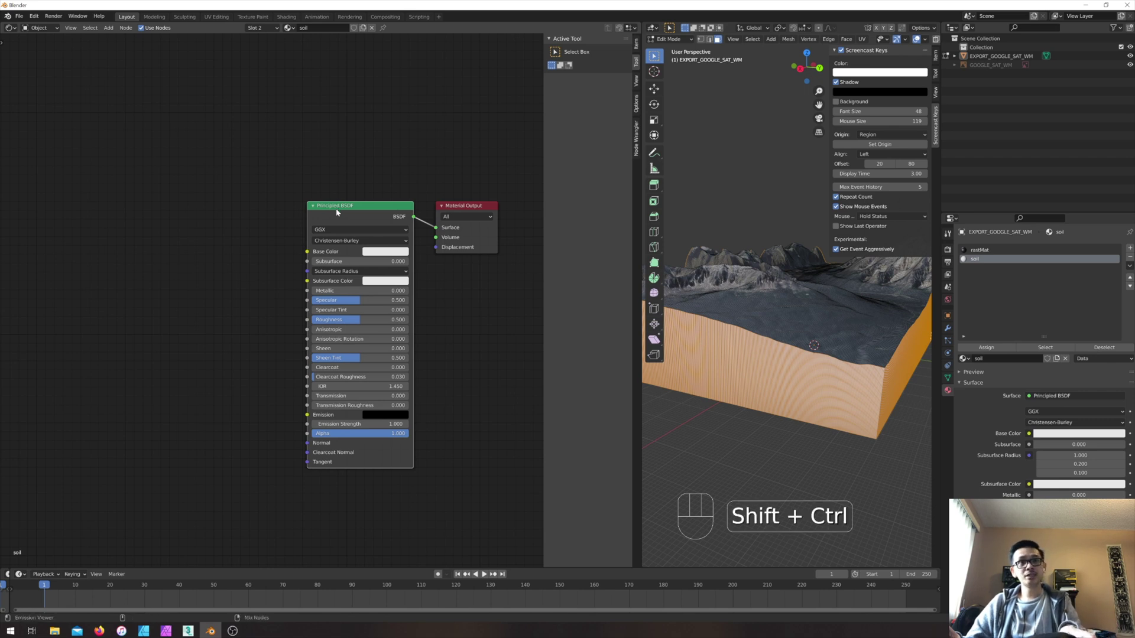
pyautogui.hotkey('ctrl', 'shift', 't')
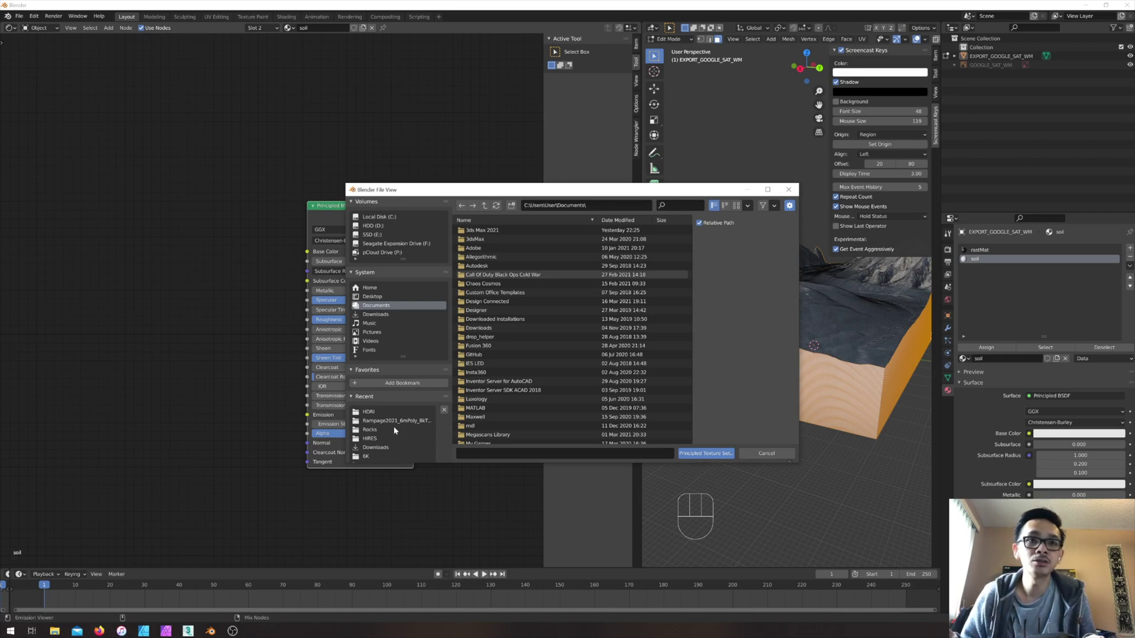
pyautogui.click(368, 430)
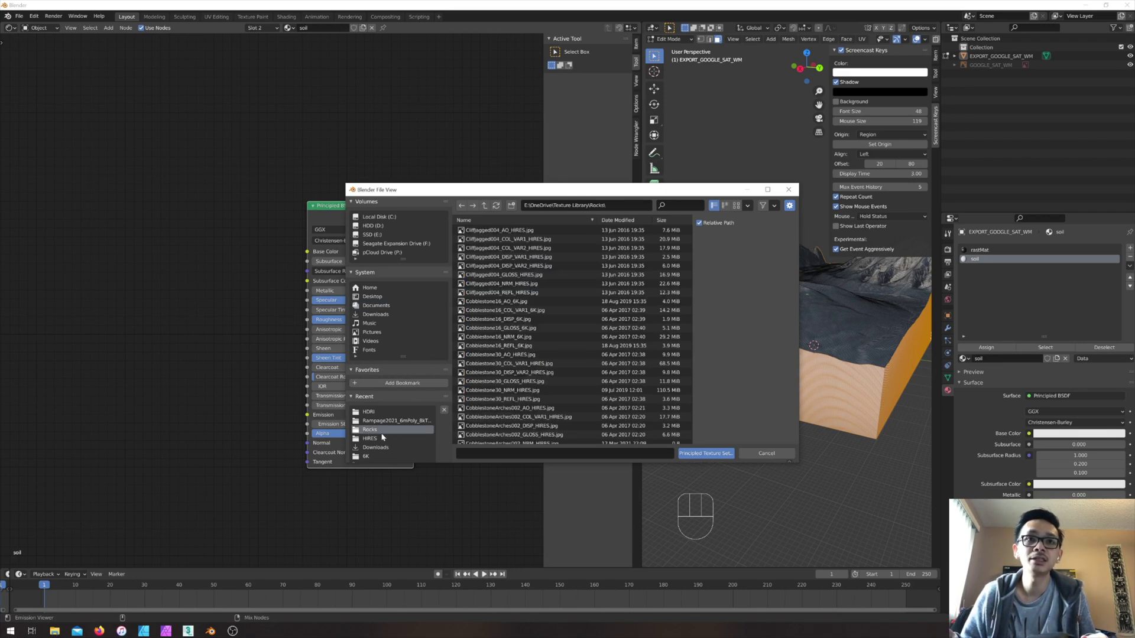
# - Load the RockBrown013 HIRES maps from AO through REFL as the soil material's Principled texture set
pyautogui.scroll(-5, 566, 368)
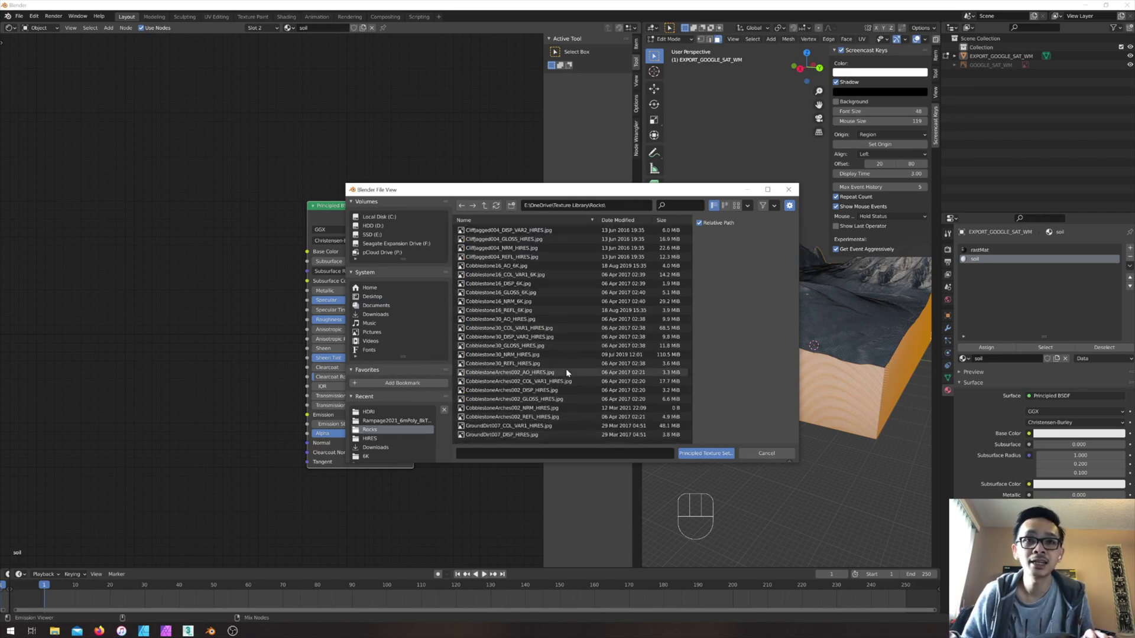
pyautogui.scroll(-5, 567, 366)
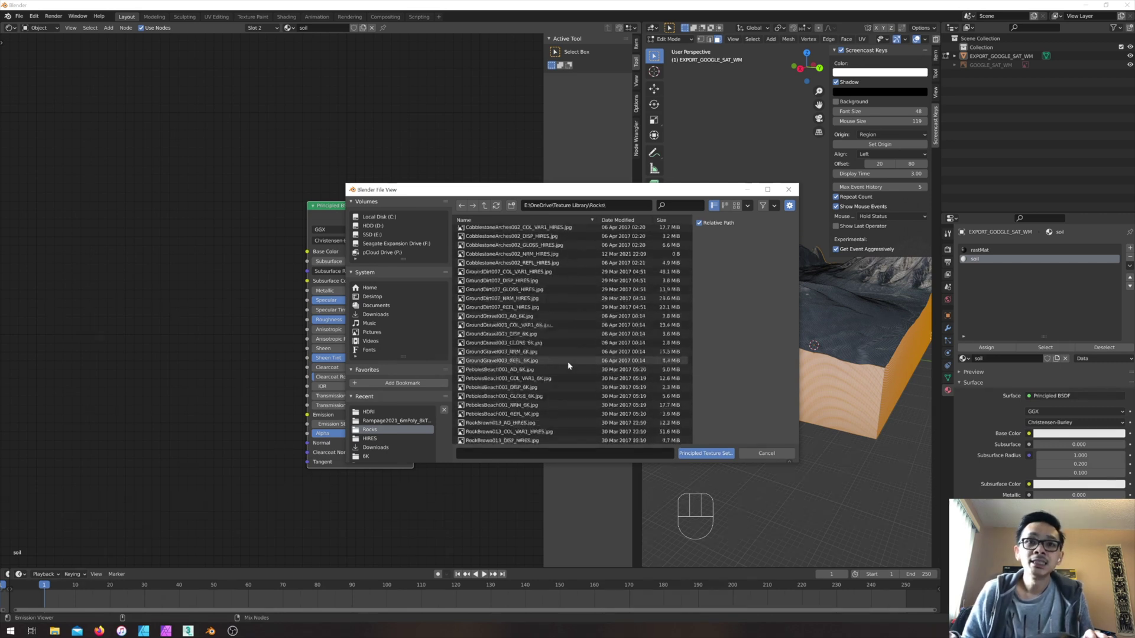
pyautogui.click(546, 387)
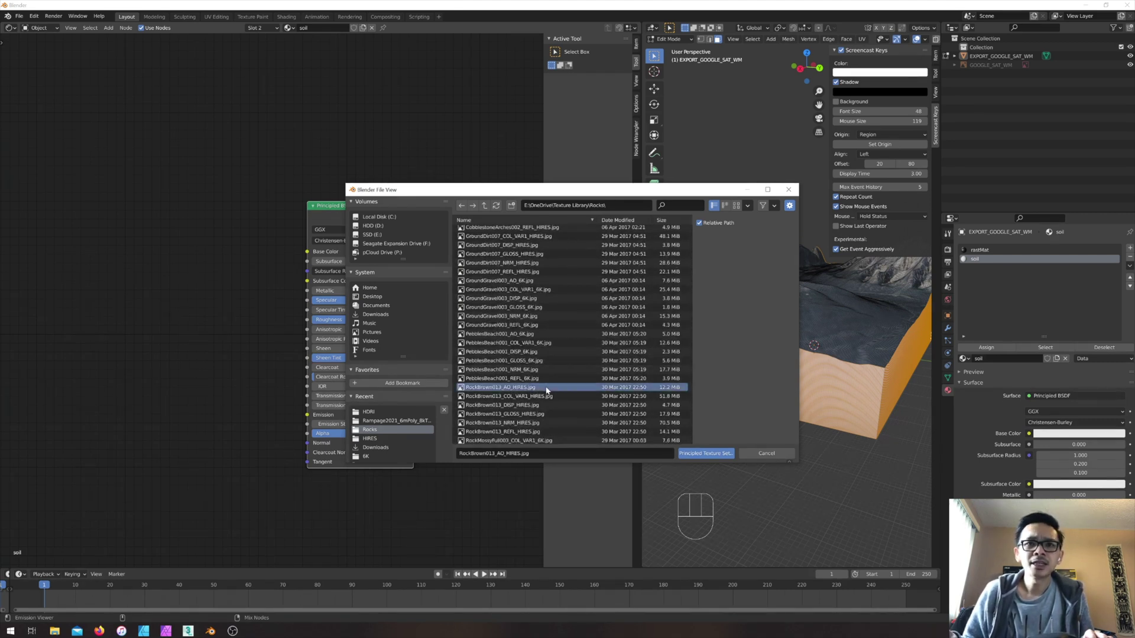
pyautogui.scroll(-1, 544, 398)
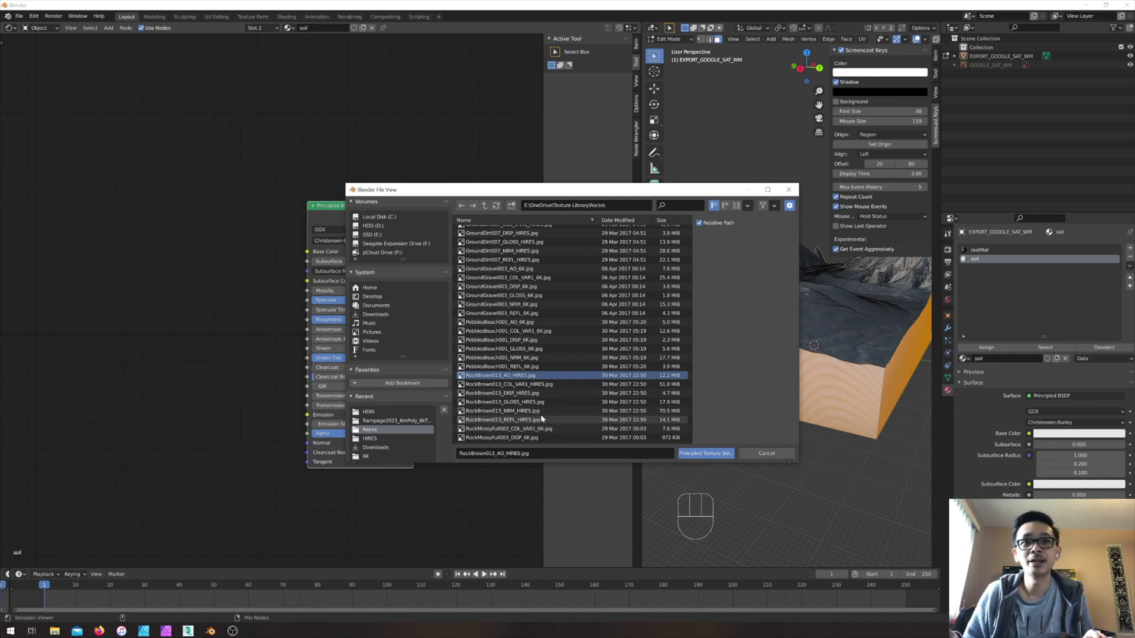
pyautogui.keyDown('shift'); pyautogui.click(541, 420); pyautogui.keyUp('shift')
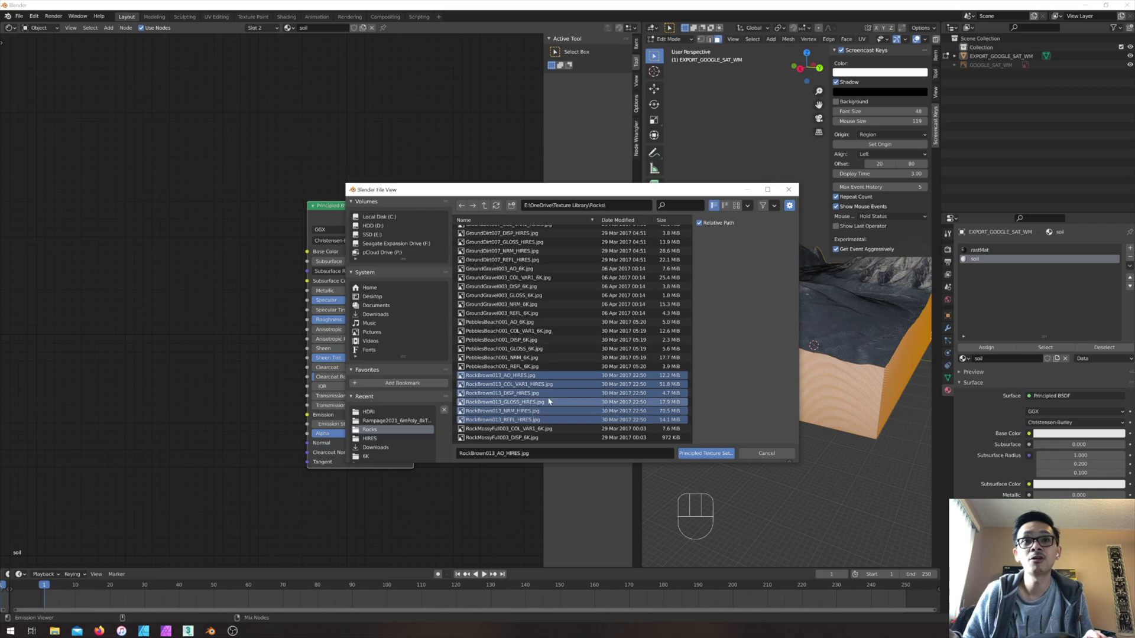
pyautogui.click(706, 453)
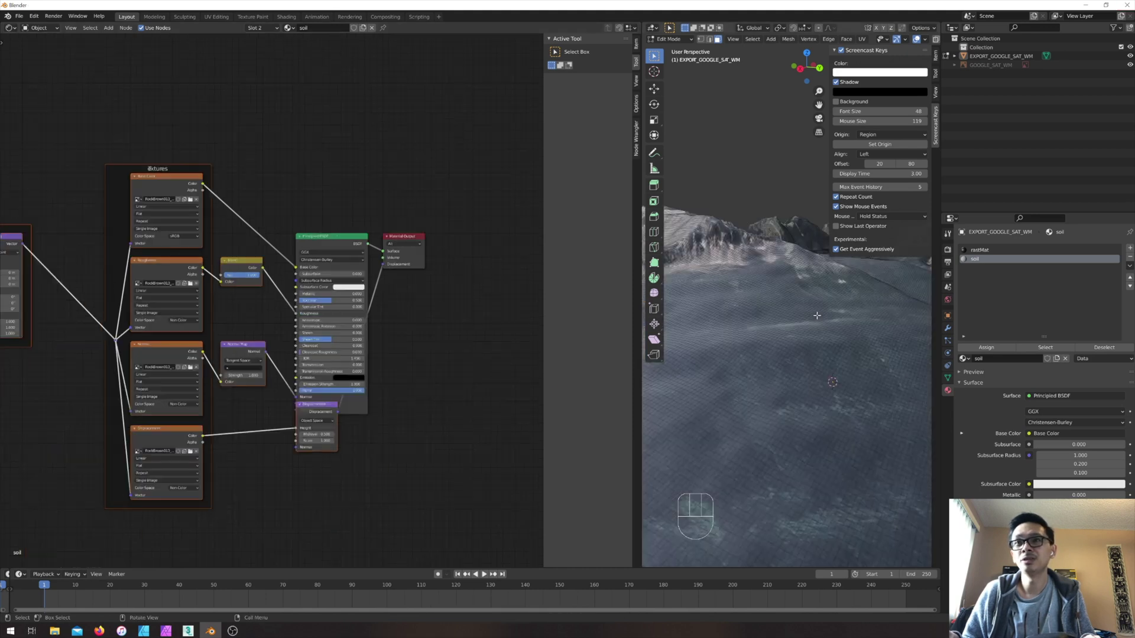
# - Return the terrain to Object Mode and widen the 3D viewport by shrinking the shader editor
pyautogui.moveTo(814, 316); pyautogui.dragTo(804, 314, button='middle')
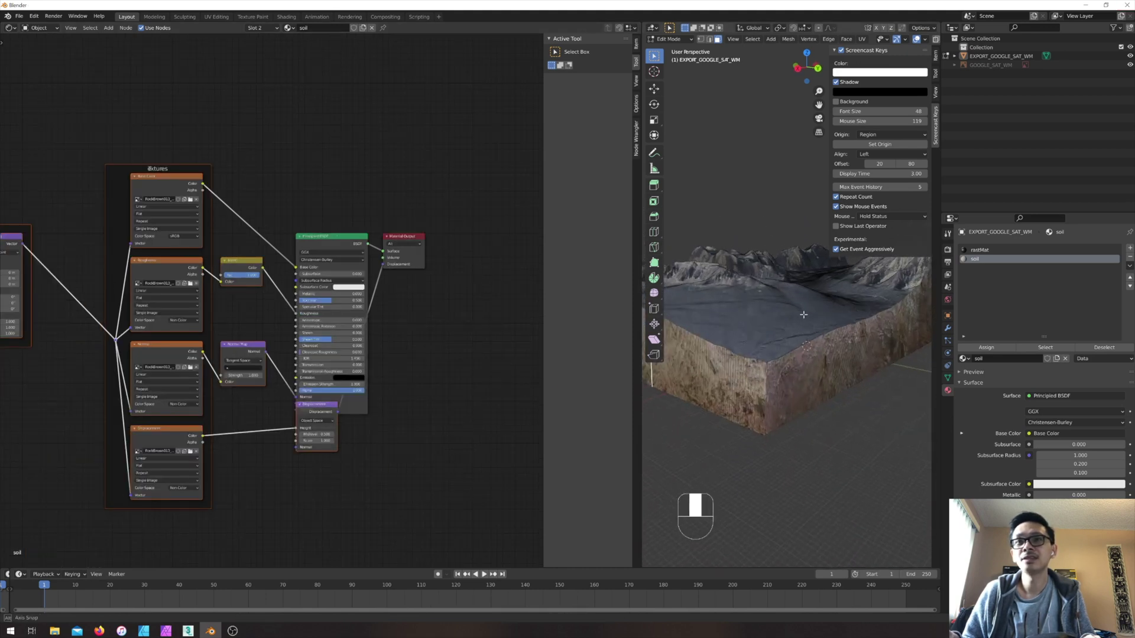
pyautogui.scroll(2, 792, 350)
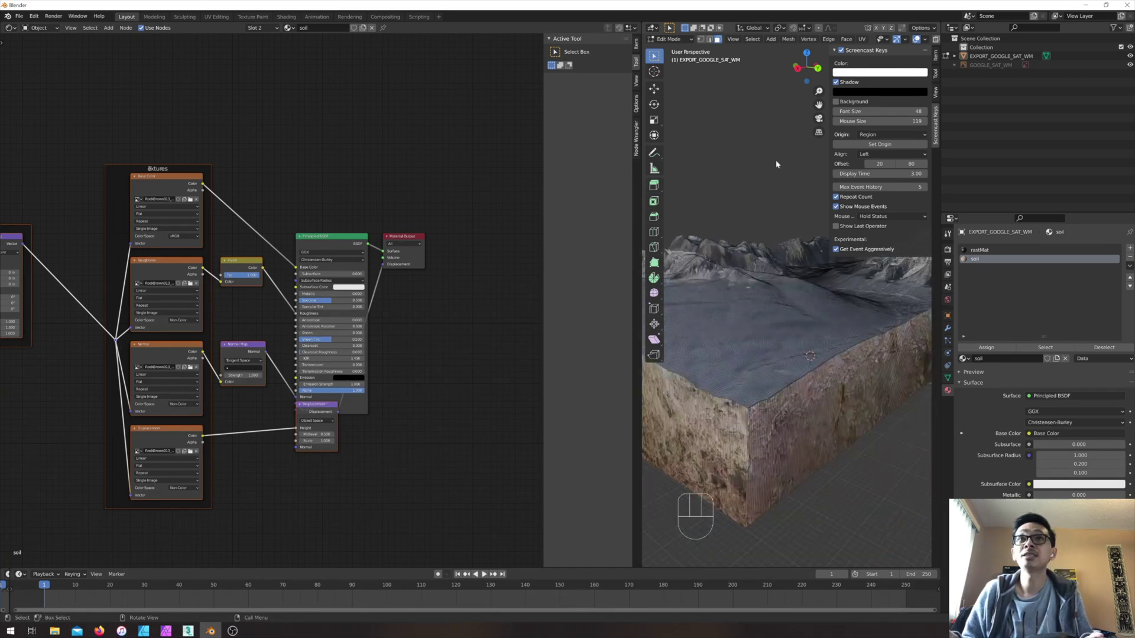
pyautogui.press('Tab')
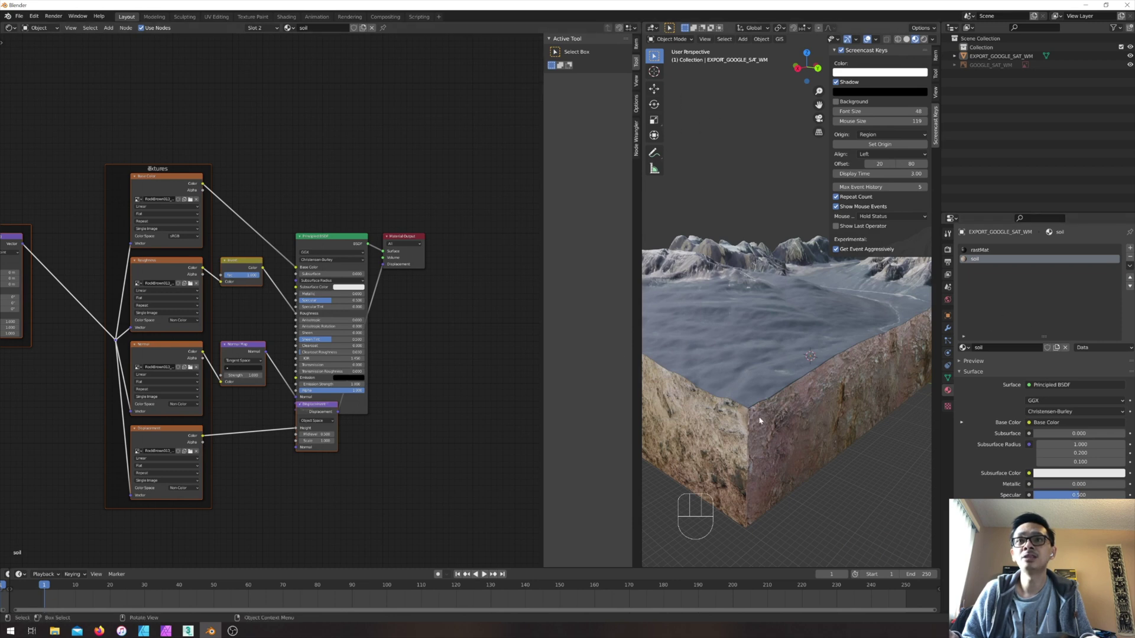
pyautogui.moveTo(768, 425)
pyautogui.mouseDown(button='middle')
pyautogui.moveTo(795, 445)
pyautogui.moveTo(766, 428)
pyautogui.moveTo(786, 414)
pyautogui.mouseUp(button='middle')
pyautogui.moveTo(633, 311); pyautogui.dragTo(343, 282)
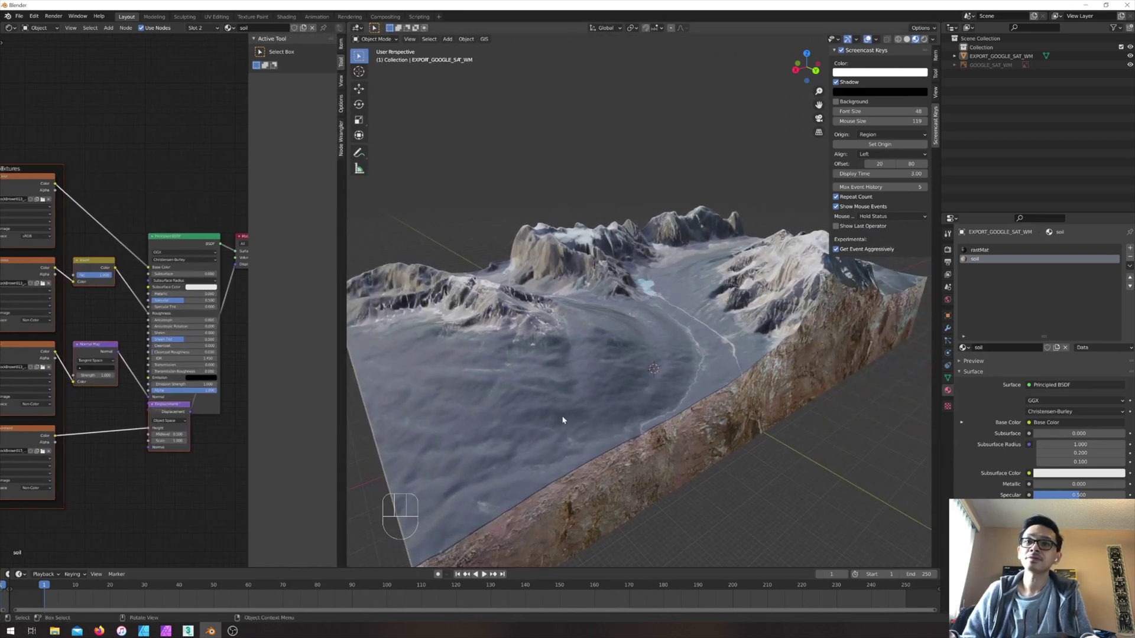
# - Switch the viewport to rendered shading and frame the rock-textured side wall up close
pyautogui.moveTo(522, 396); pyautogui.dragTo(670, 319, button='middle')
pyautogui.click(925, 39)
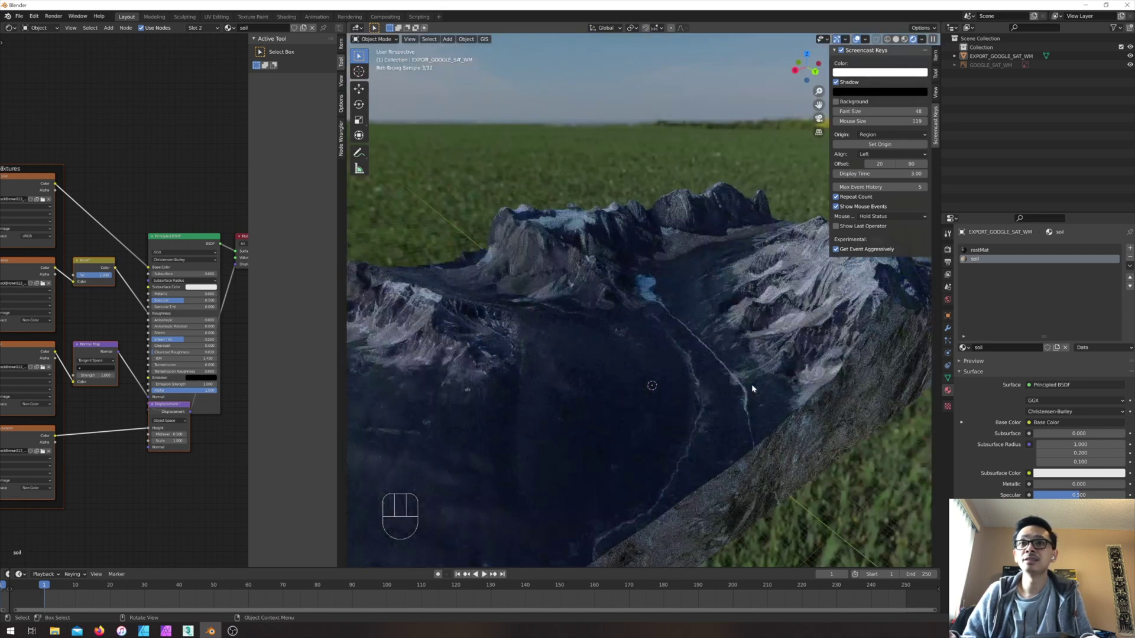
pyautogui.scroll(-2, 753, 388)
pyautogui.moveTo(752, 385)
pyautogui.mouseDown(button='middle')
pyautogui.moveTo(756, 316)
pyautogui.moveTo(748, 401)
pyautogui.mouseUp(button='middle')
pyautogui.scroll(2, 755, 314)
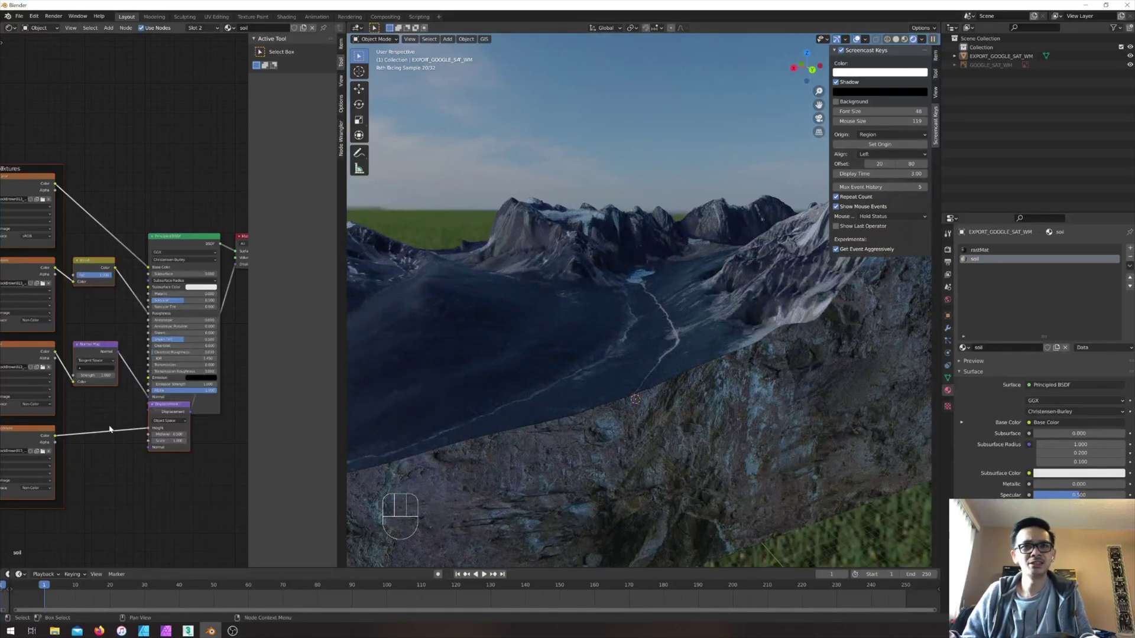
# - Set the soil material's Mapping node scale to 3 on X, Y and Z
pyautogui.scroll(-3, 90, 296)
pyautogui.moveTo(91, 297); pyautogui.dragTo(217, 268, button='middle')
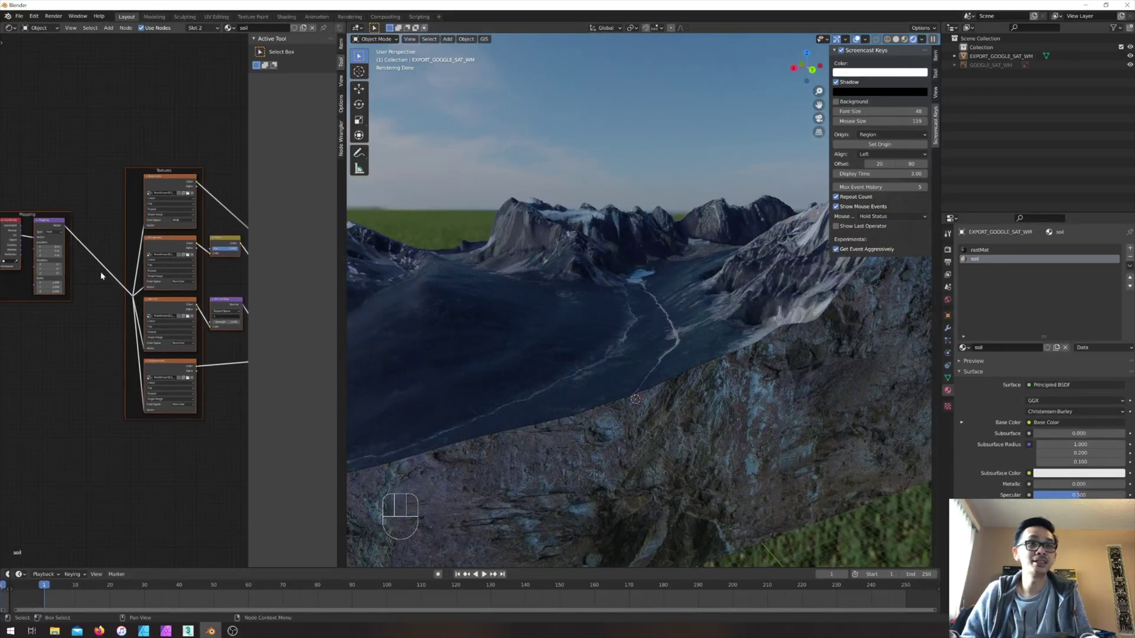
pyautogui.scroll(1, 49, 273)
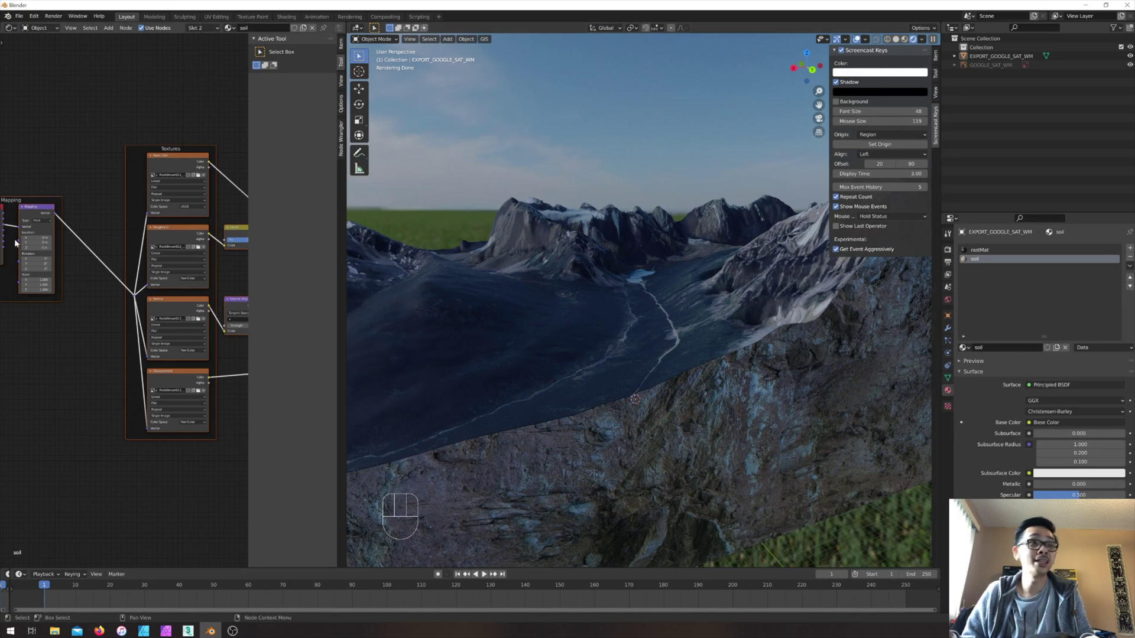
pyautogui.scroll(4, 36, 285)
pyautogui.moveTo(37, 285); pyautogui.dragTo(165, 333, button='middle')
pyautogui.scroll(4, 124, 308)
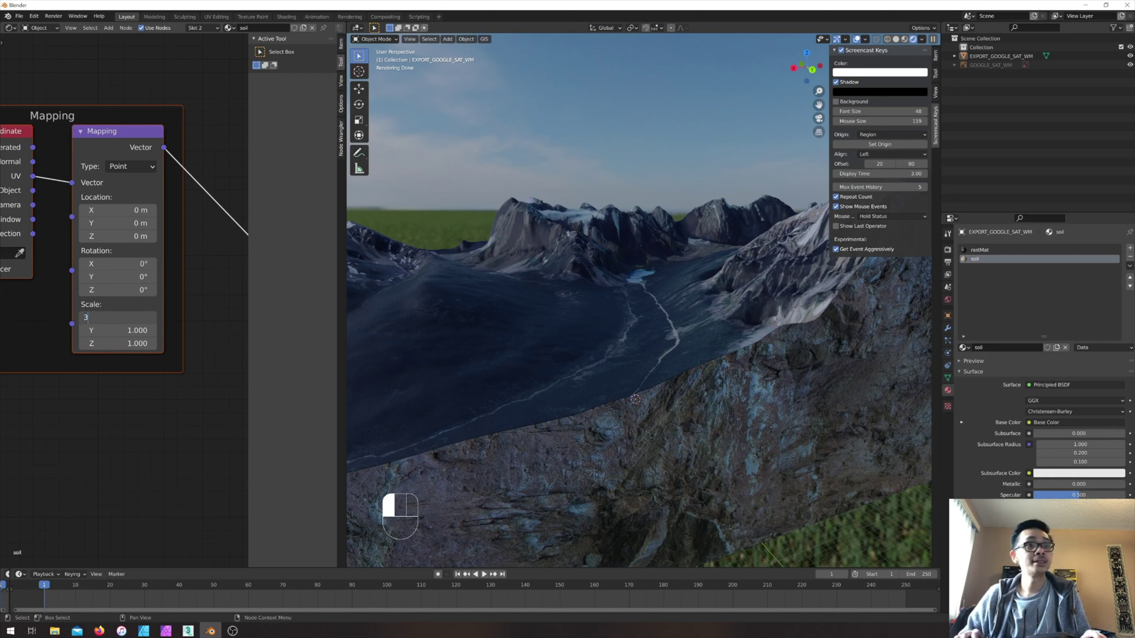
pyautogui.press('Tab')
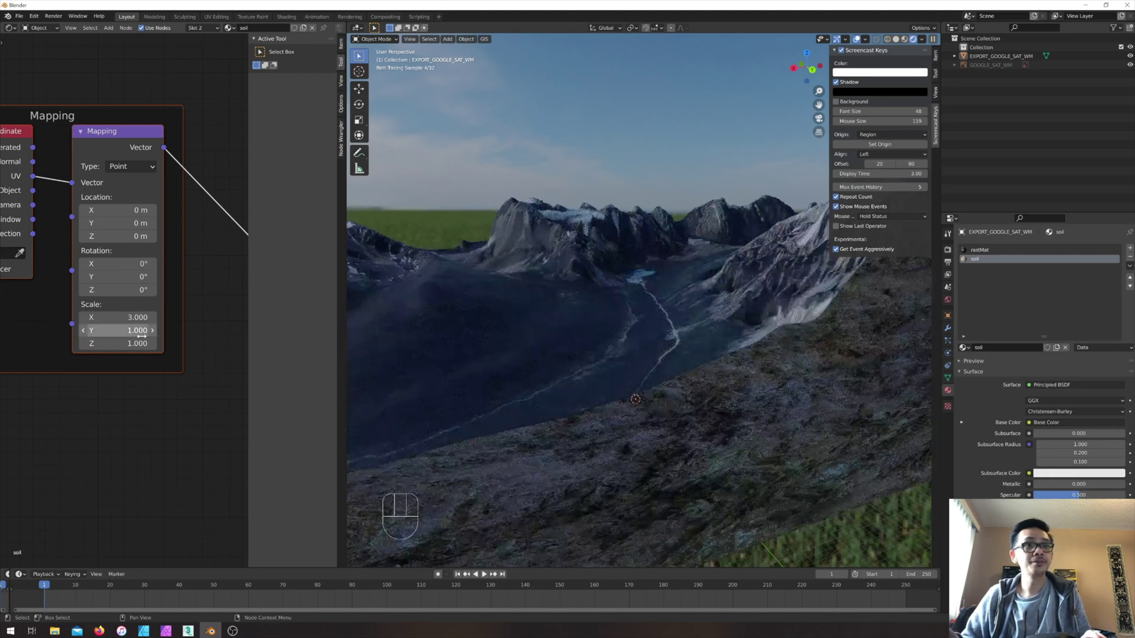
pyautogui.press('BackSpace')
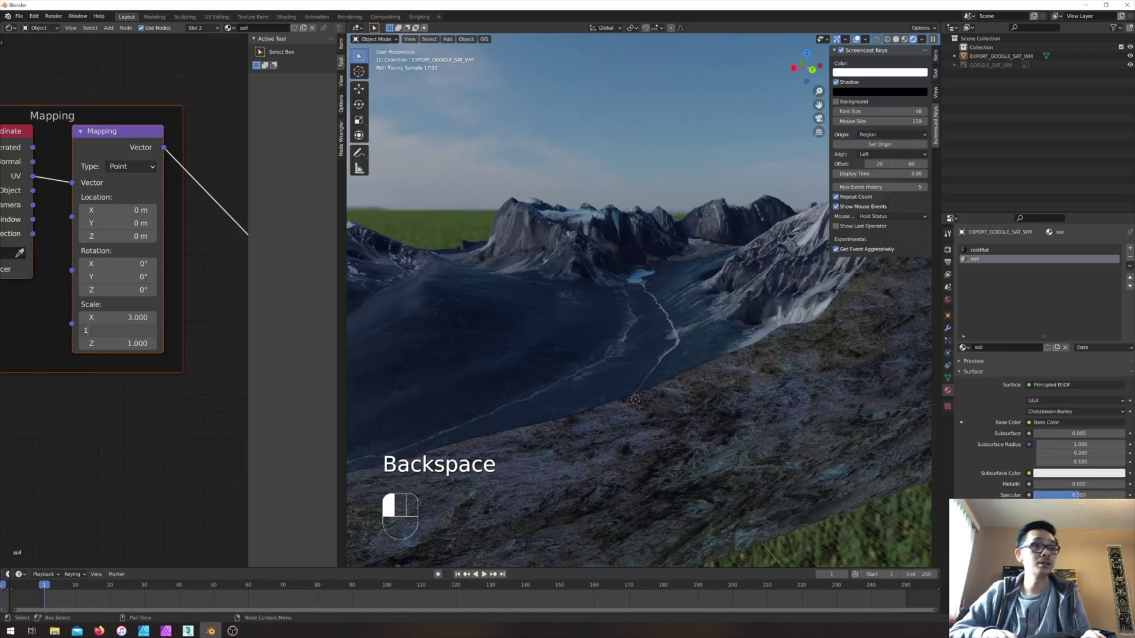
pyautogui.write('3')
pyautogui.click(144, 336)
pyautogui.click(143, 344)
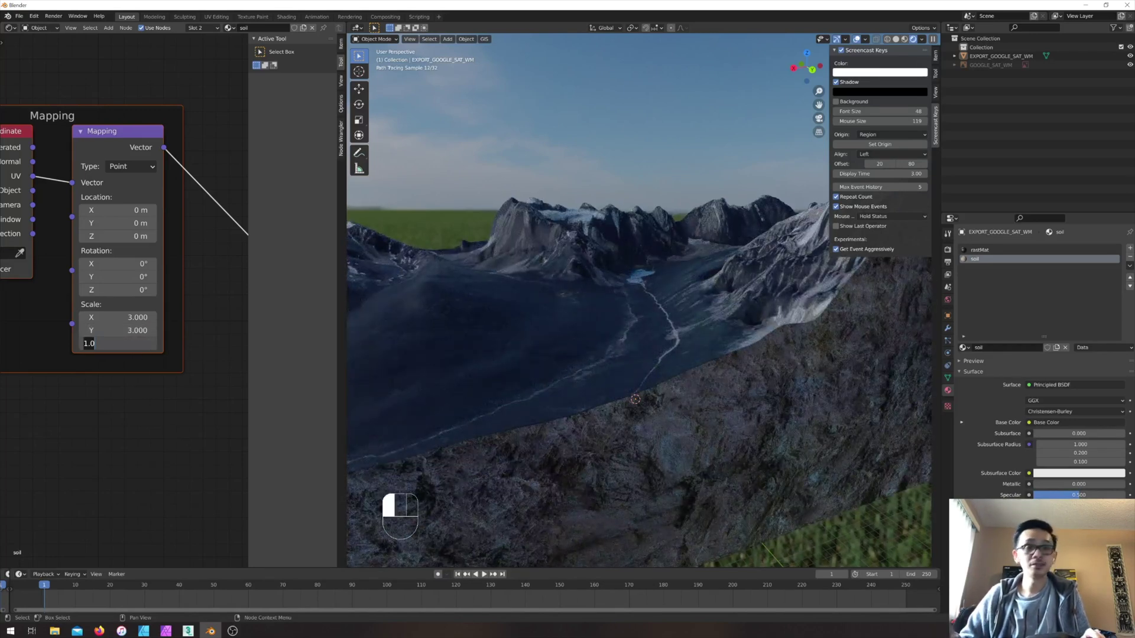
pyautogui.write('3')
pyautogui.press('Return')
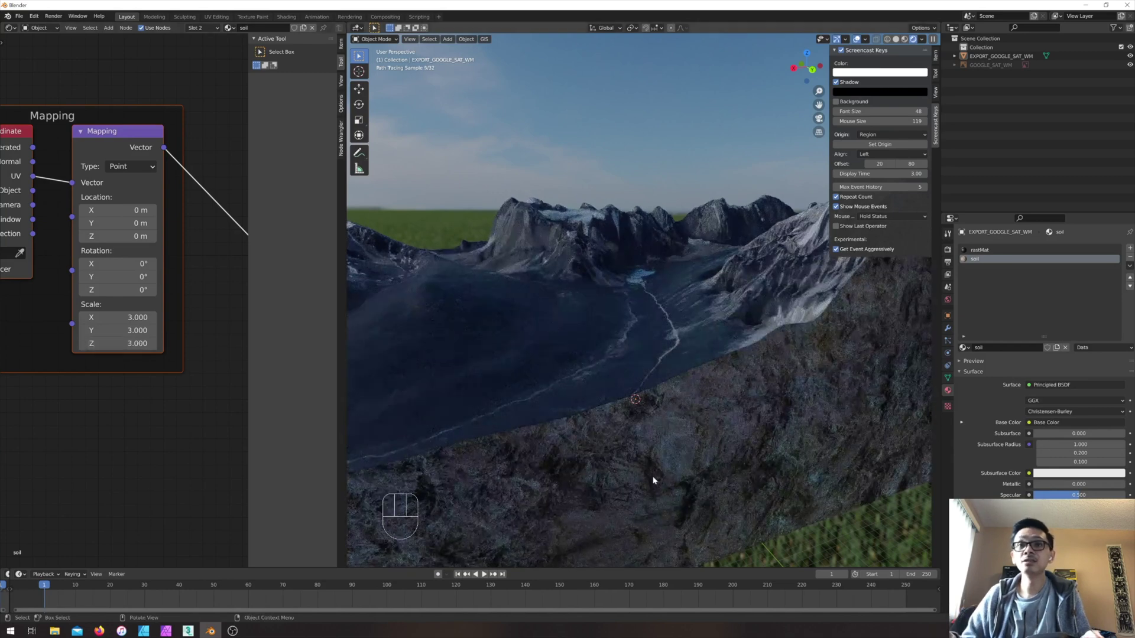
# - Examine the rendered terrain from several angles, checking the side-wall texture scale and the lake surface up close
pyautogui.scroll(-2, 653, 481)
pyautogui.moveTo(653, 480); pyautogui.dragTo(640, 479, button='middle')
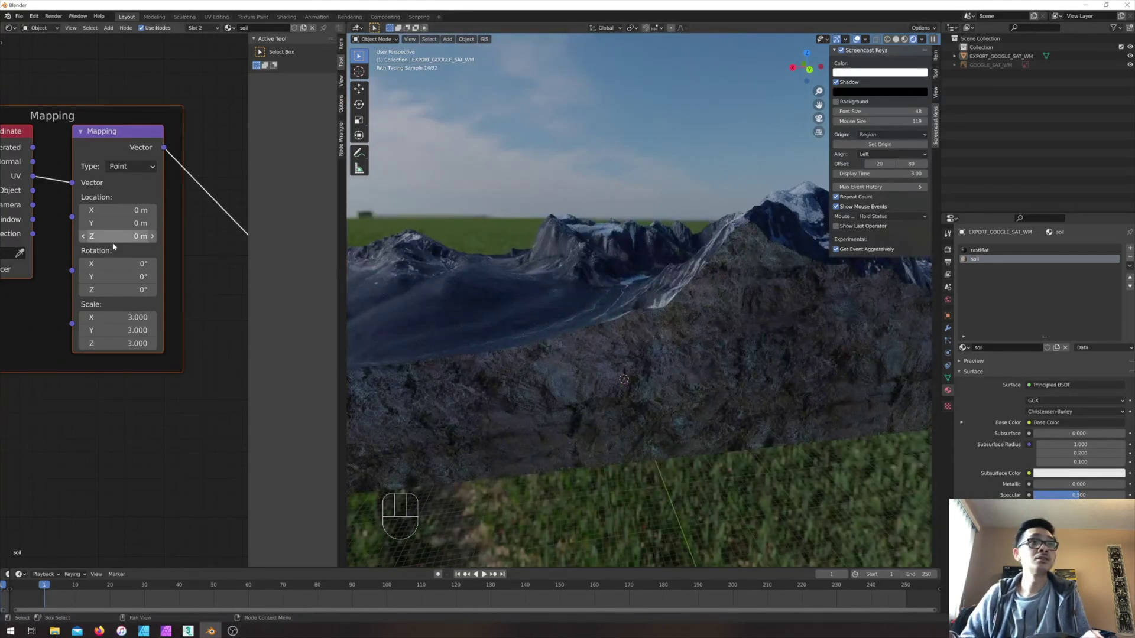
pyautogui.scroll(-6, 704, 333)
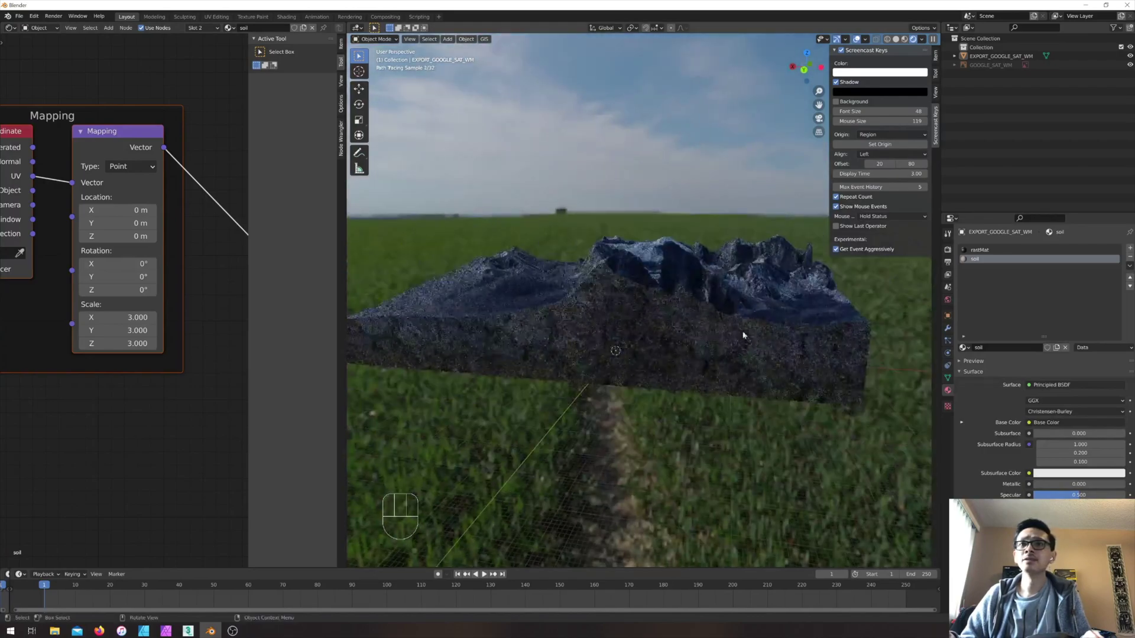
pyautogui.moveTo(739, 332); pyautogui.dragTo(634, 298, button='middle')
pyautogui.scroll(6, 571, 279)
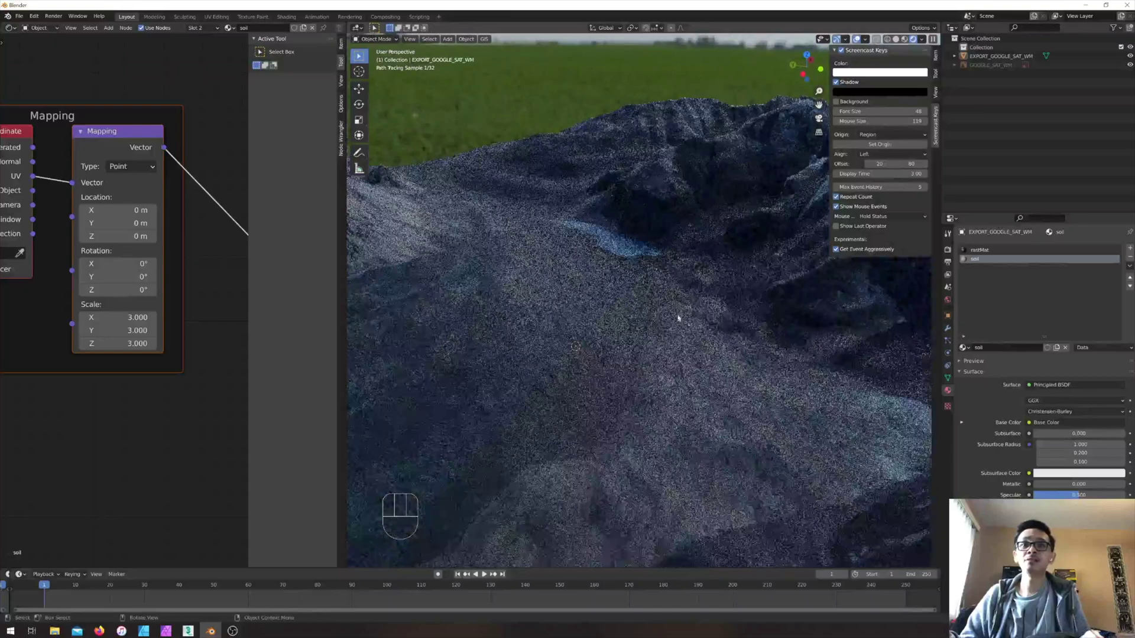
pyautogui.moveTo(580, 376); pyautogui.dragTo(670, 181, button='middle')
pyautogui.scroll(3, 636, 218)
pyautogui.scroll(4, 649, 221)
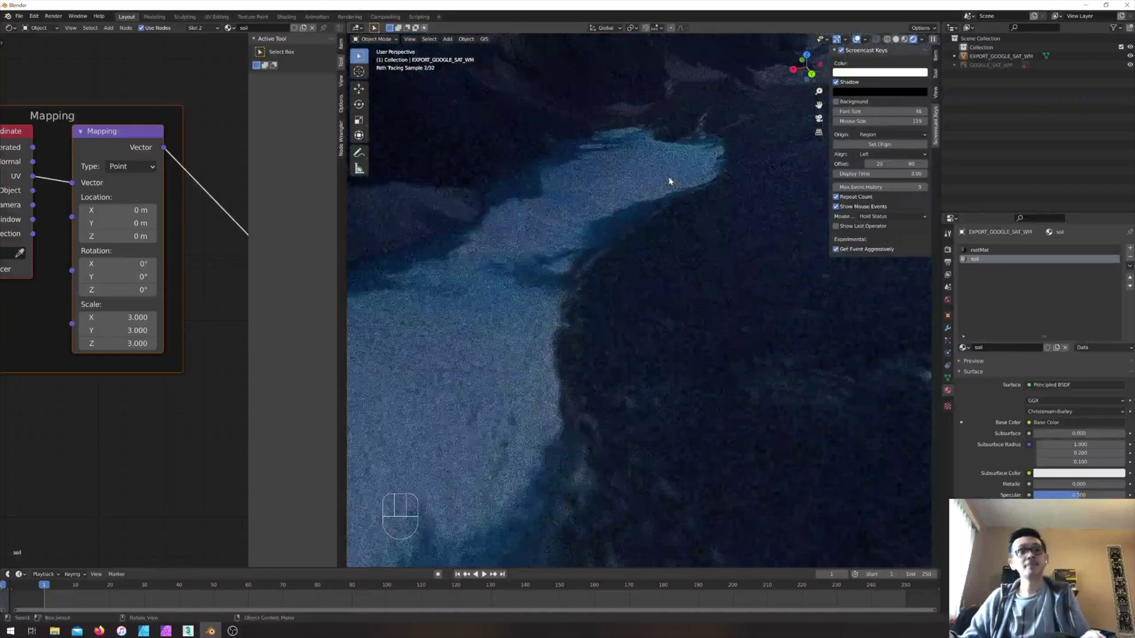